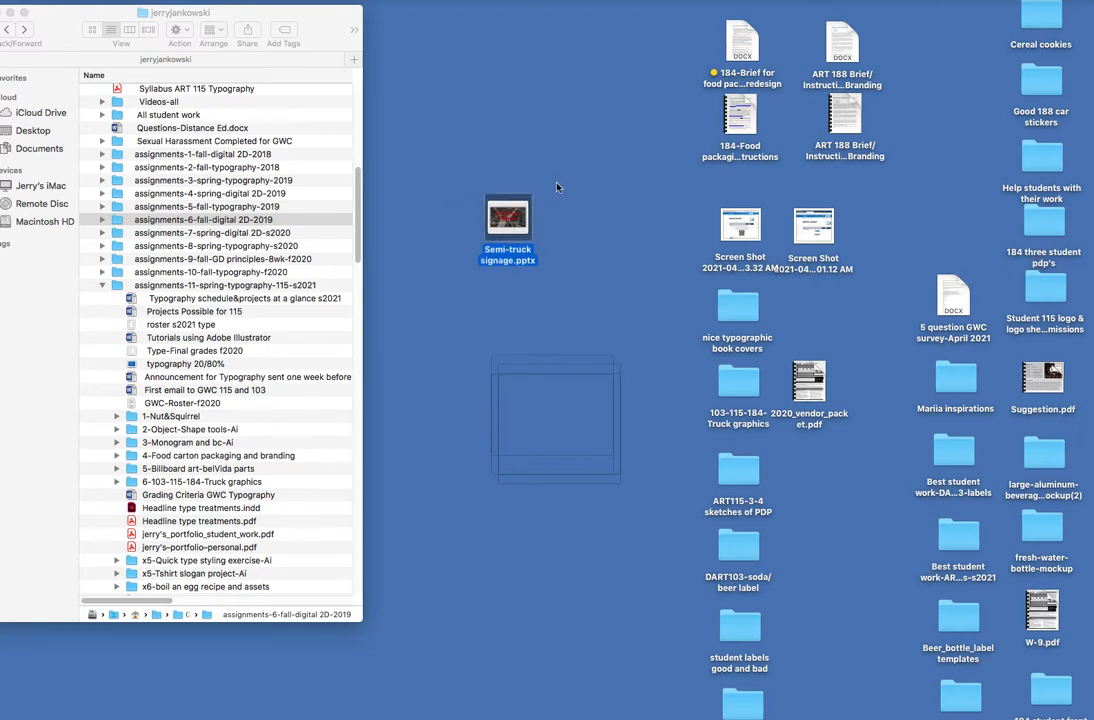
Open the Semi-truck signage.pptx presentation, view the example truck graphics on slides 5, 6 and 7, and close it
mouse_move(504, 214)
double_click(508, 216)
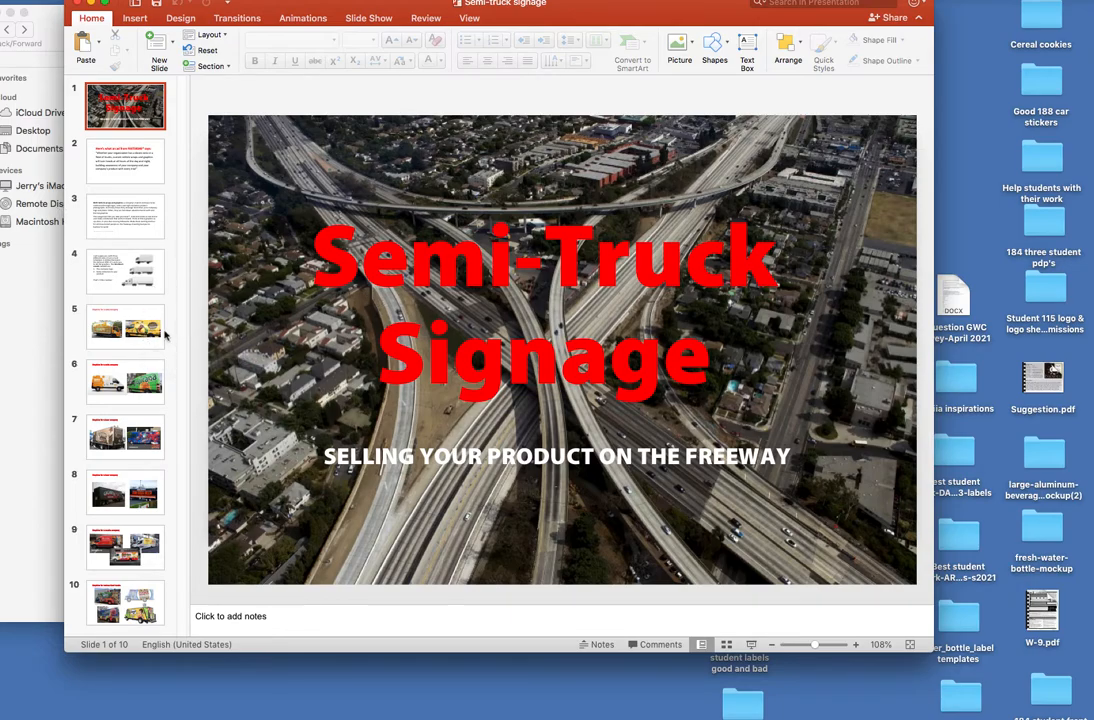
left_click(128, 328)
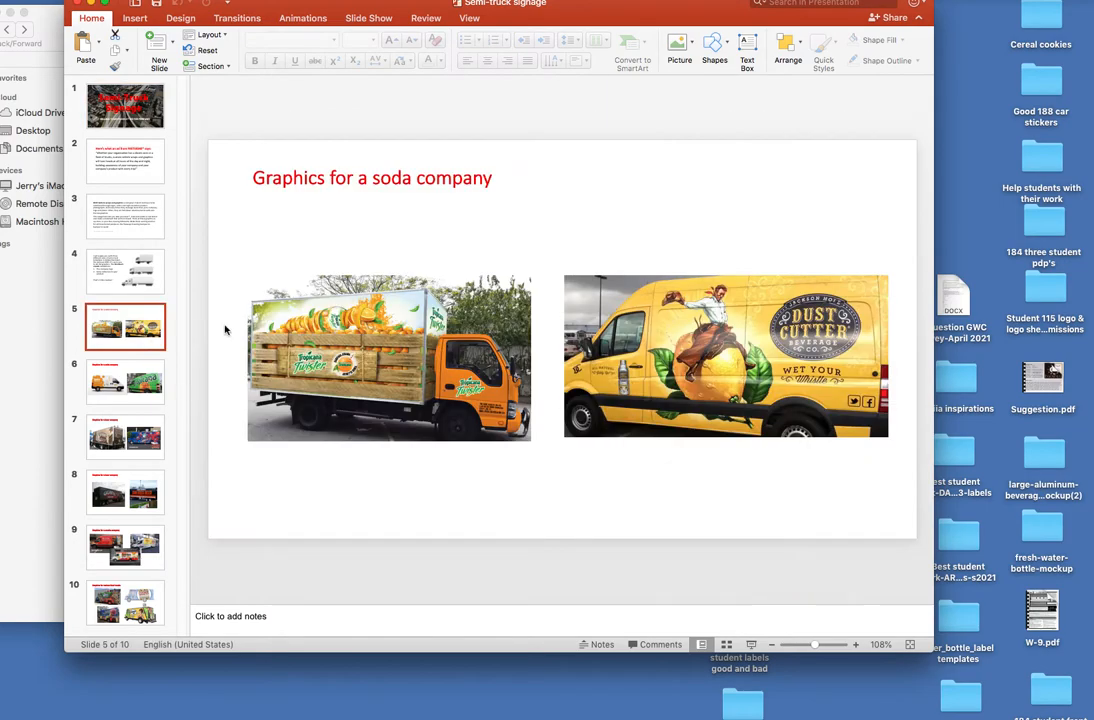
left_click(126, 376)
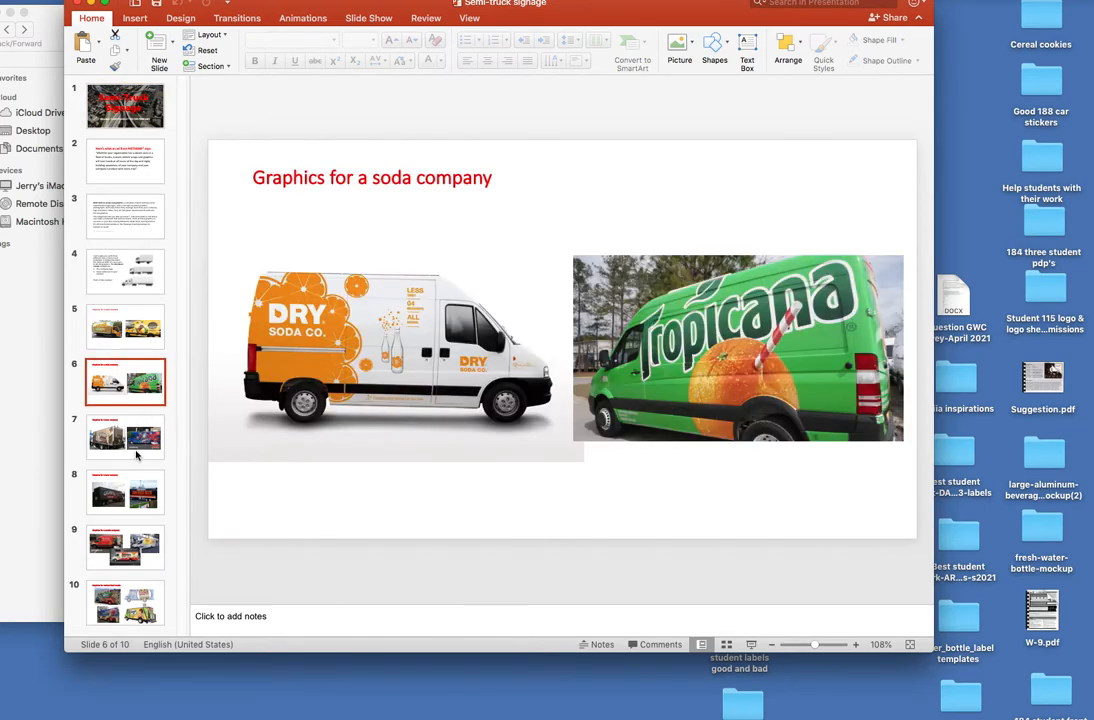
left_click(125, 437)
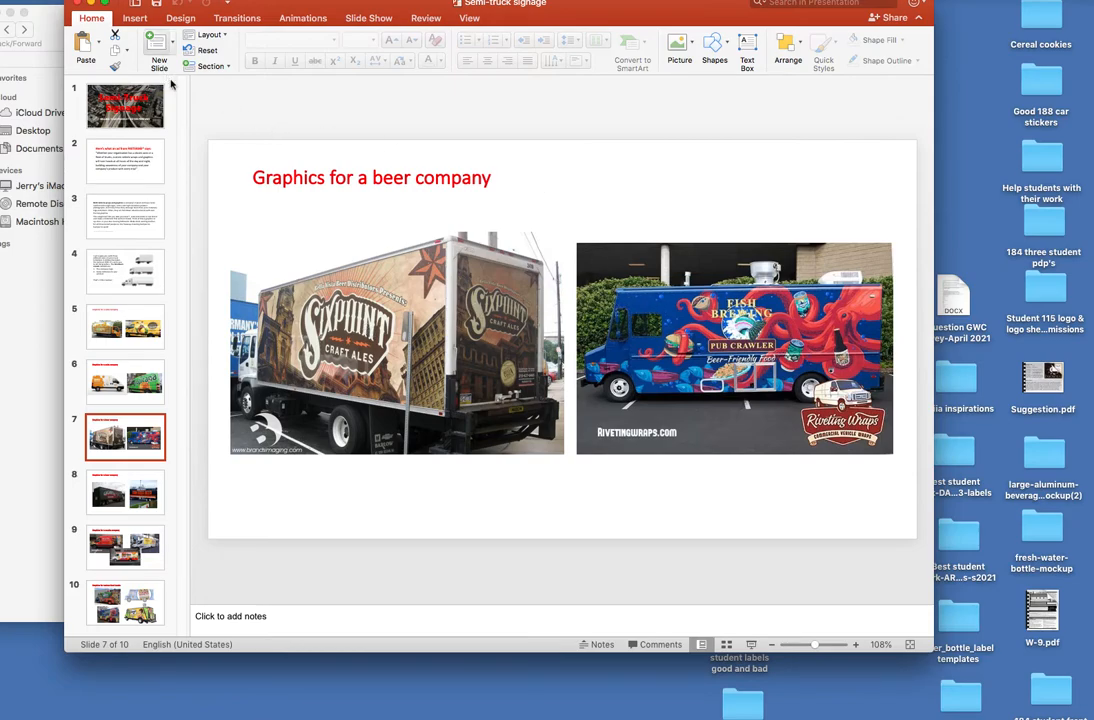
left_click(78, 5)
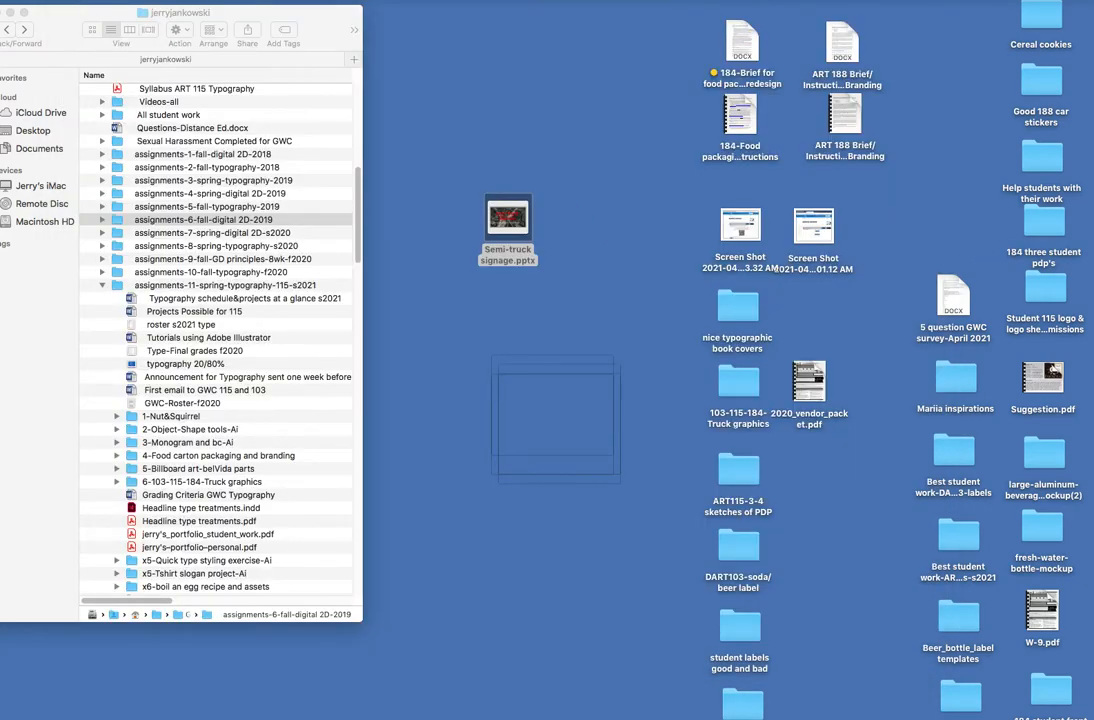
Place Delivery truck-three.ai in the empty area of the desktop, with Semi-truck signage.pptx beside it
left_click_drag(1090, 280, 441, 260)
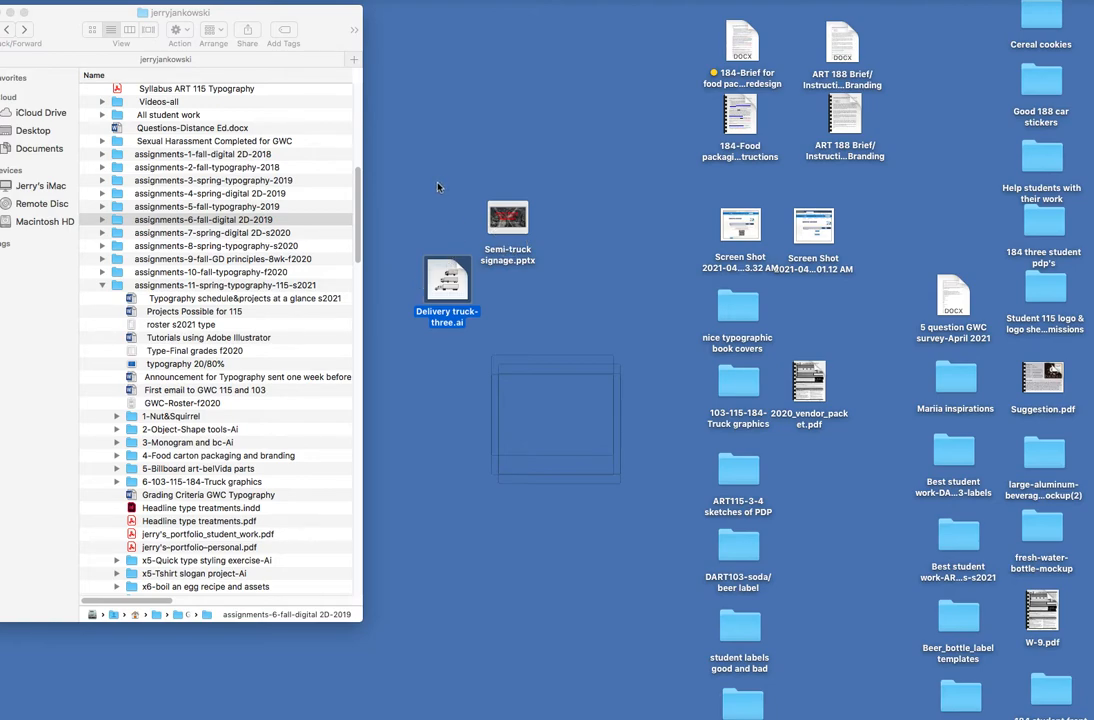
left_click_drag(507, 218, 553, 271)
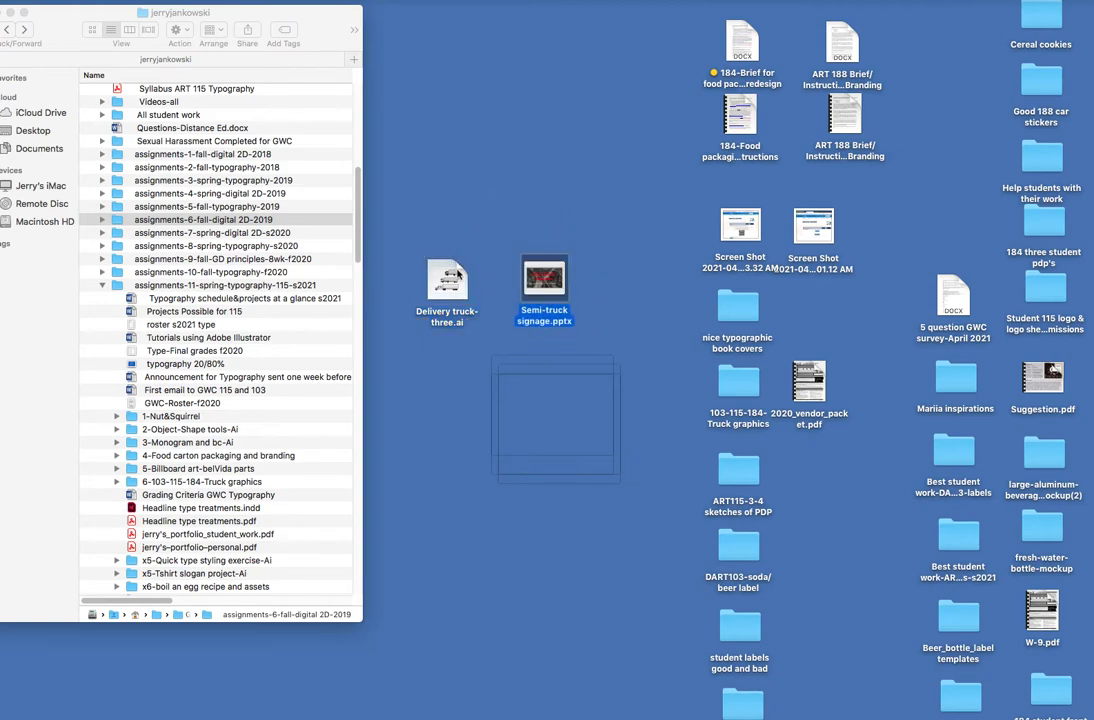
Open Delivery truck-three.ai in Illustrator, then narrow and reposition its window so the artboard and the layers fit on screen
left_click(437, 265)
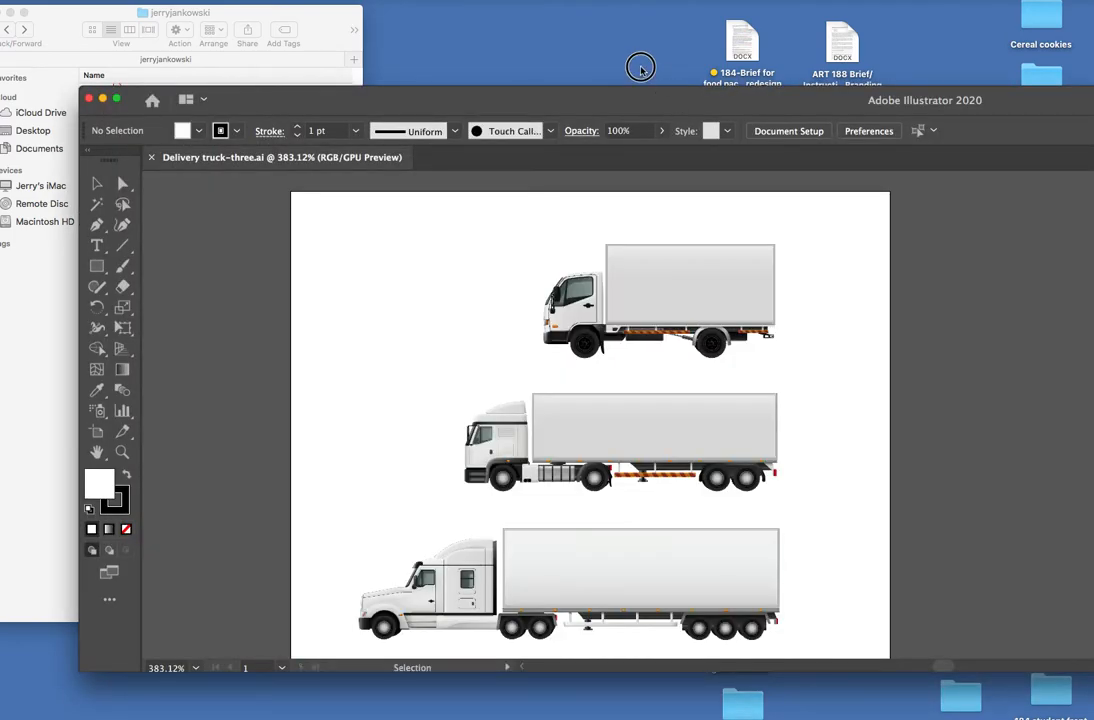
left_click_drag(651, 97, 581, 46)
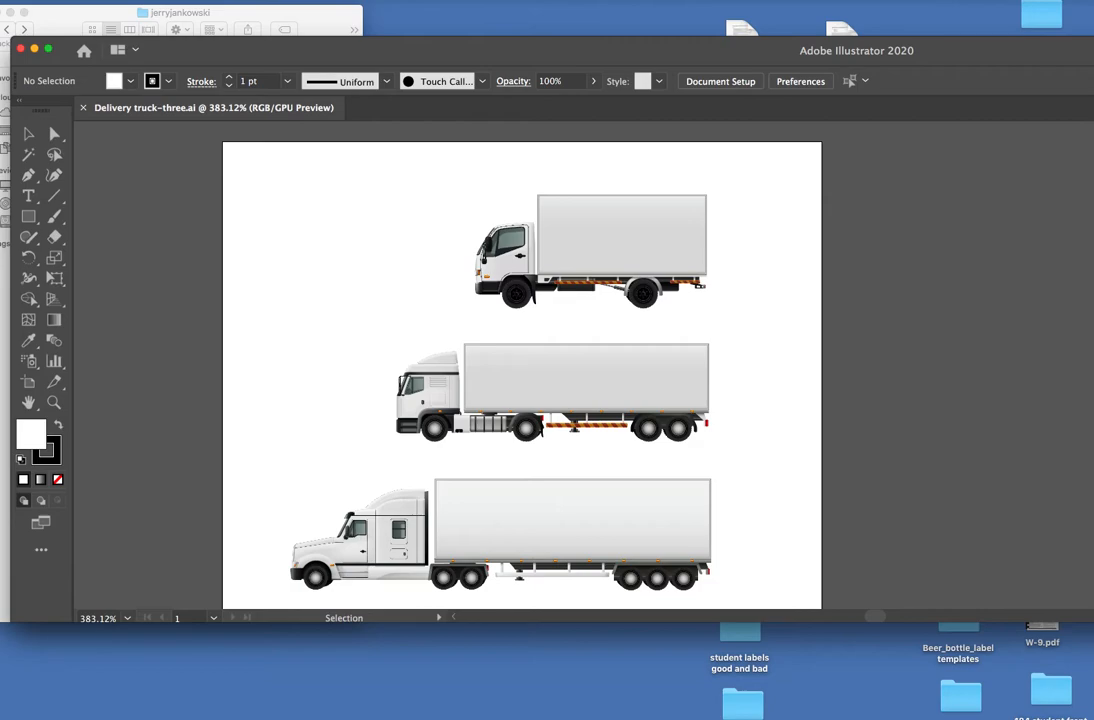
left_click_drag(955, 47, 450, 92)
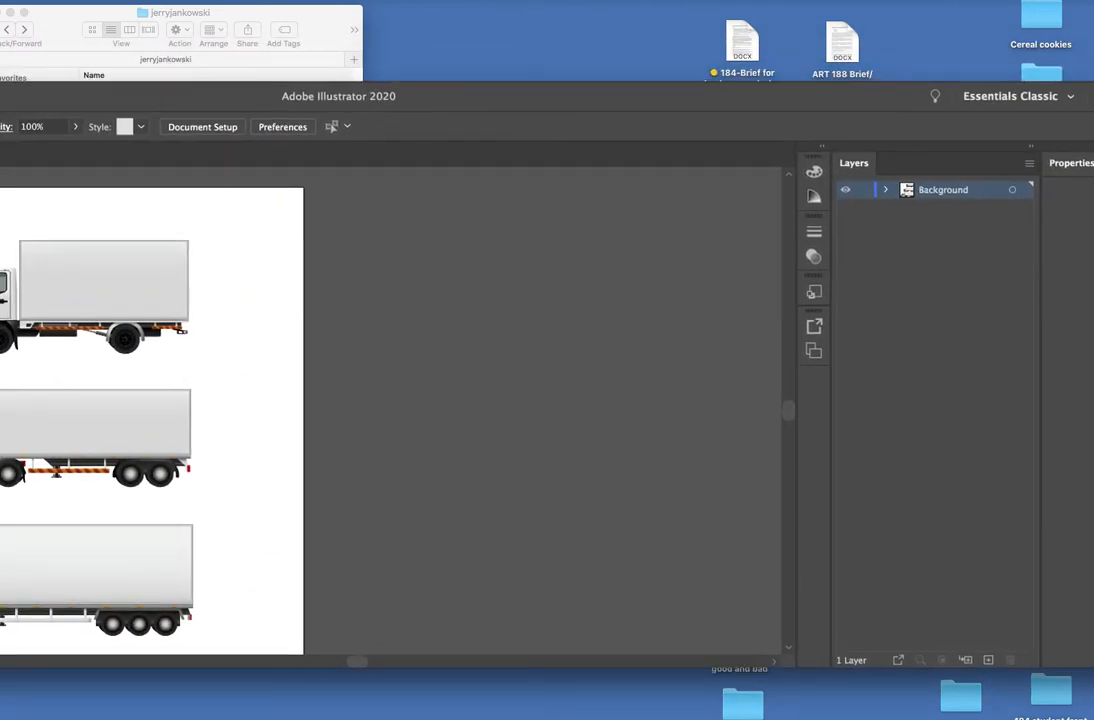
left_click_drag(1093, 668, 711, 719)
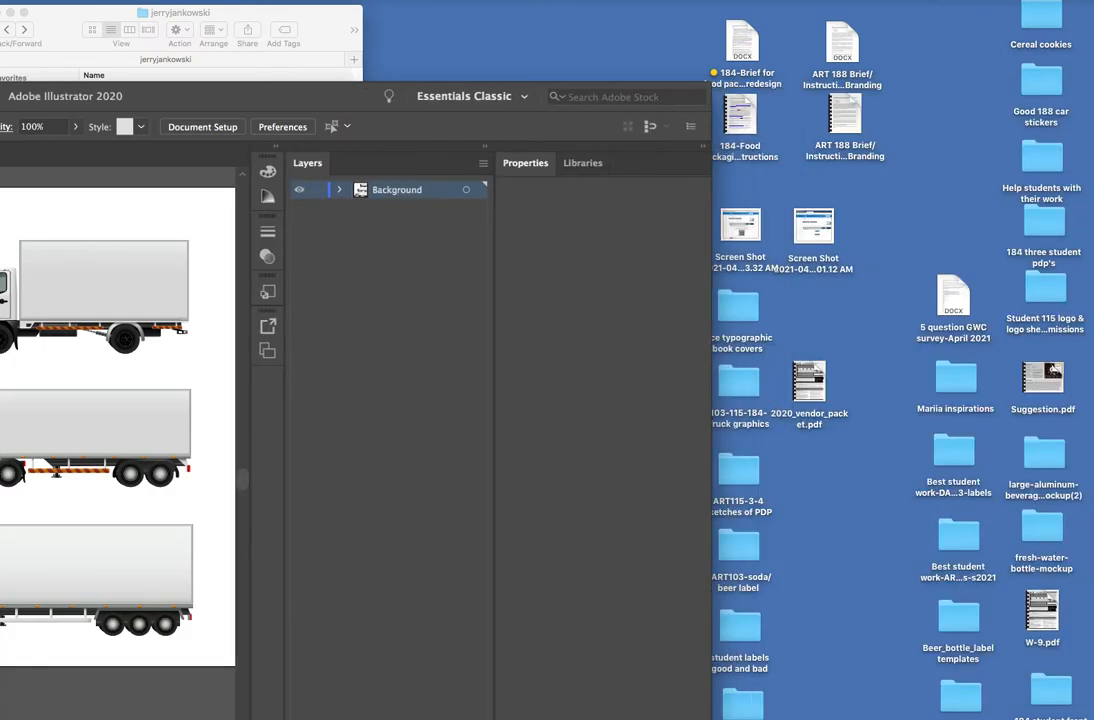
left_click_drag(210, 97, 734, 26)
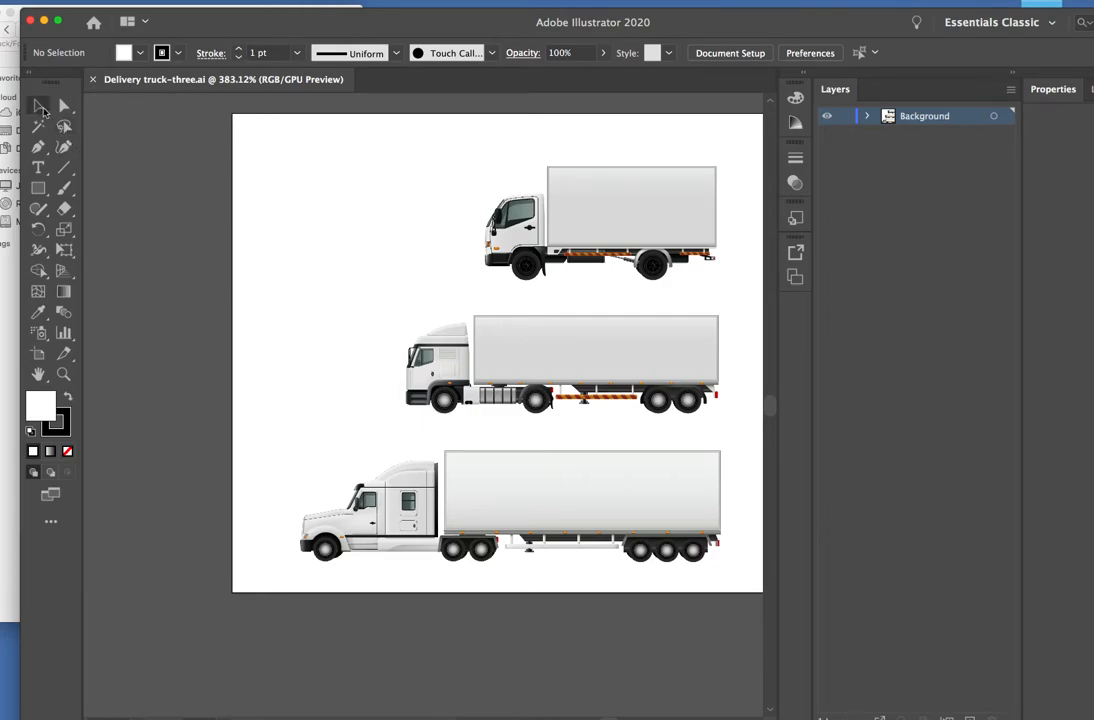
Select the top and middle truck drawings in turn to check how they are grouped, and clear the selection
left_click(40, 107)
left_click(607, 186)
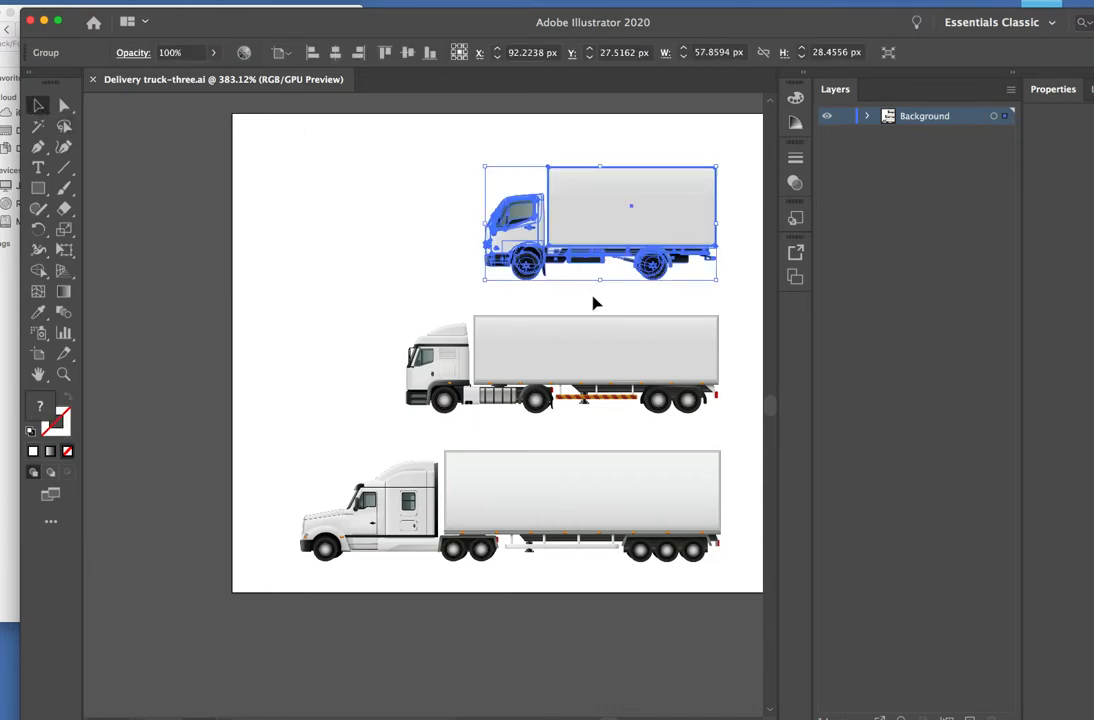
left_click(595, 330)
left_click(587, 443)
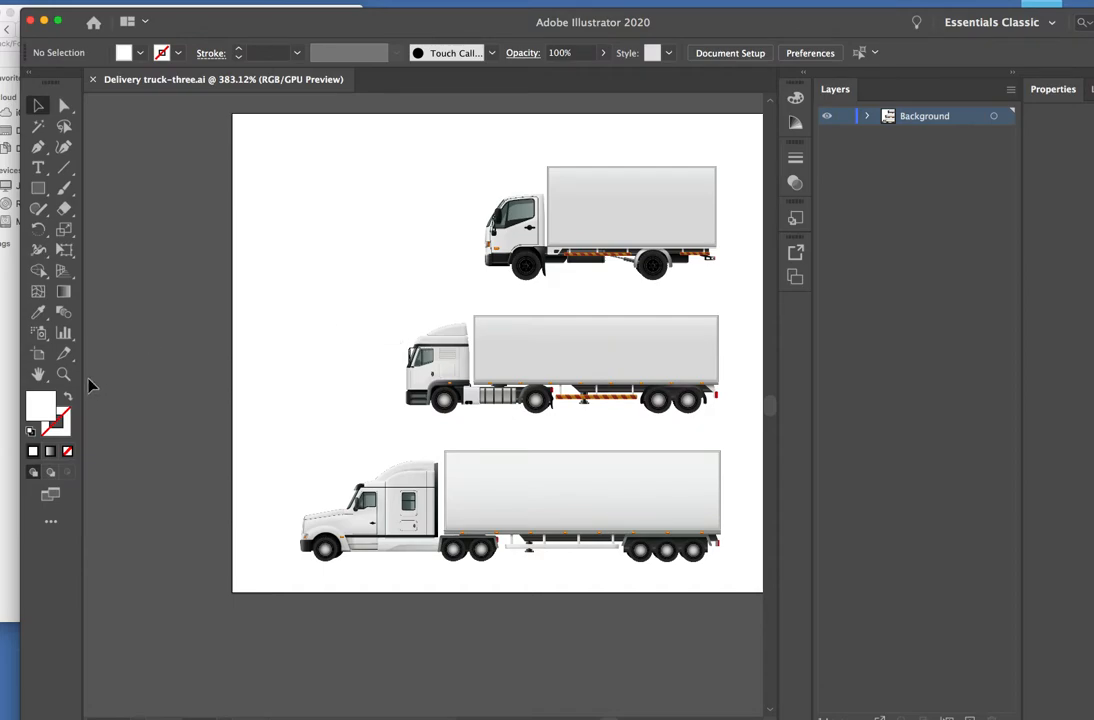
left_click(63, 374)
left_click(525, 393)
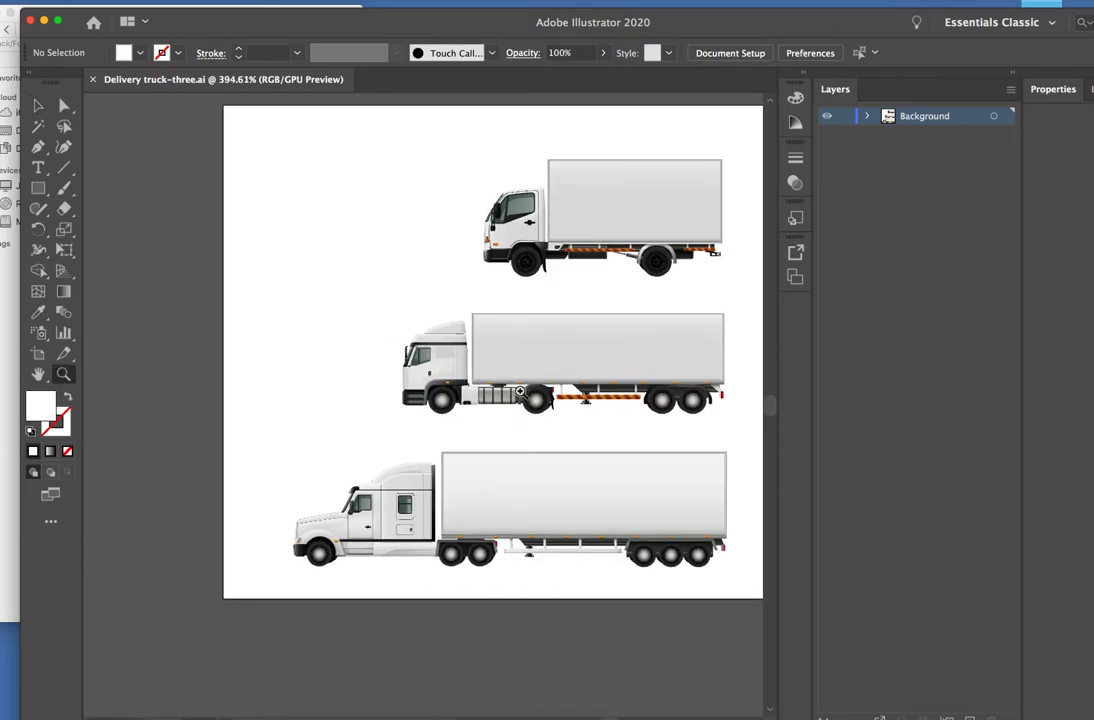
left_click(519, 390)
left_click(512, 390)
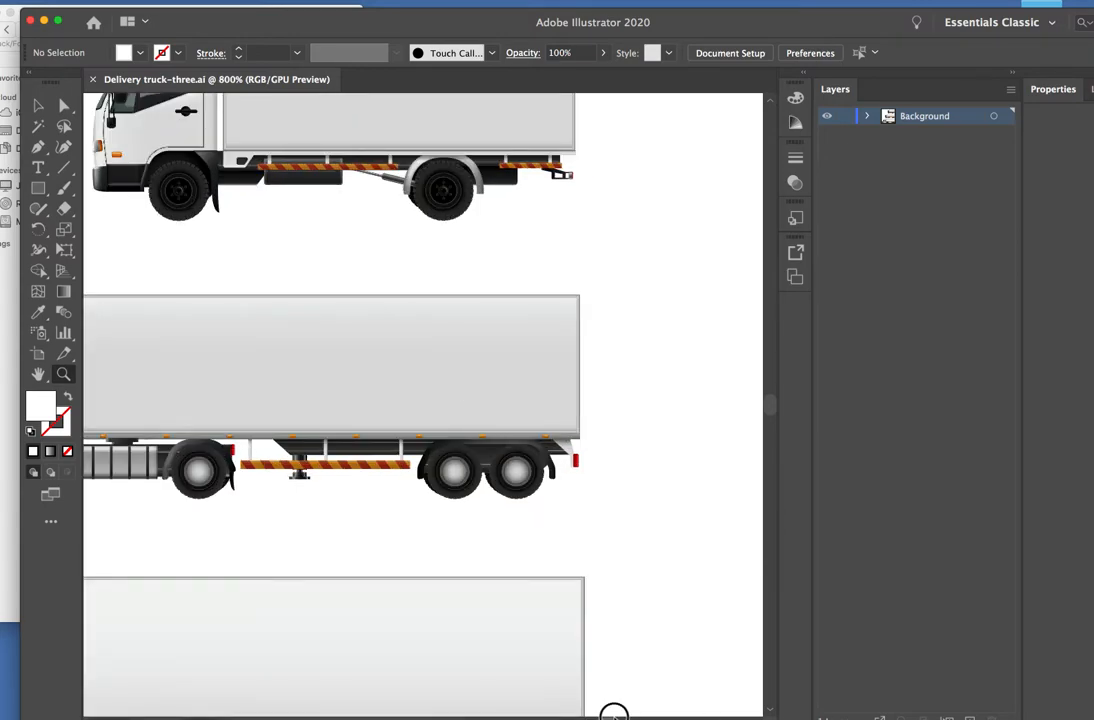
left_click(608, 714)
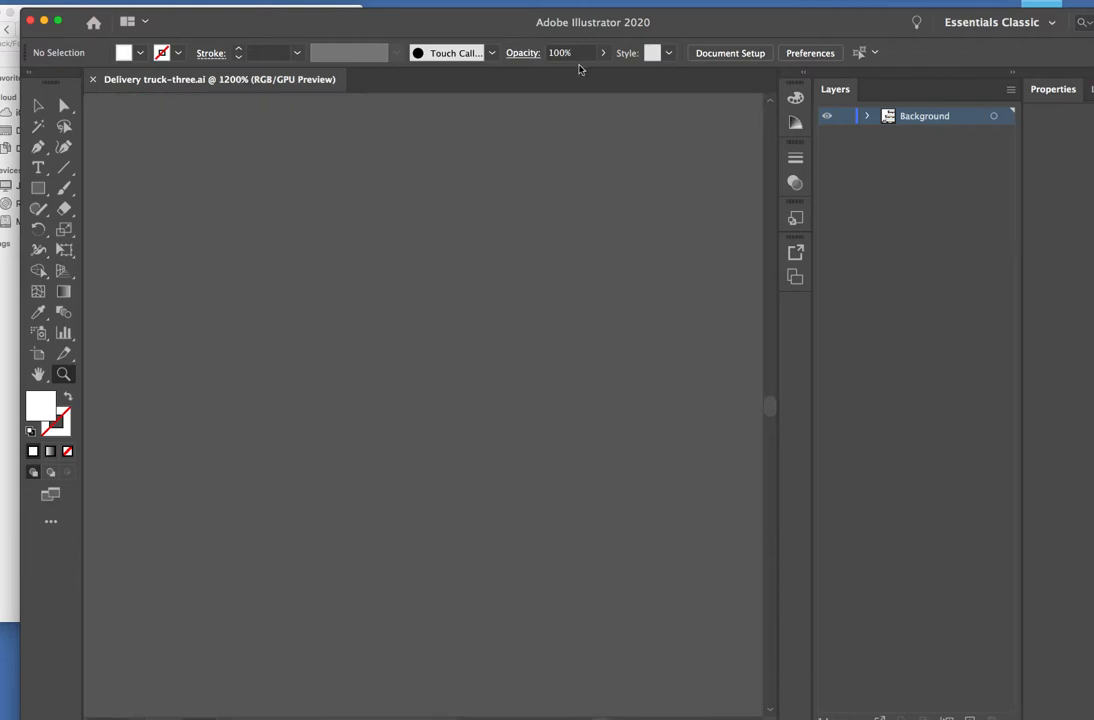
left_click(320, 2)
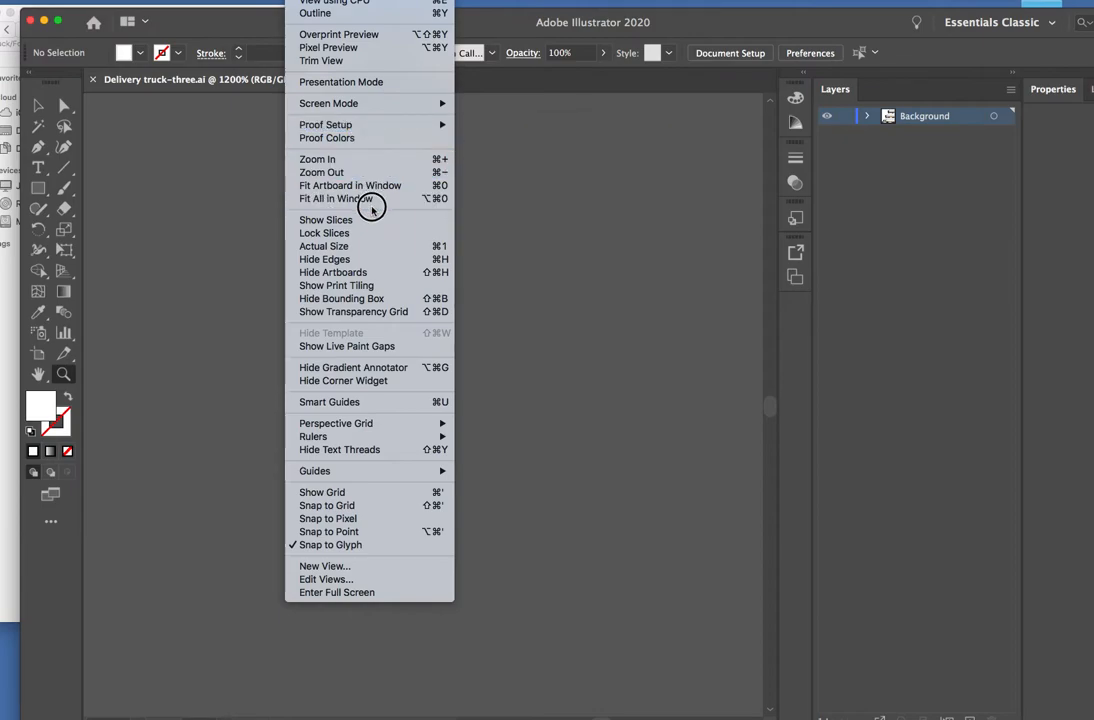
left_click(366, 185)
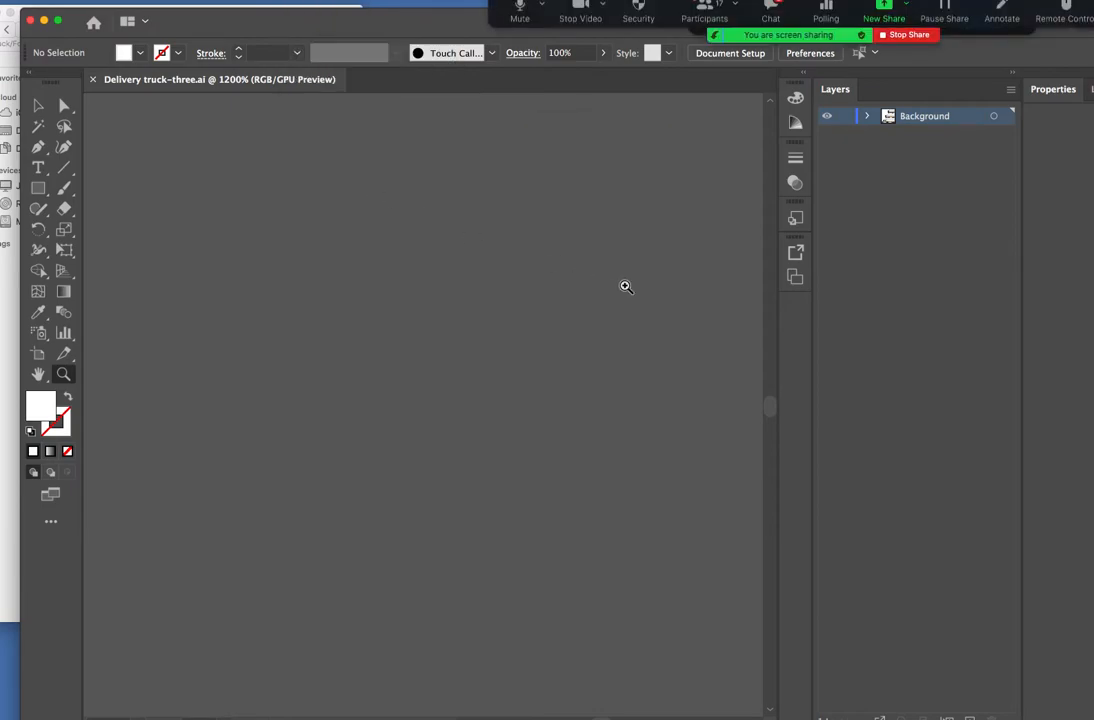
left_click_drag(770, 409, 734, 92)
scroll(469, 276, "down", 1)
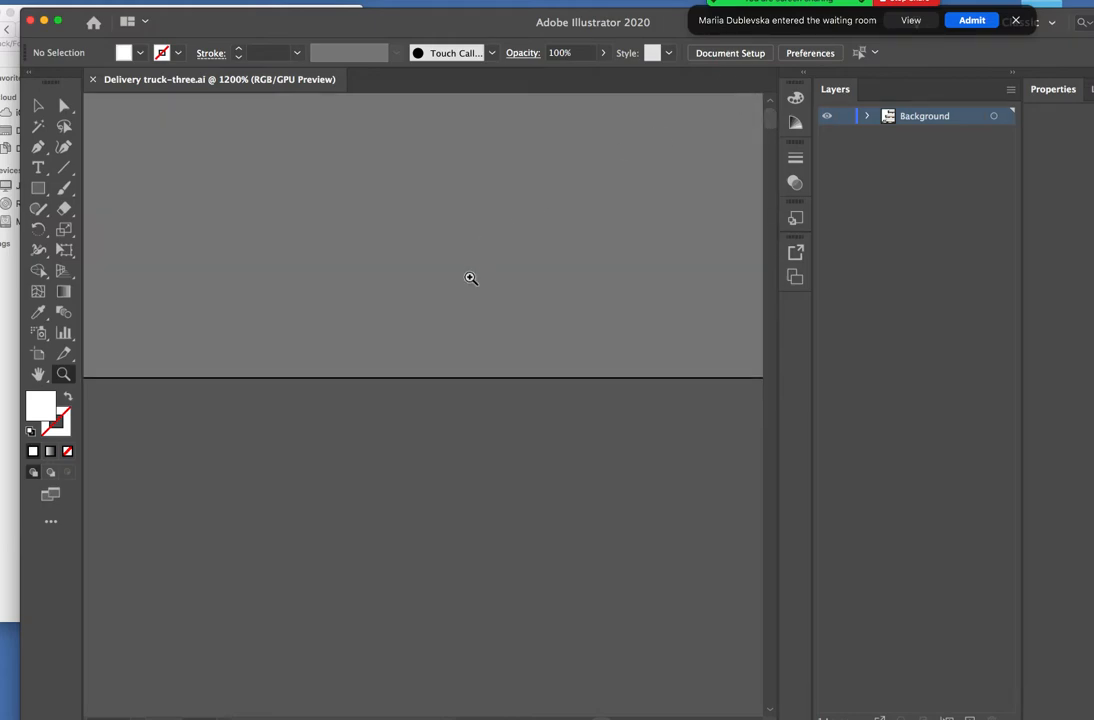
scroll(464, 280, "up", 1)
left_click_drag(454, 283, 498, 578)
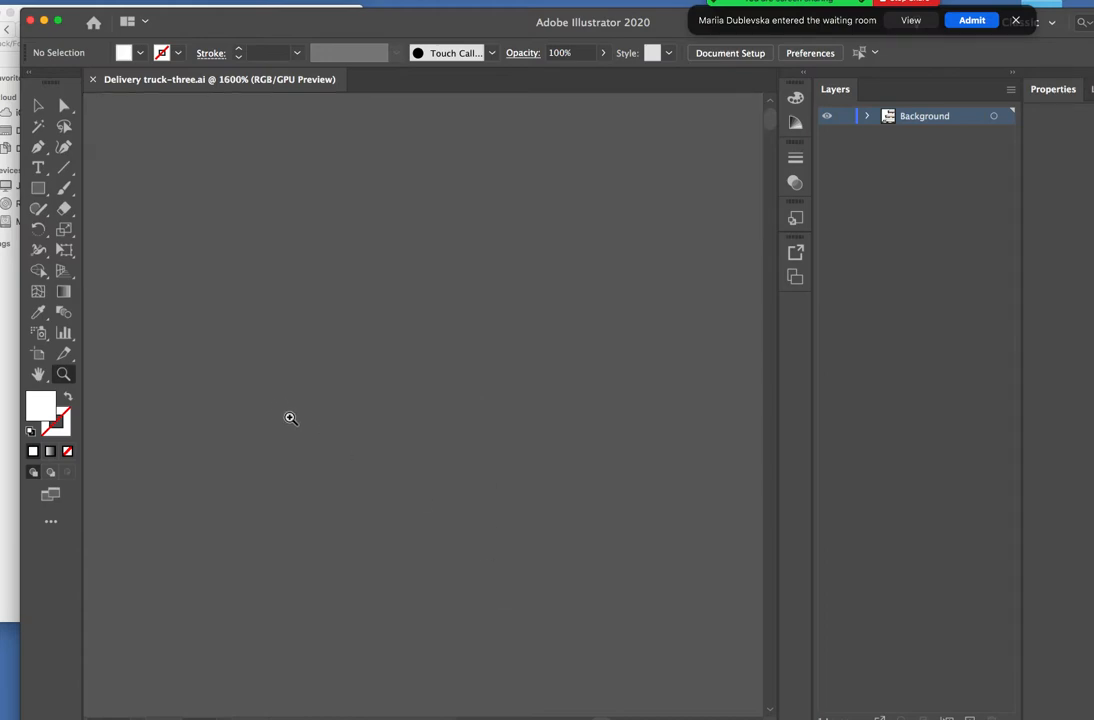
key("super+minus")
key("super+minus")
key("super+minus")
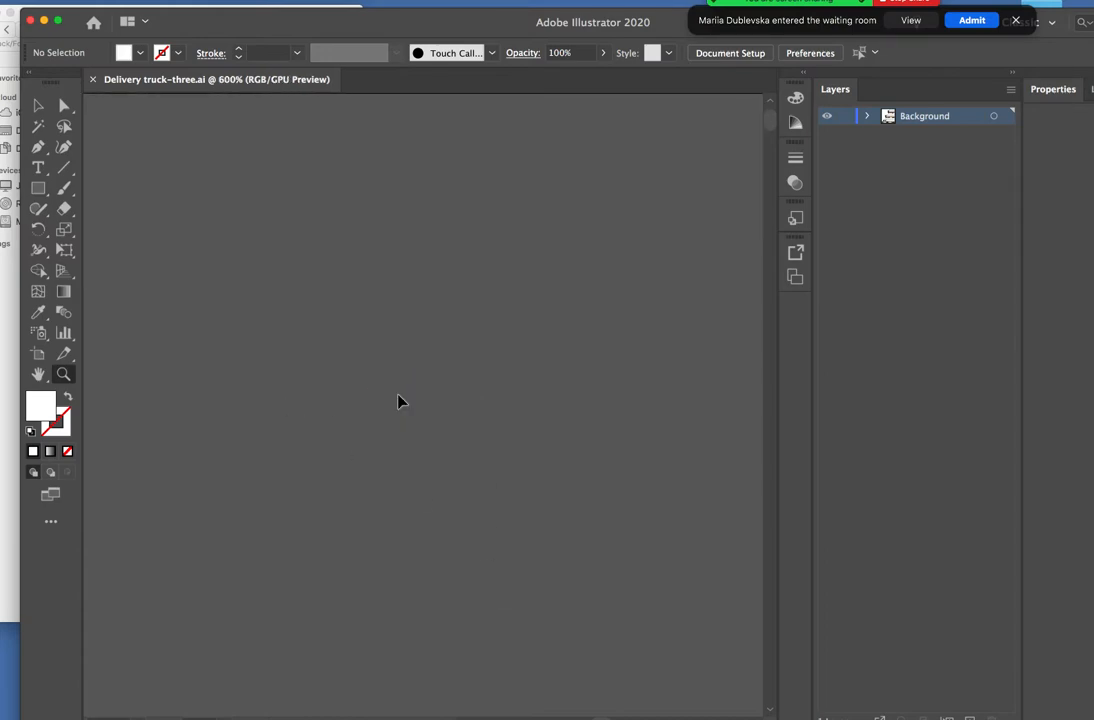
key("super+minus")
key("super+minus")
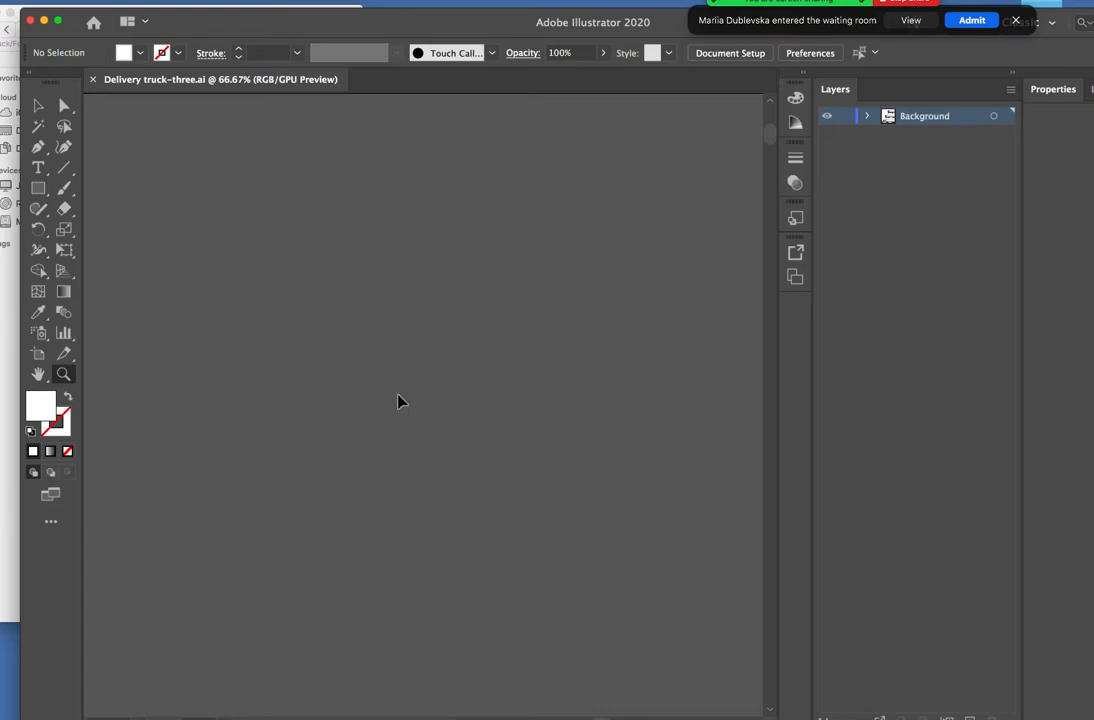
left_click(626, 306)
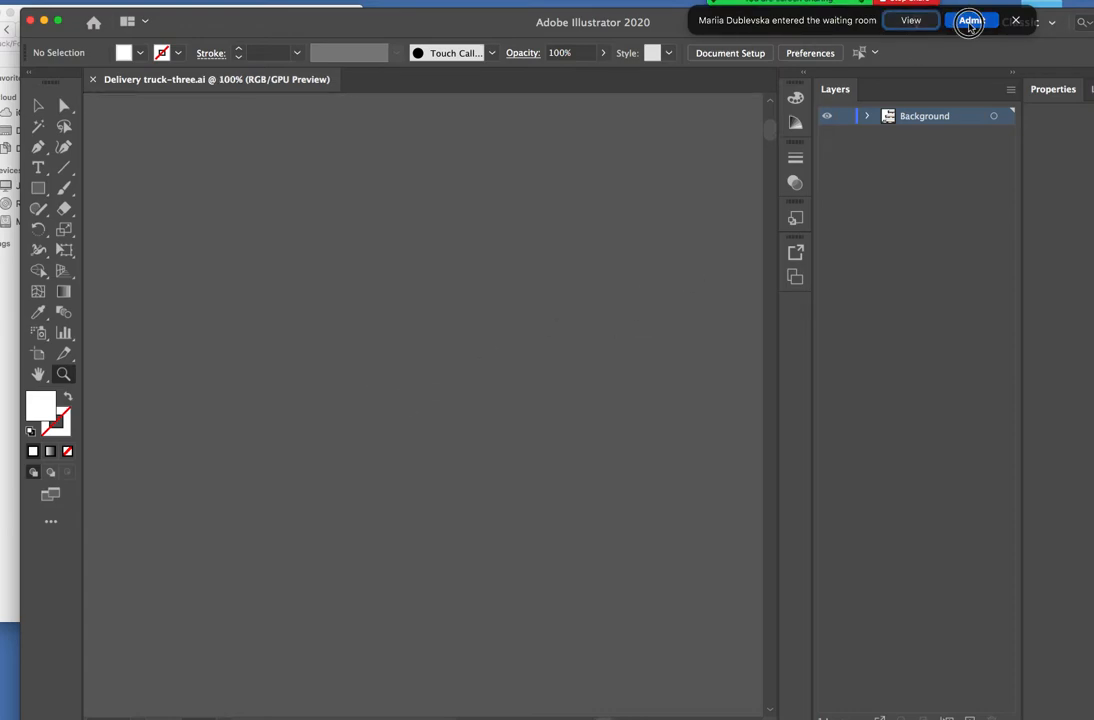
Admit the participant from the waiting room to the meeting
left_click(968, 20)
Close the Illustrator document and reopen Delivery truck-three.ai from the desktop to get the trucks back in view
left_click(518, 248)
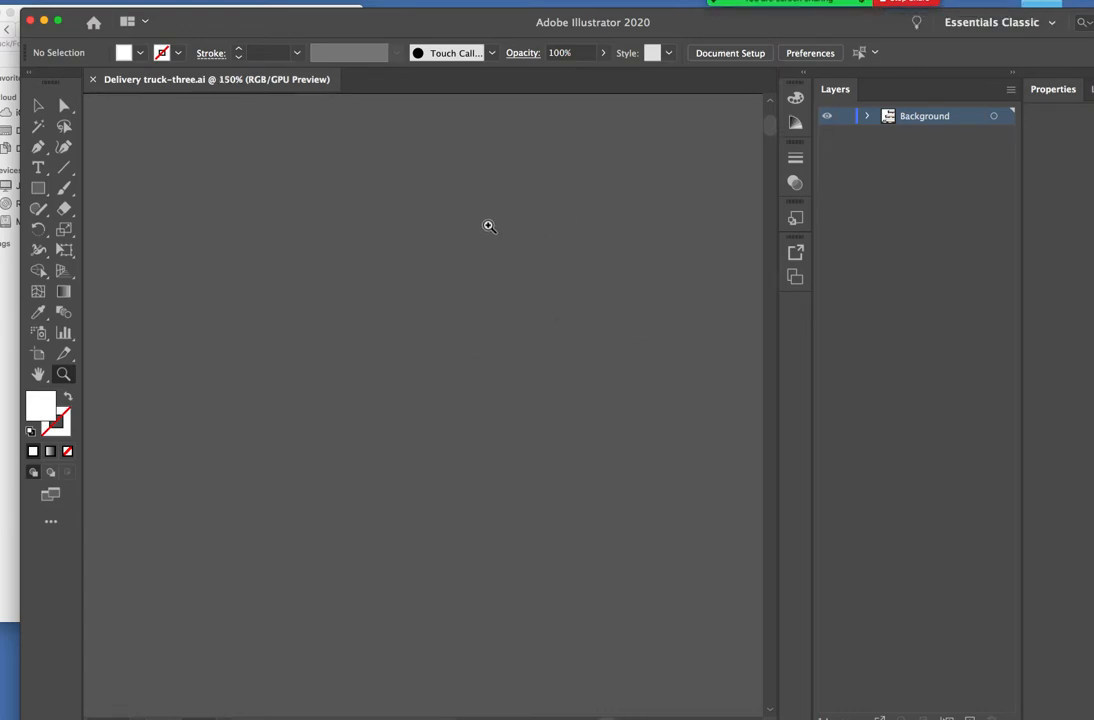
key("super+minus")
left_click_drag(691, 25, 701, 676)
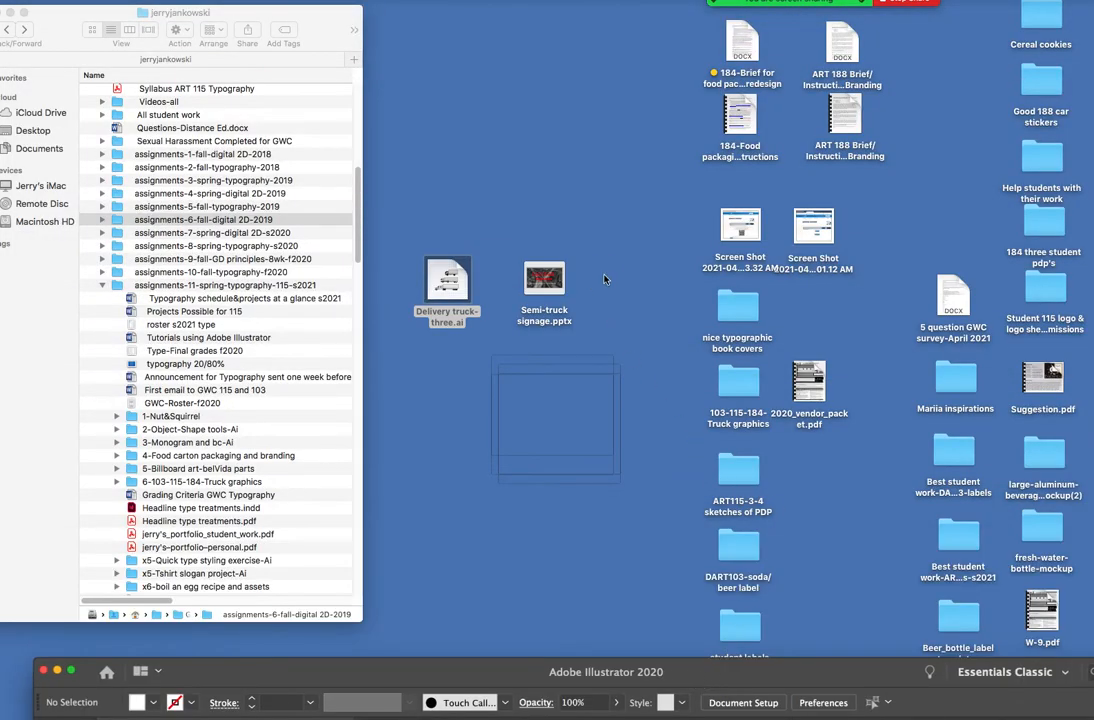
left_click(467, 287)
double_click(467, 287)
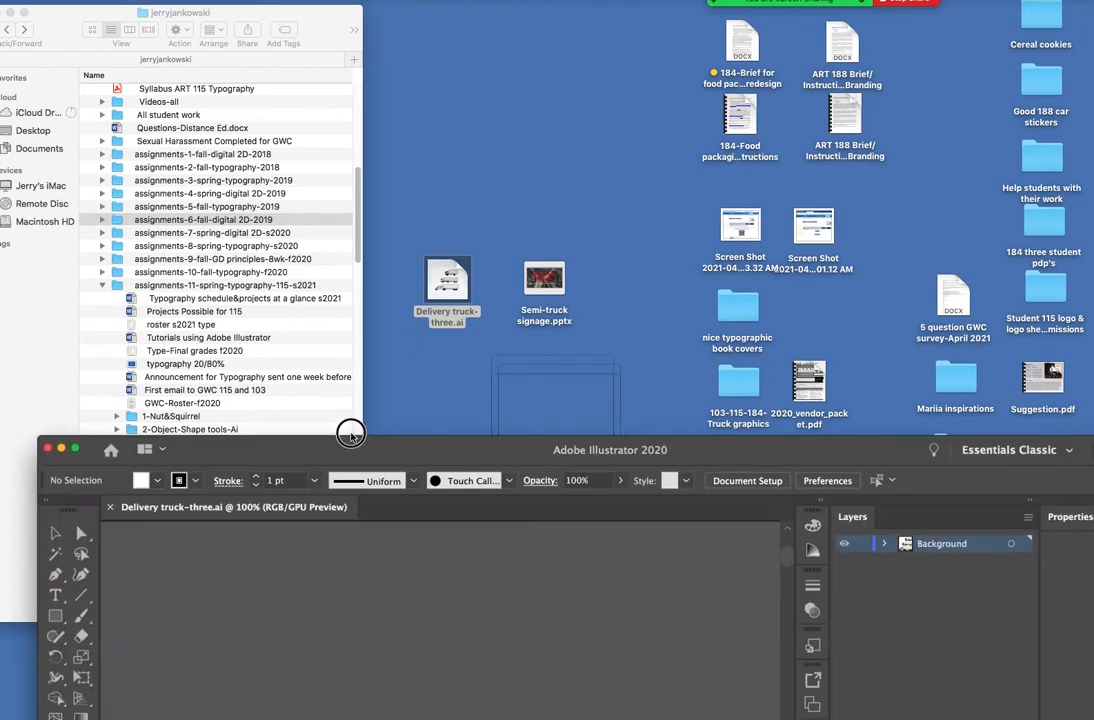
left_click_drag(350, 433, 337, 10)
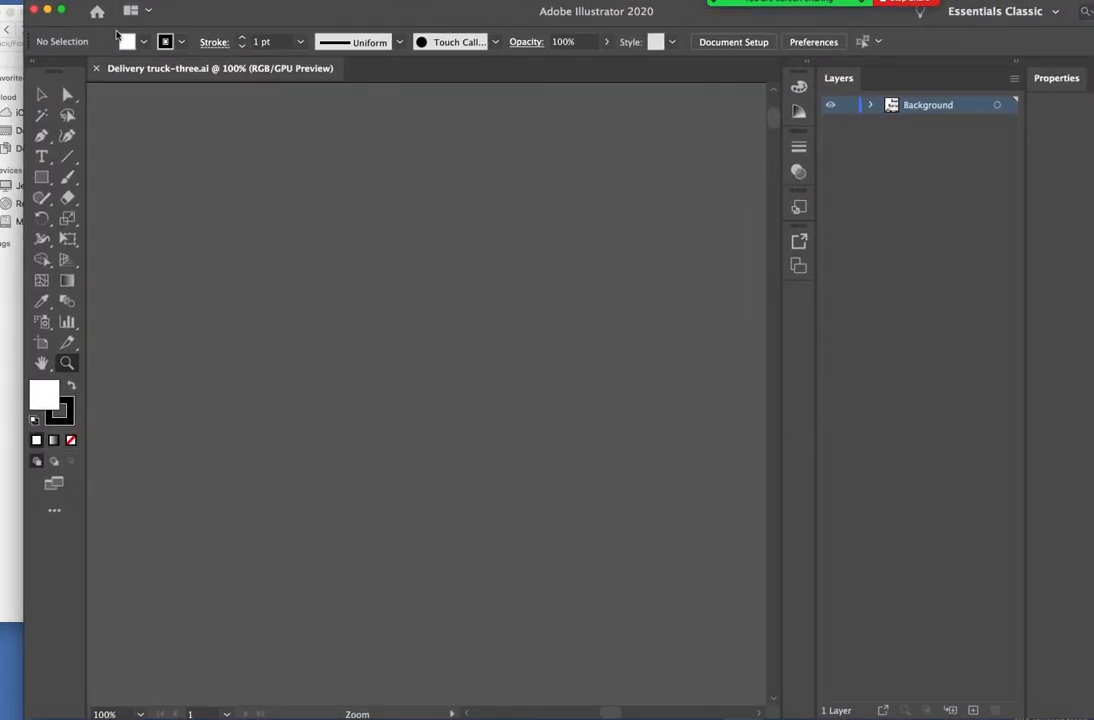
left_click(34, 10)
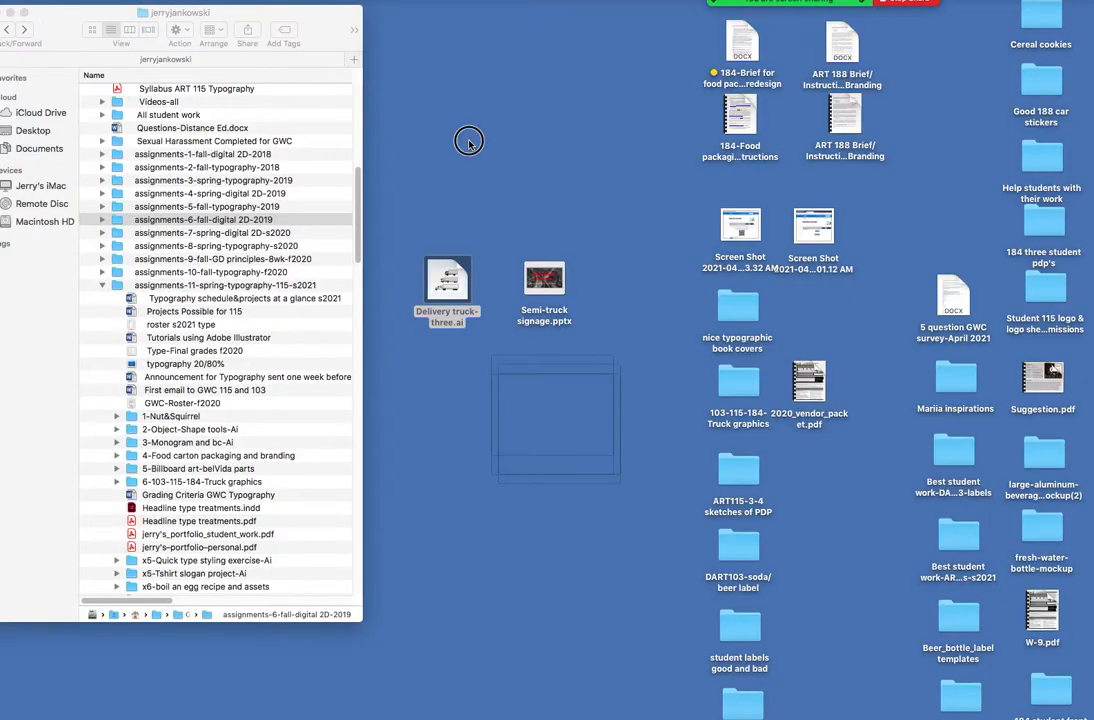
left_click(440, 278)
double_click(440, 278)
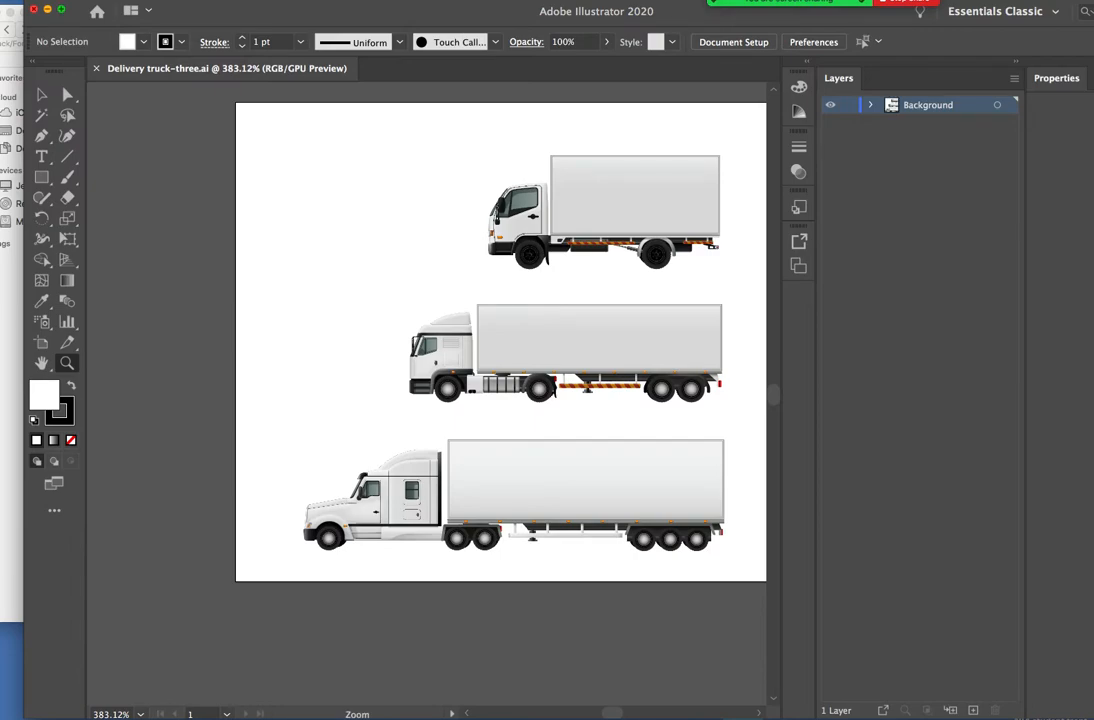
Select the middle truck drawing at 600% zoom to examine its grouping, and deselect it
left_click(579, 383)
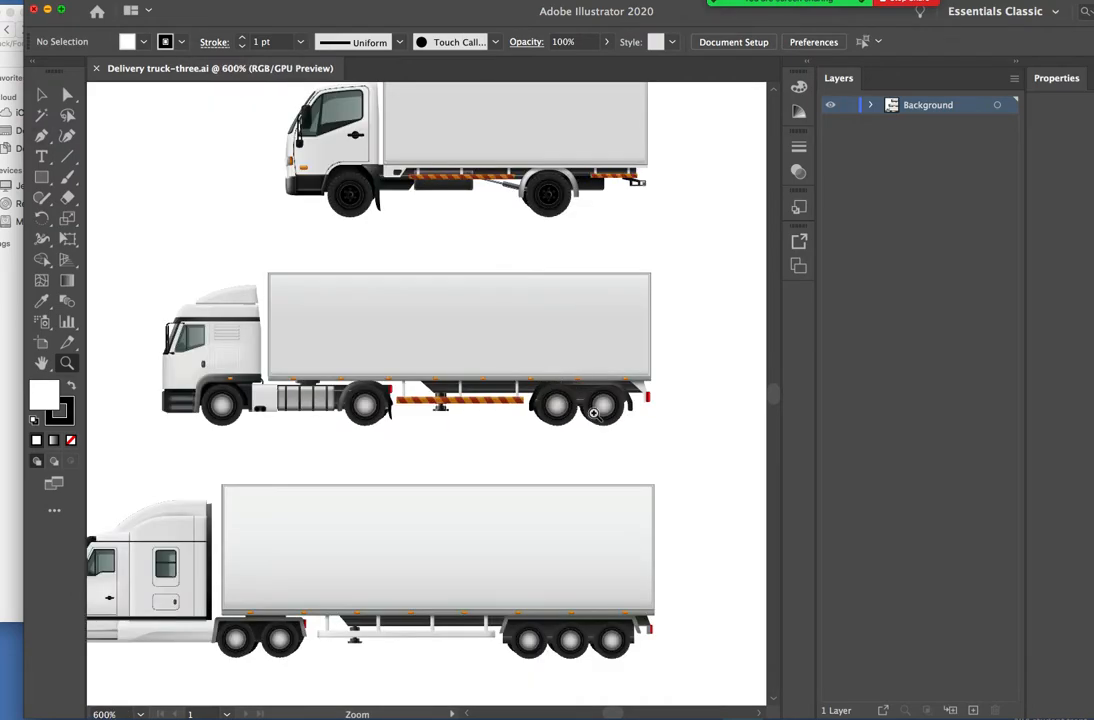
left_click(37, 94)
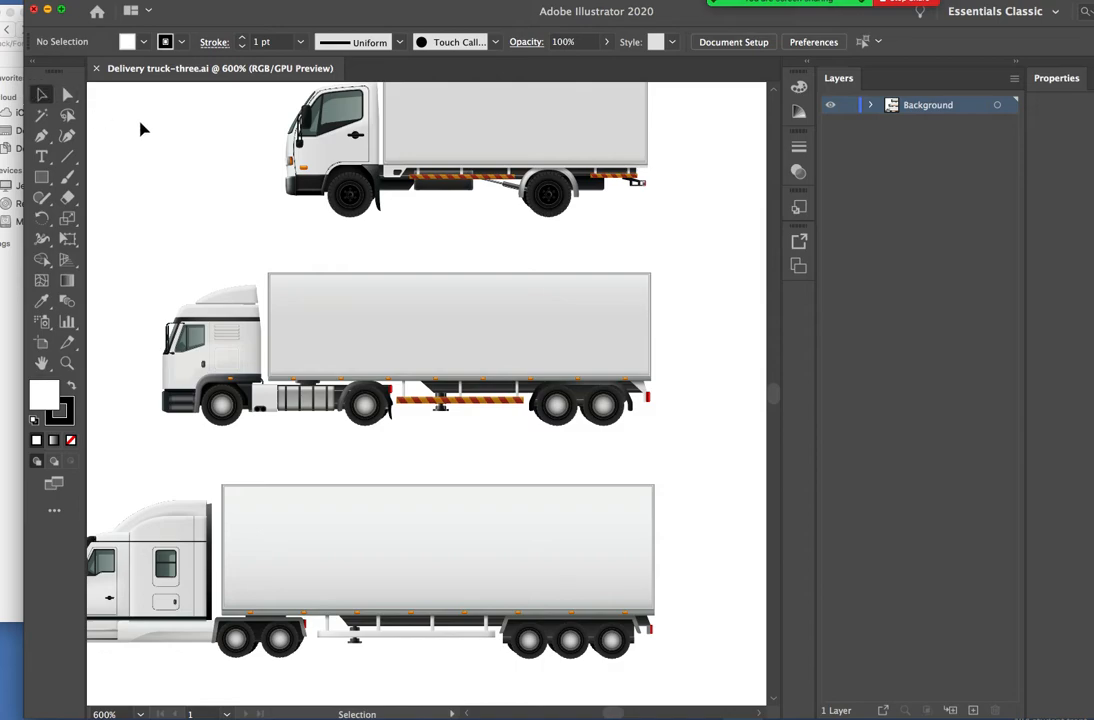
left_click(432, 300)
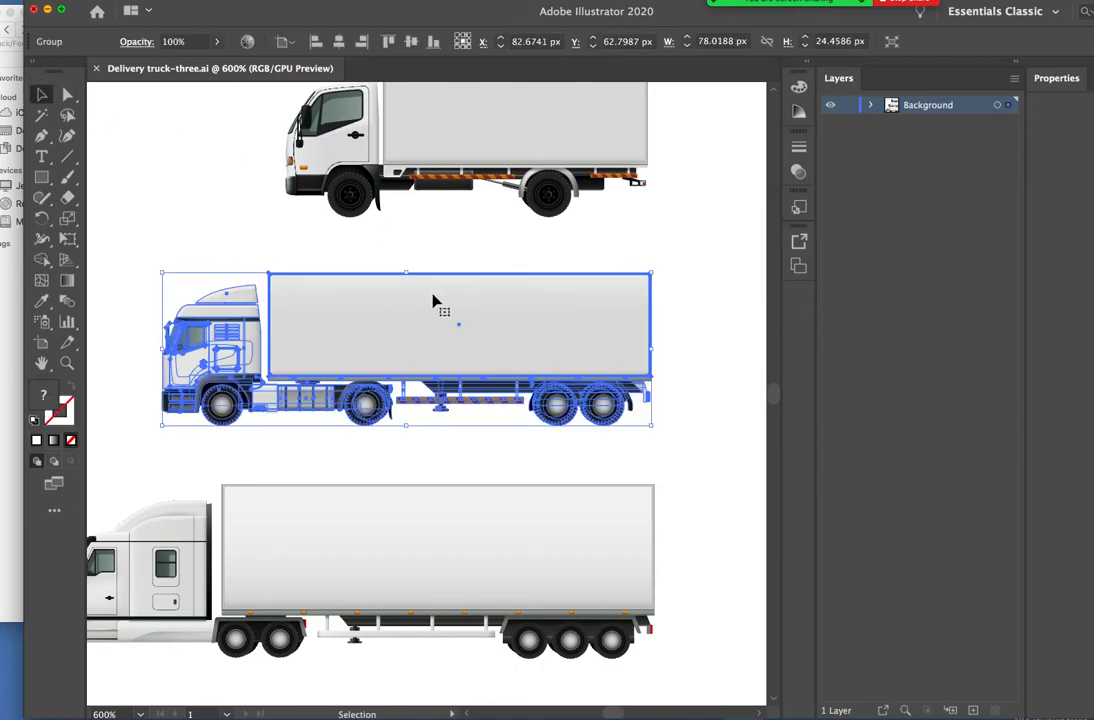
left_click(262, 224)
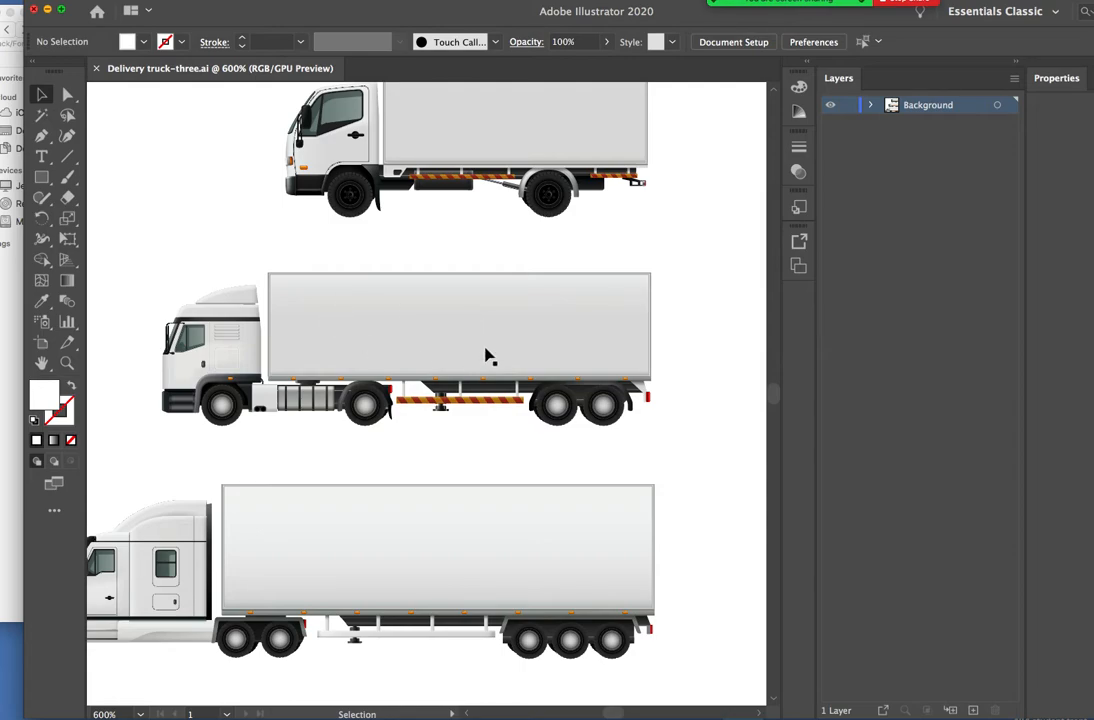
scroll(772, 391, "down", 2)
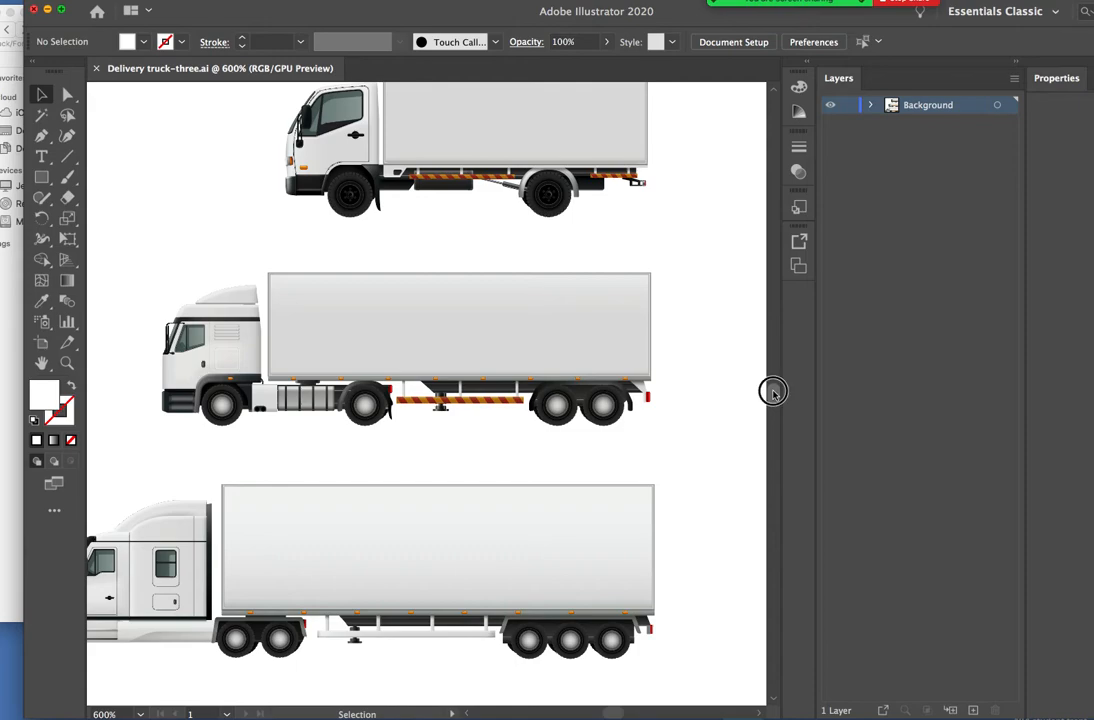
Look over all three truck drawings, selecting the middle one to examine its grouping and clearing the selection
scroll(772, 391, "down", 2)
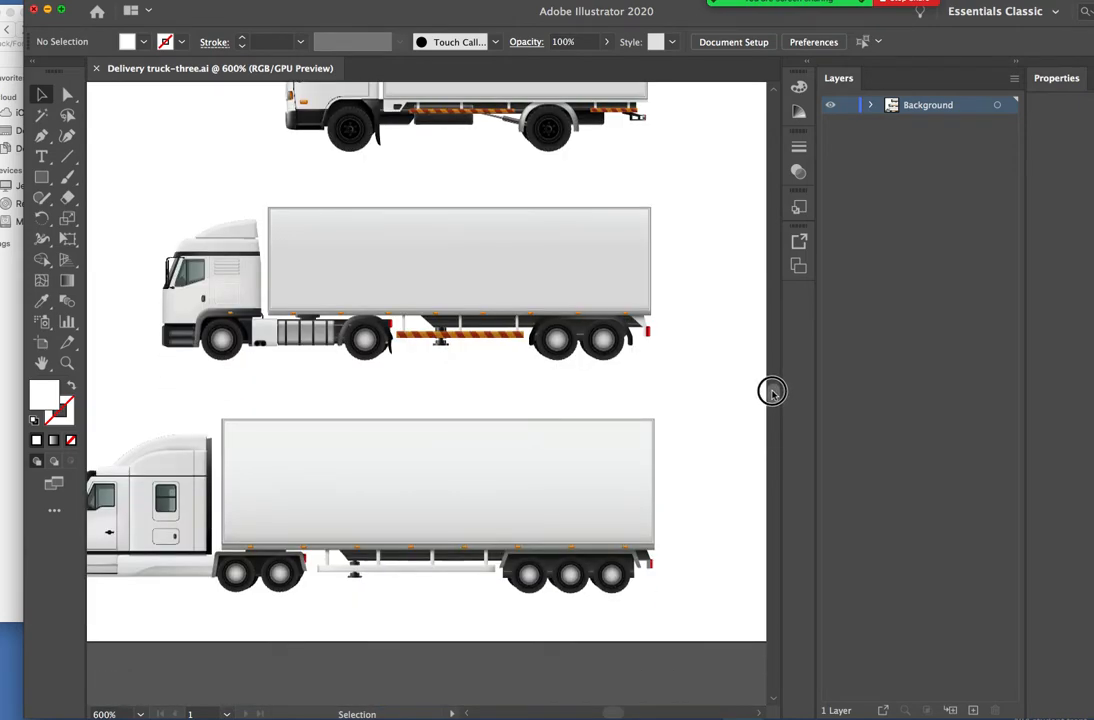
scroll(772, 391, "up", 5)
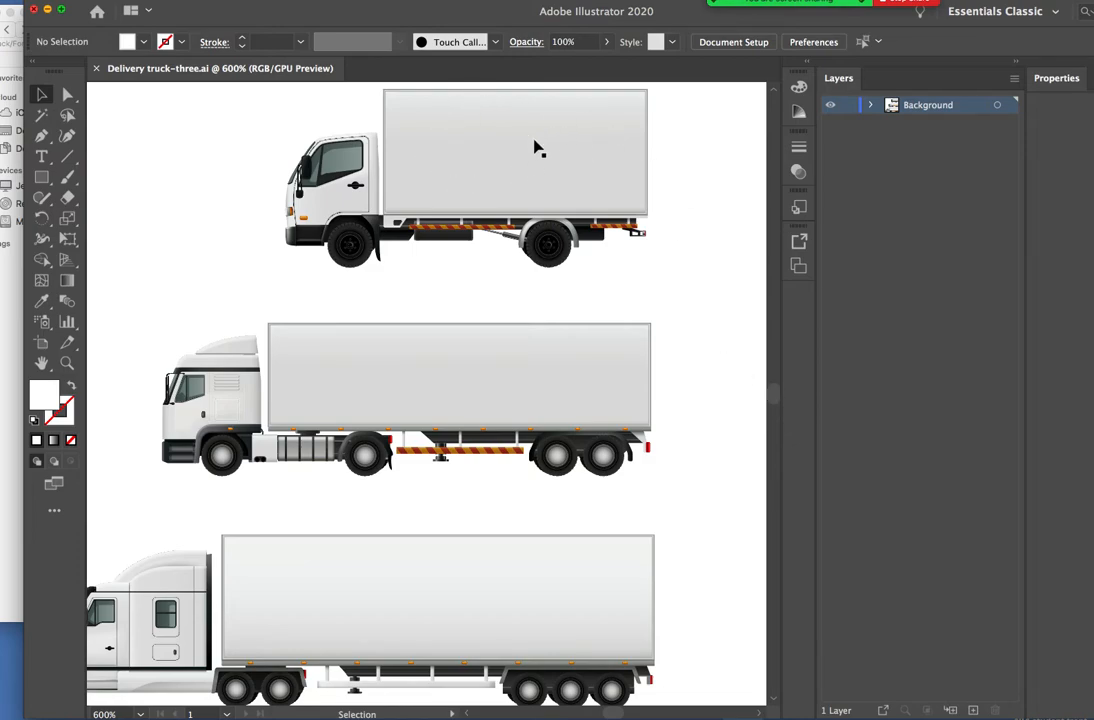
scroll(773, 399, "down", 3)
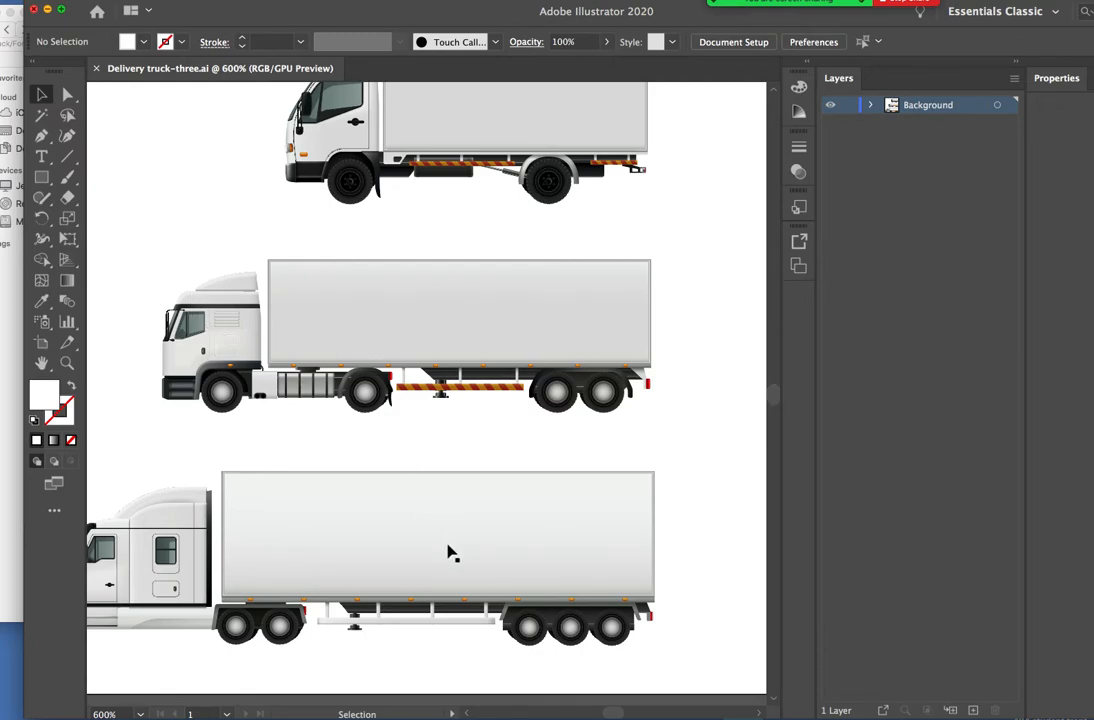
left_click(595, 313)
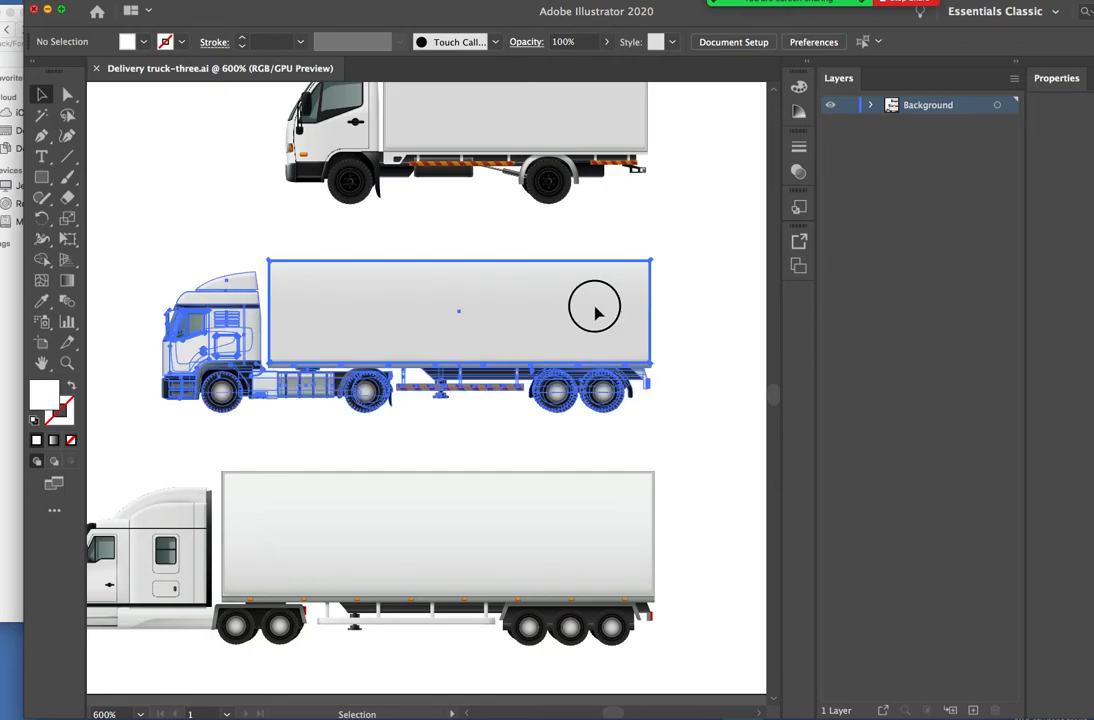
left_click(673, 296)
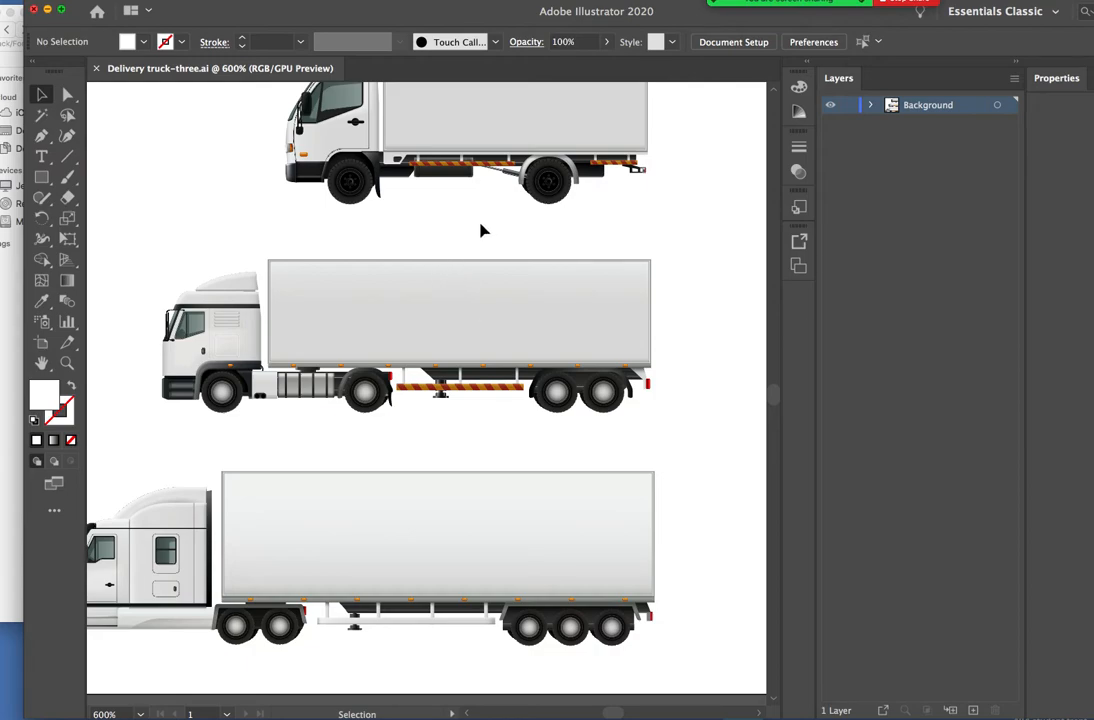
left_click_drag(612, 714, 614, 713)
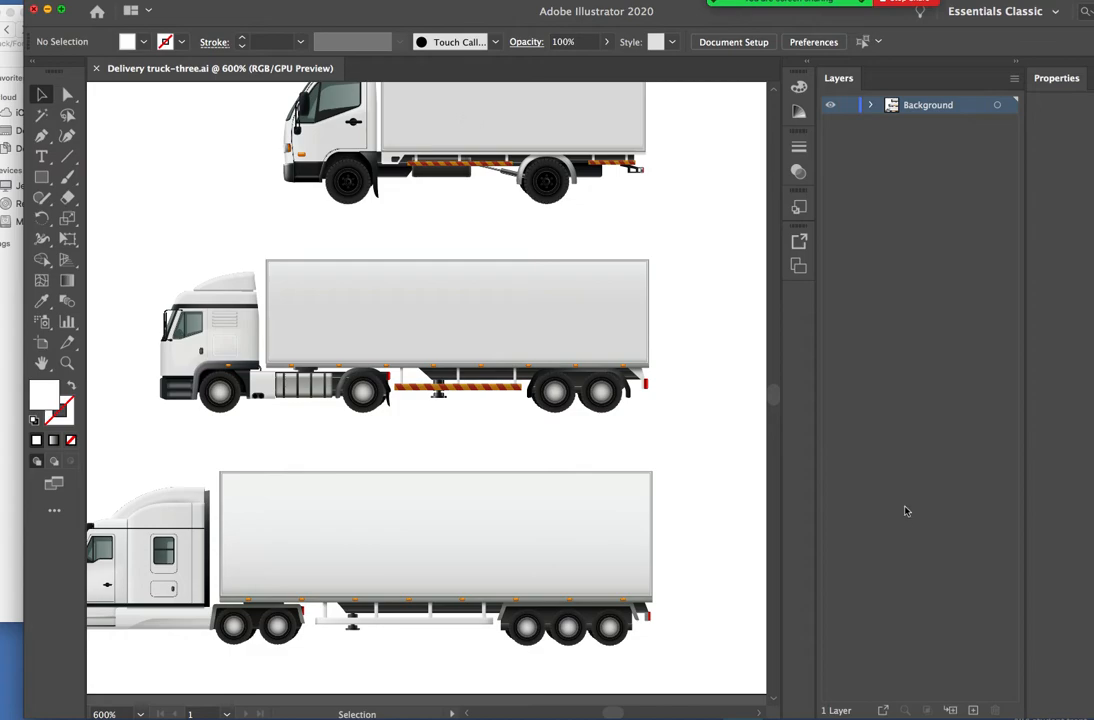
left_click(774, 396)
scroll(774, 396, "up", 3)
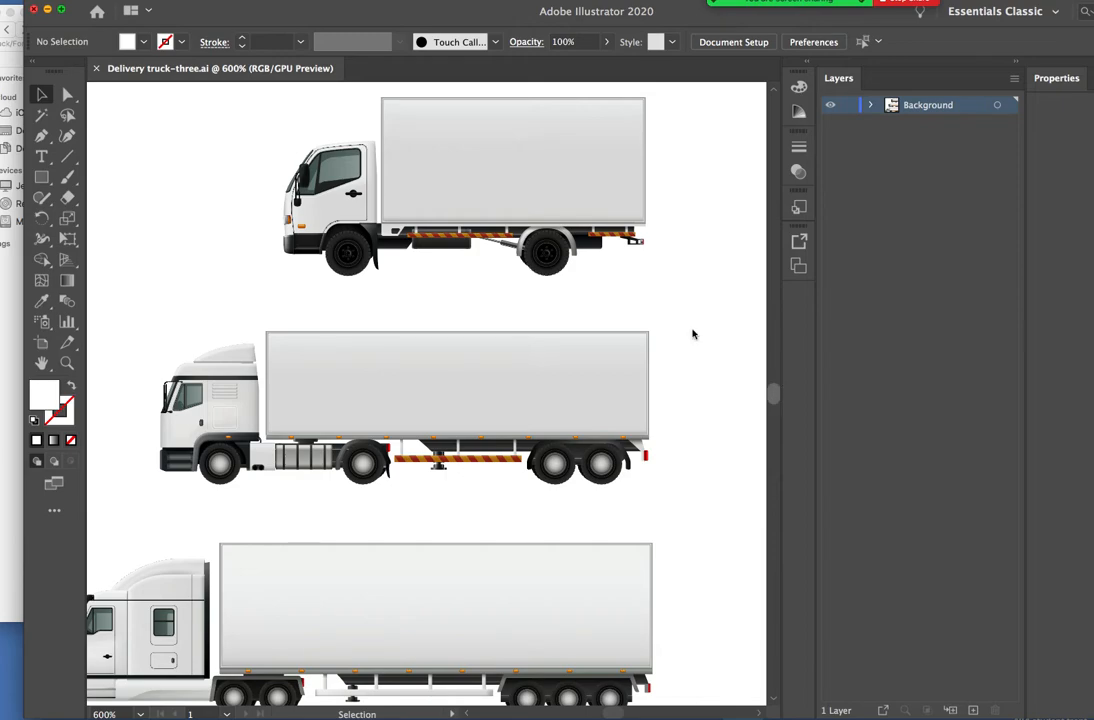
Select the complete top truck drawing, copy it, and clear the selection
left_click(235, 97)
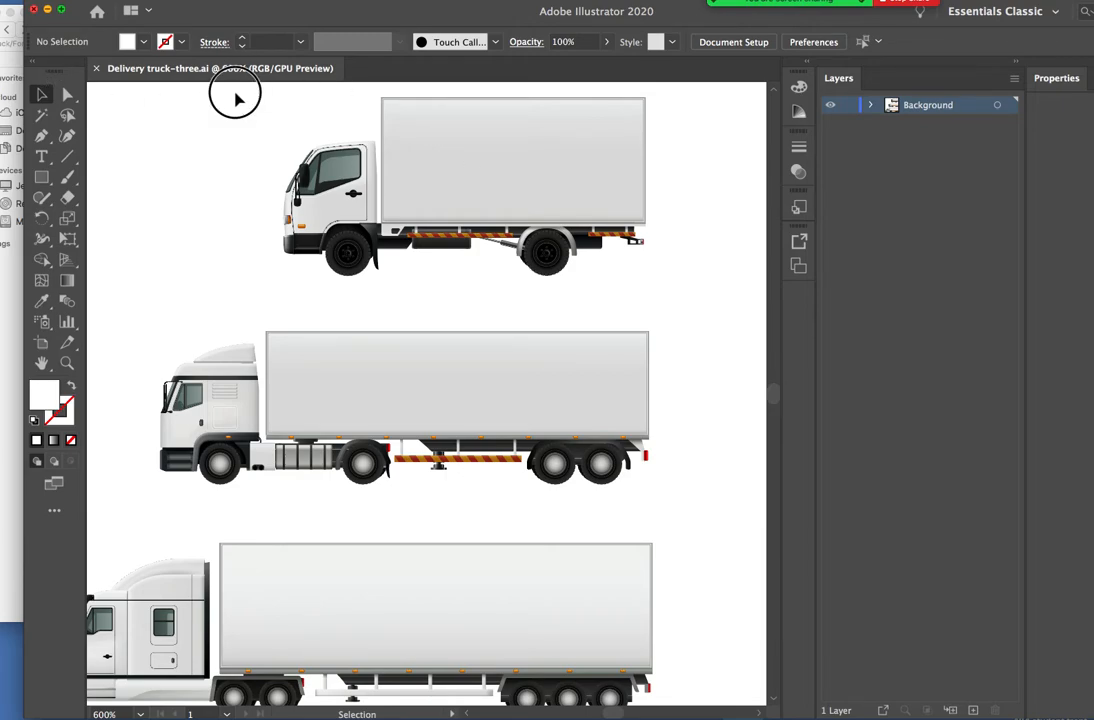
left_click_drag(234, 84, 681, 295)
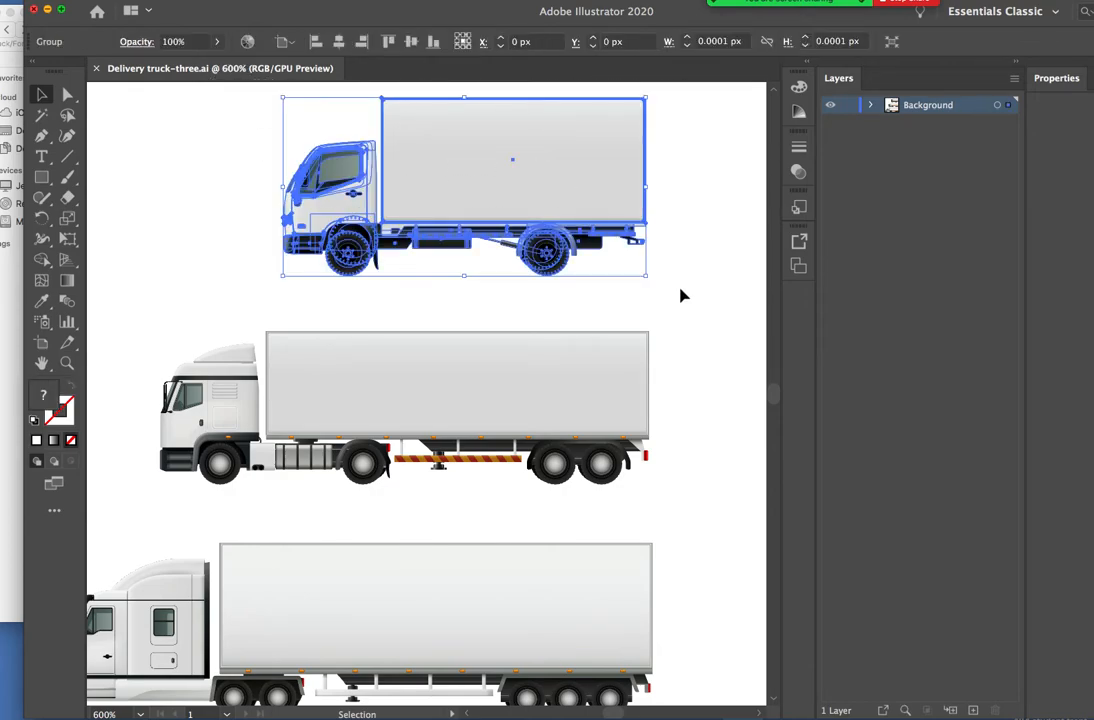
left_click(185, 182)
key("super")
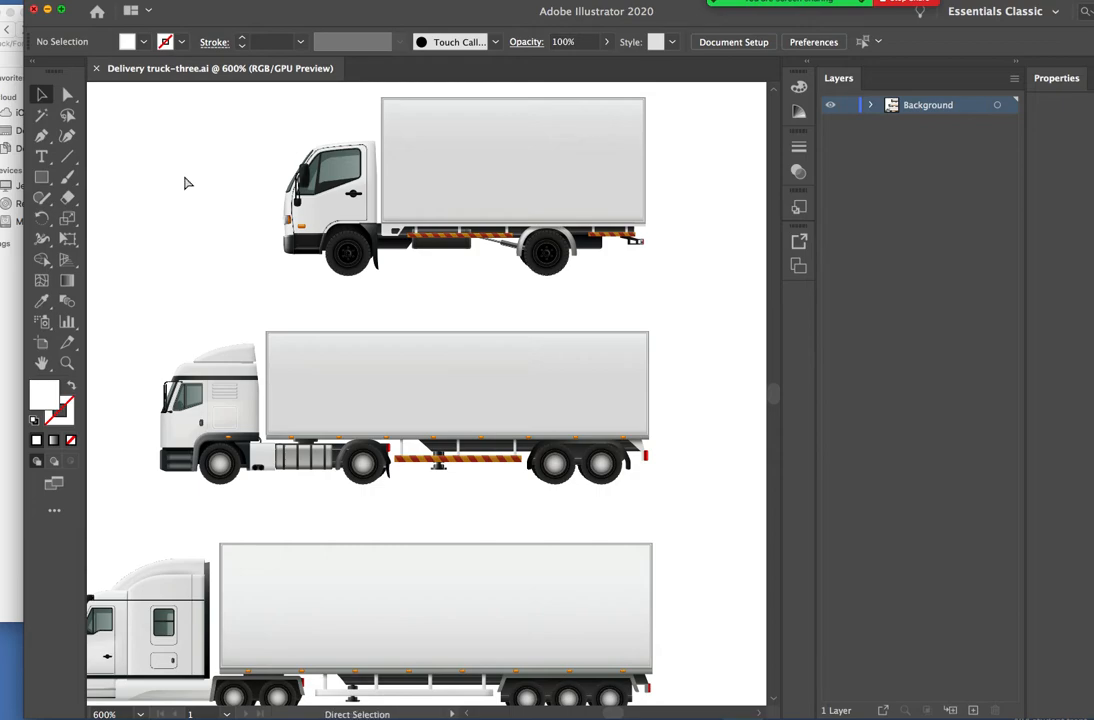
Create a new Letter print document in inches with landscape orientation, 11 x 8.5 in, CMYK Color, 300 ppi
key("super+n")
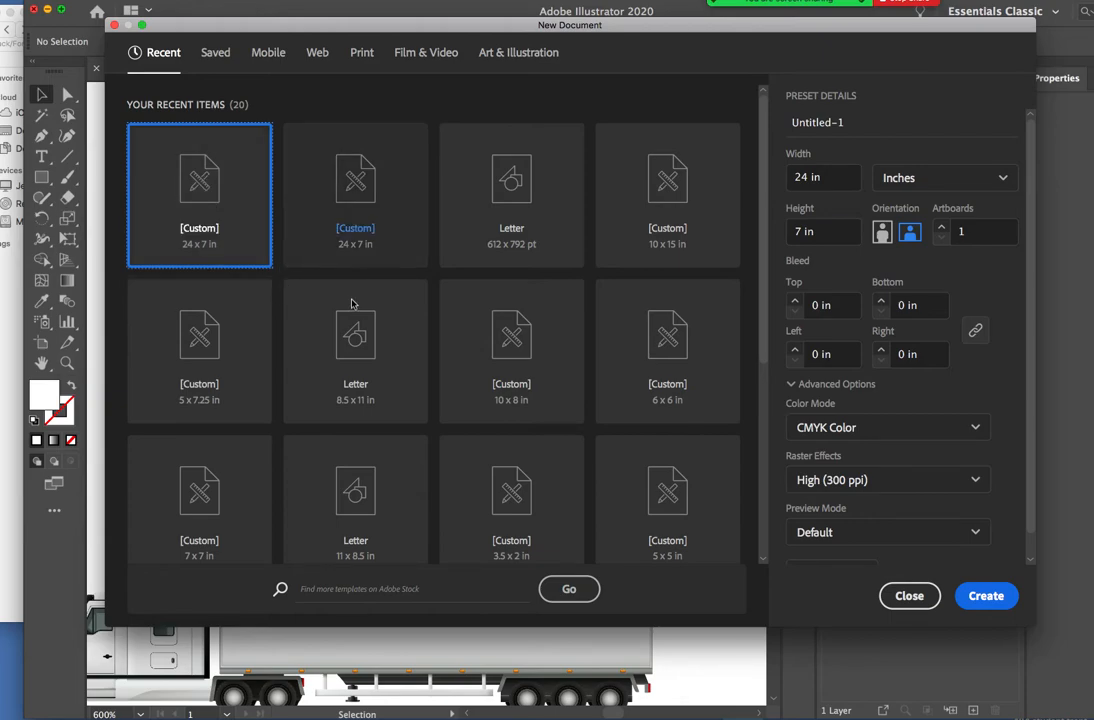
left_click(361, 330)
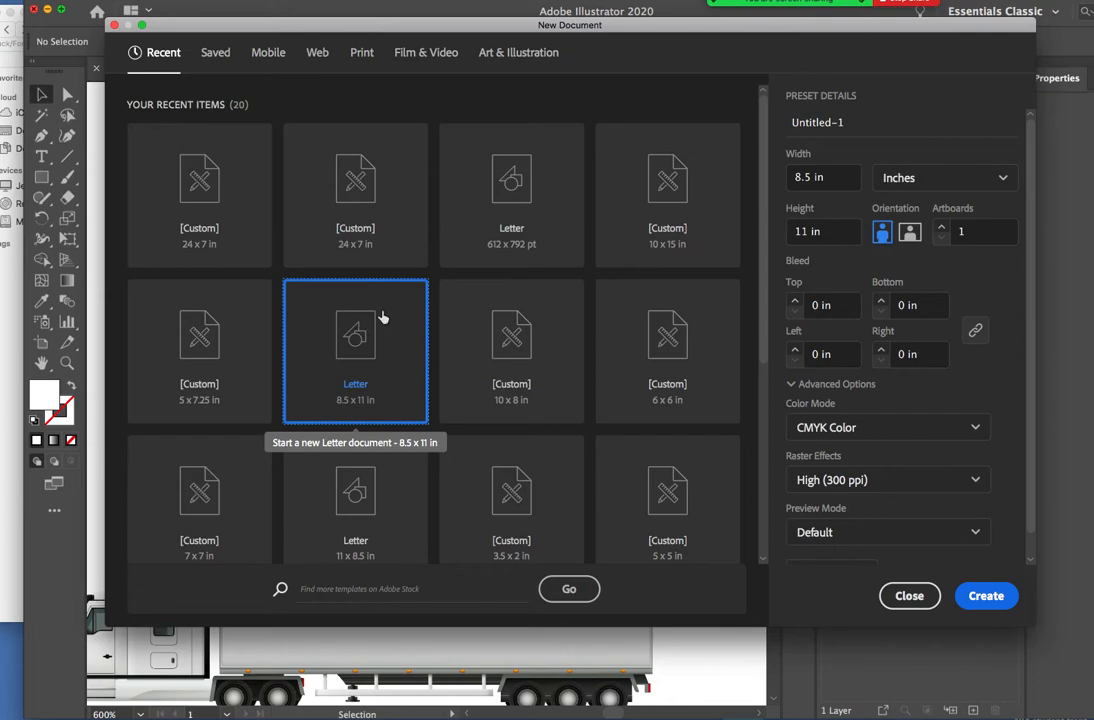
left_click(362, 53)
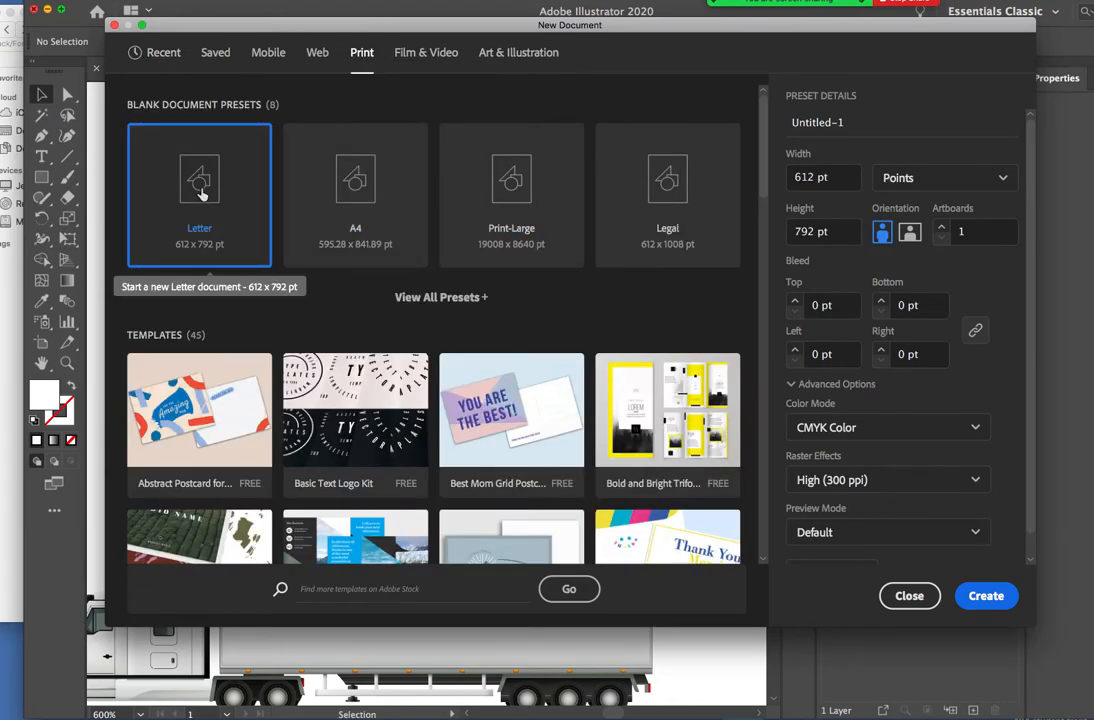
left_click(995, 180)
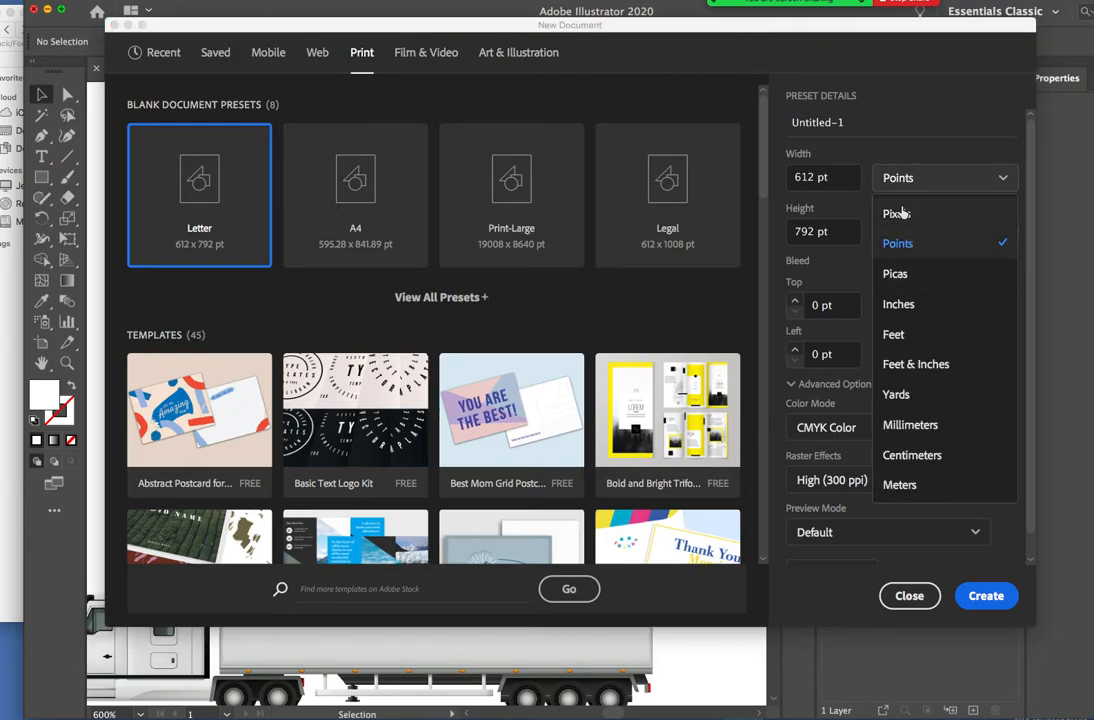
left_click(905, 305)
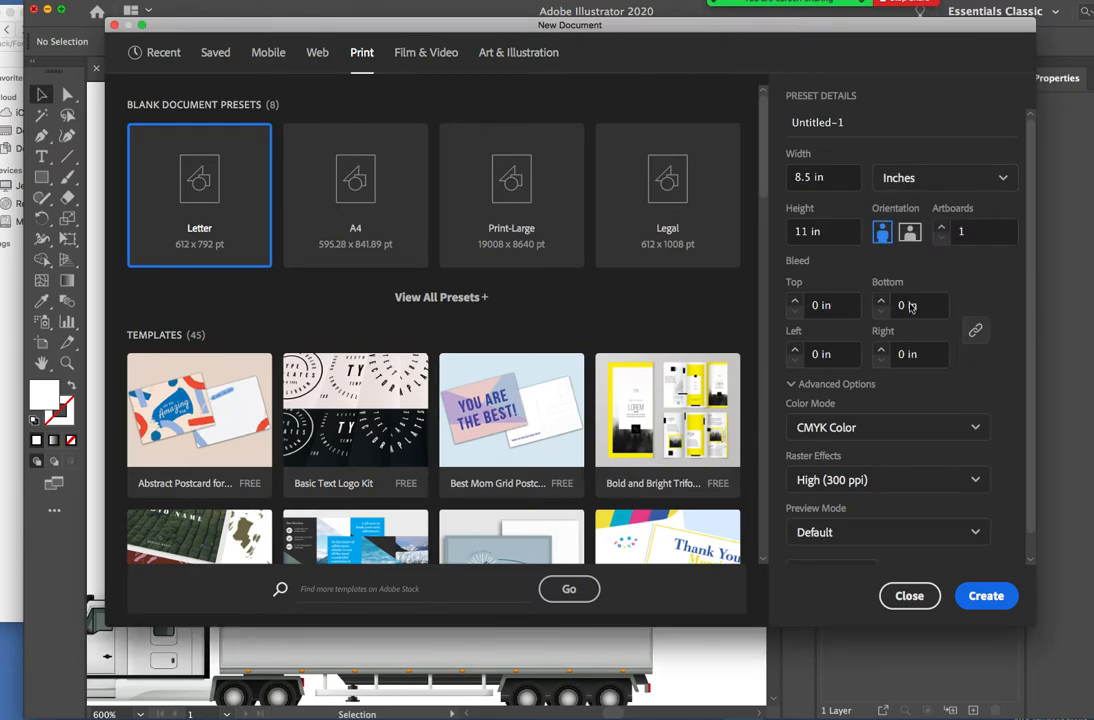
left_click(910, 236)
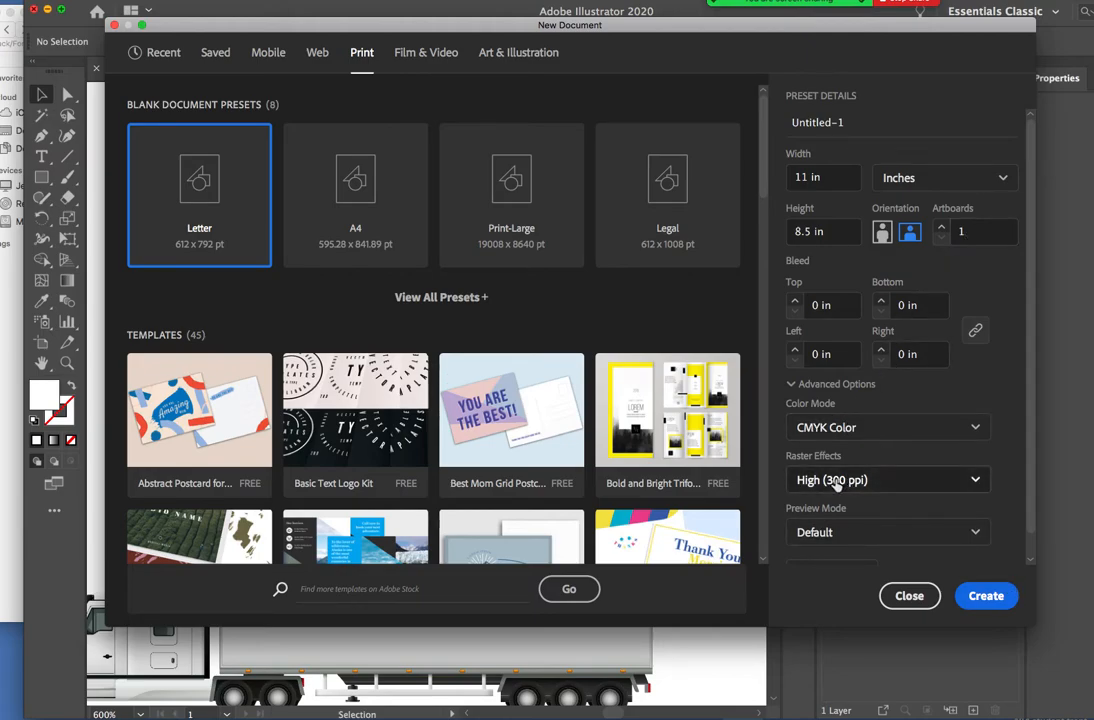
left_click(988, 597)
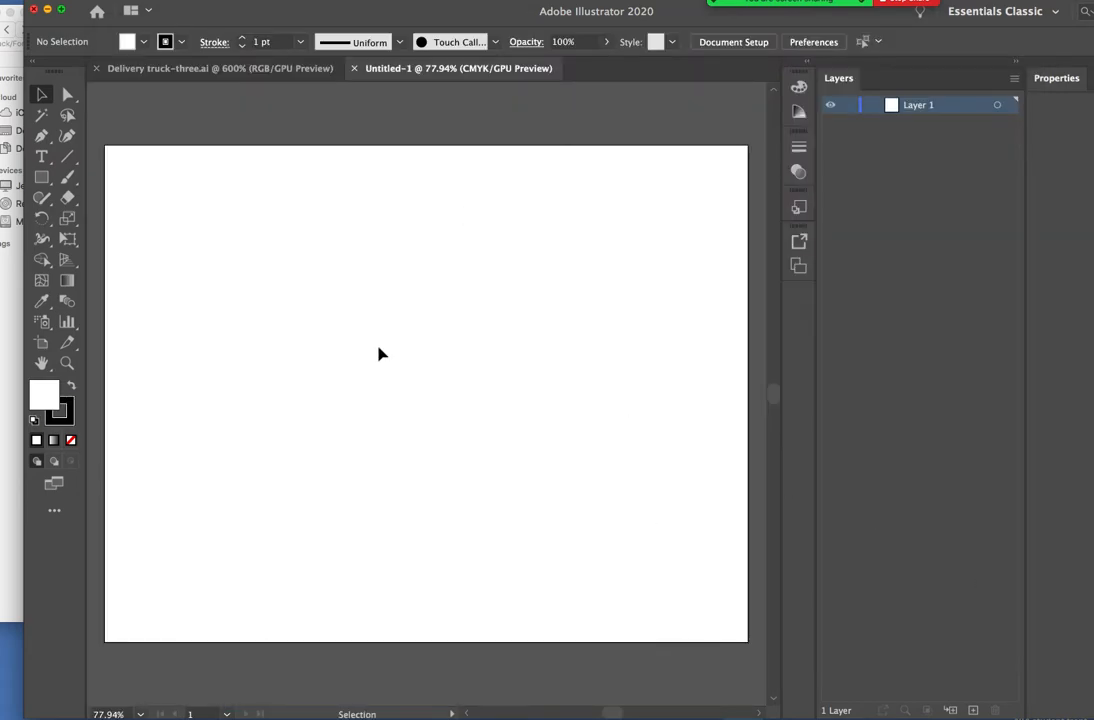
Paste the copied truck into the new document and open the Scale settings for it
key("super+v")
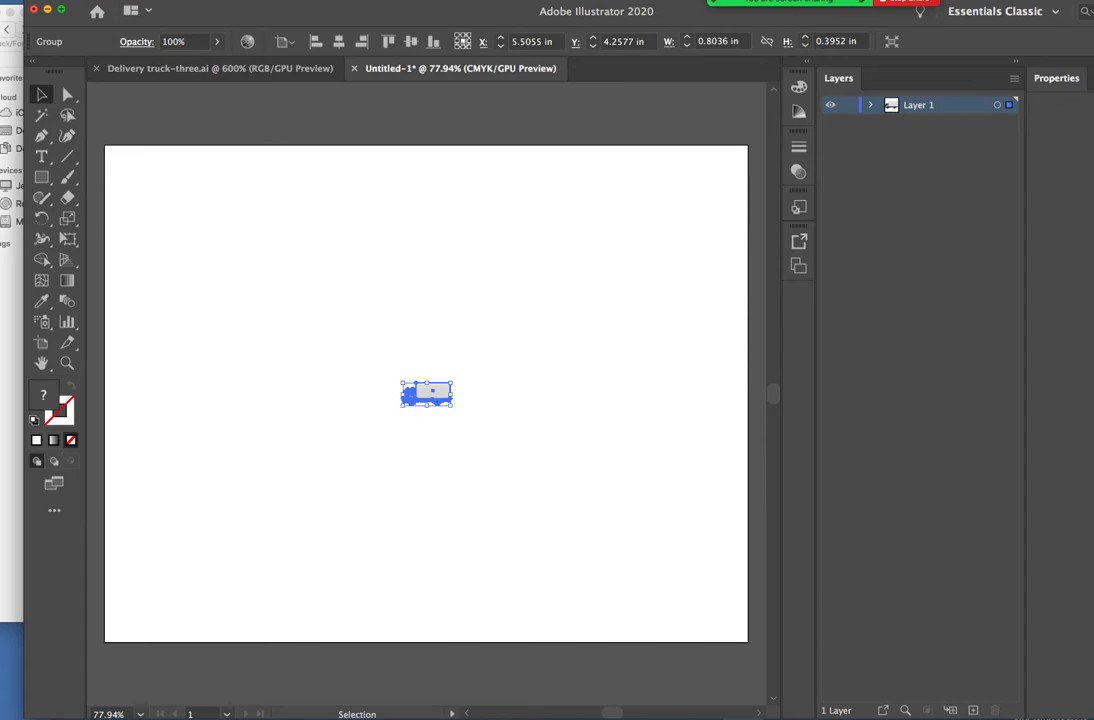
left_click(150, 0)
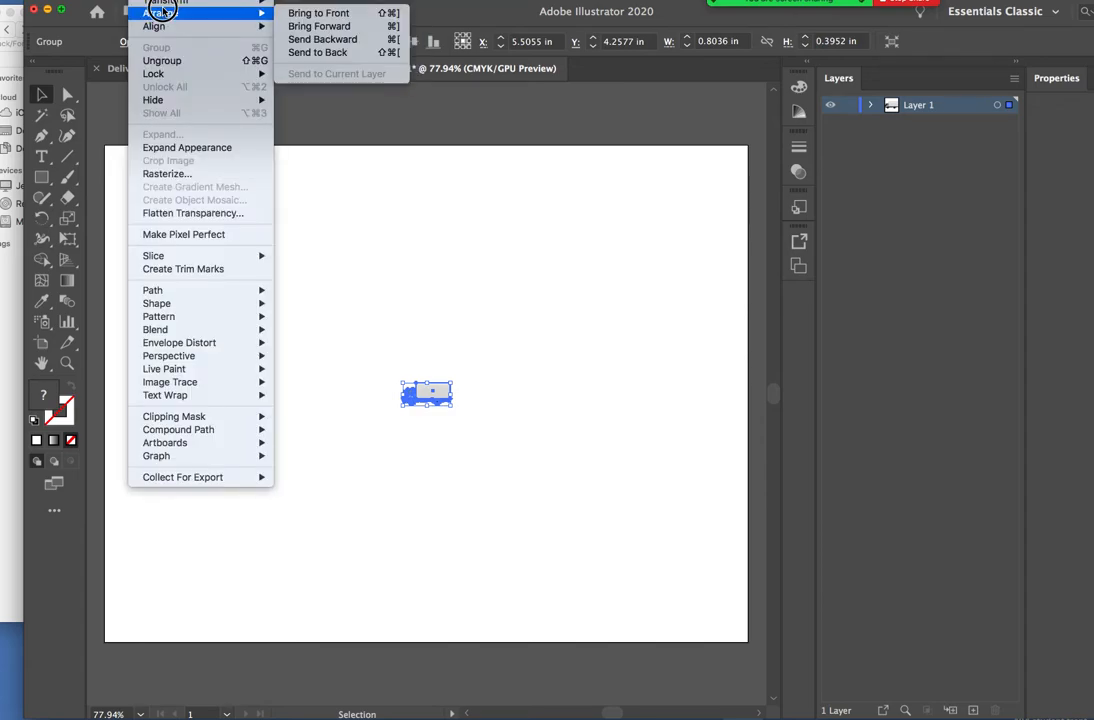
mouse_move(166, 2)
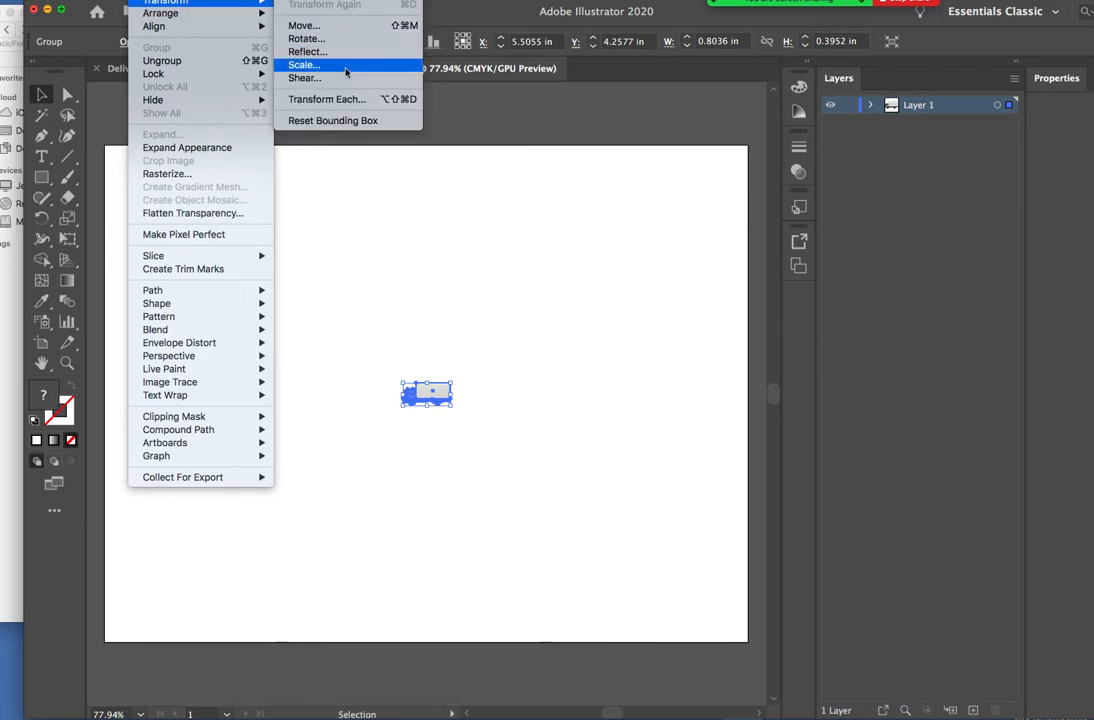
left_click(321, 64)
left_click_drag(497, 155, 210, 133)
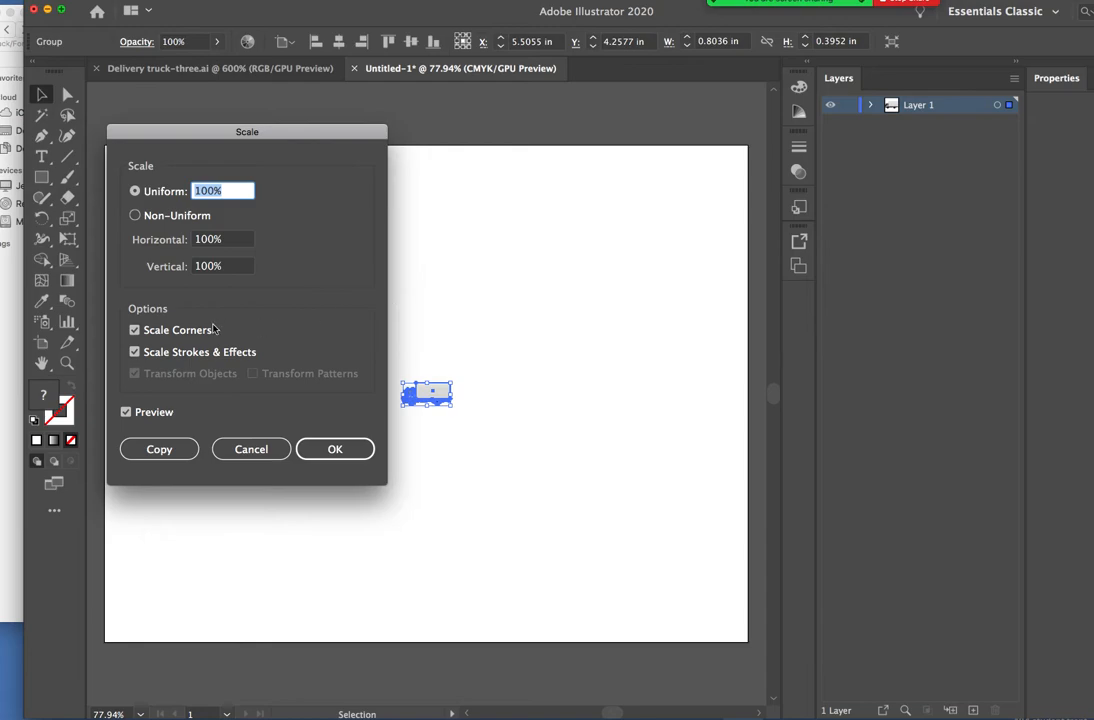
Turn off Scale Corners and Scale Strokes & Effects, and turn both options back on
left_click(134, 330)
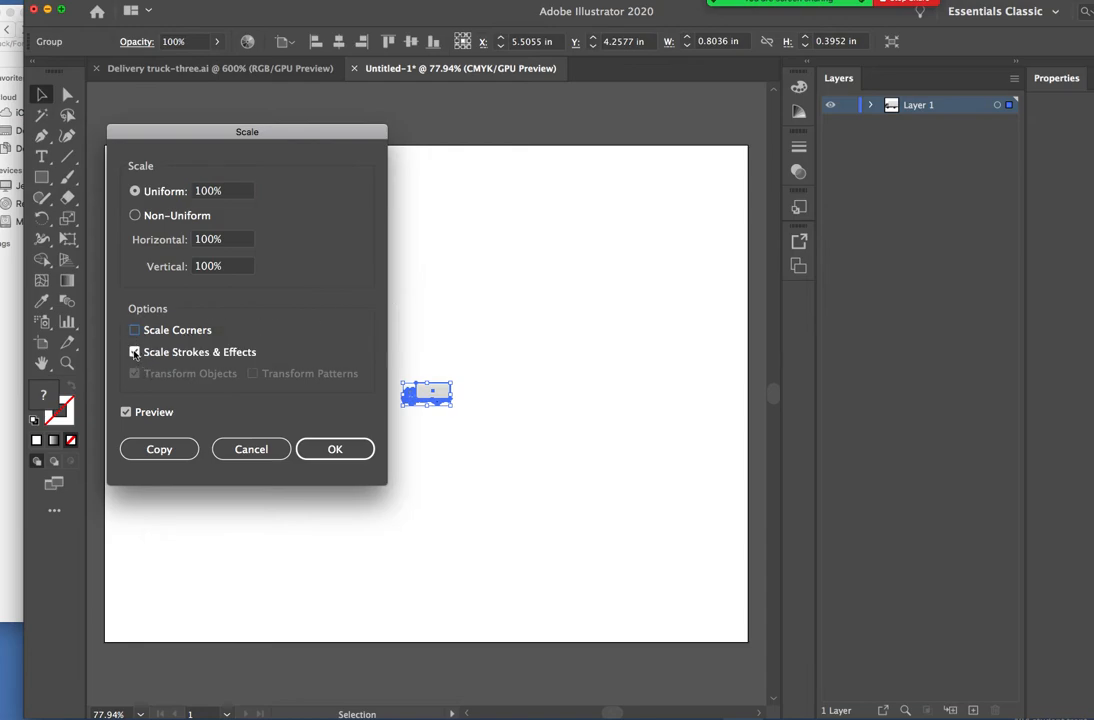
left_click(134, 352)
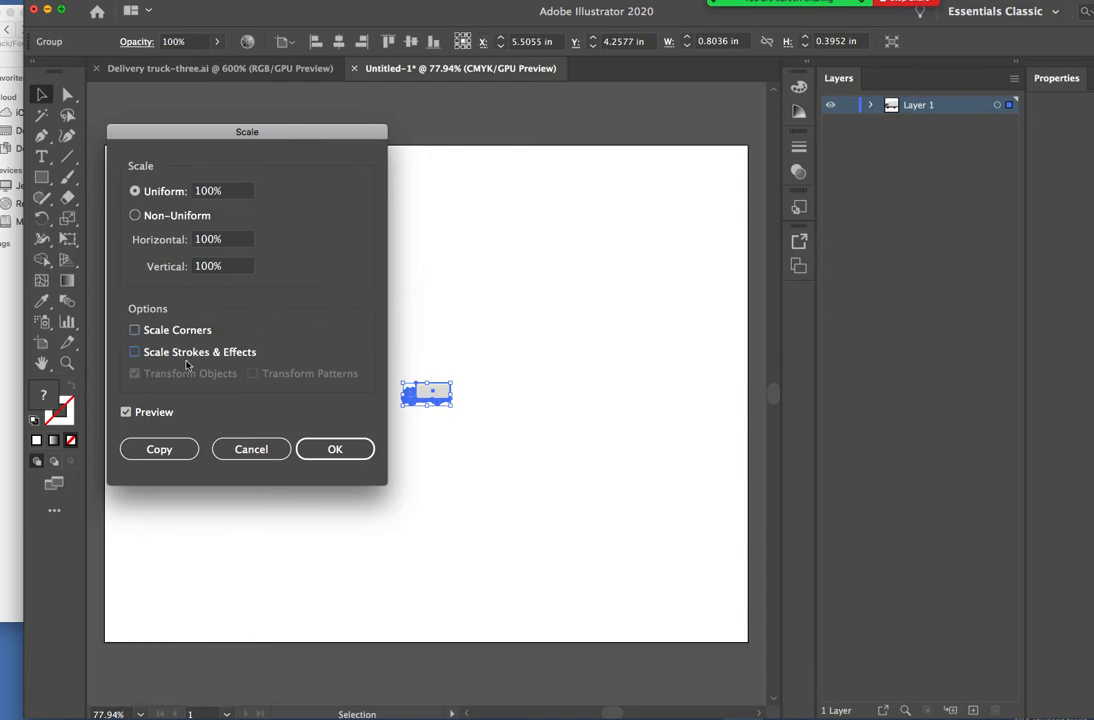
left_click(134, 352)
left_click(134, 330)
Try a scale of 400% on the truck and toggle the preview to compare sizes
left_click(200, 191)
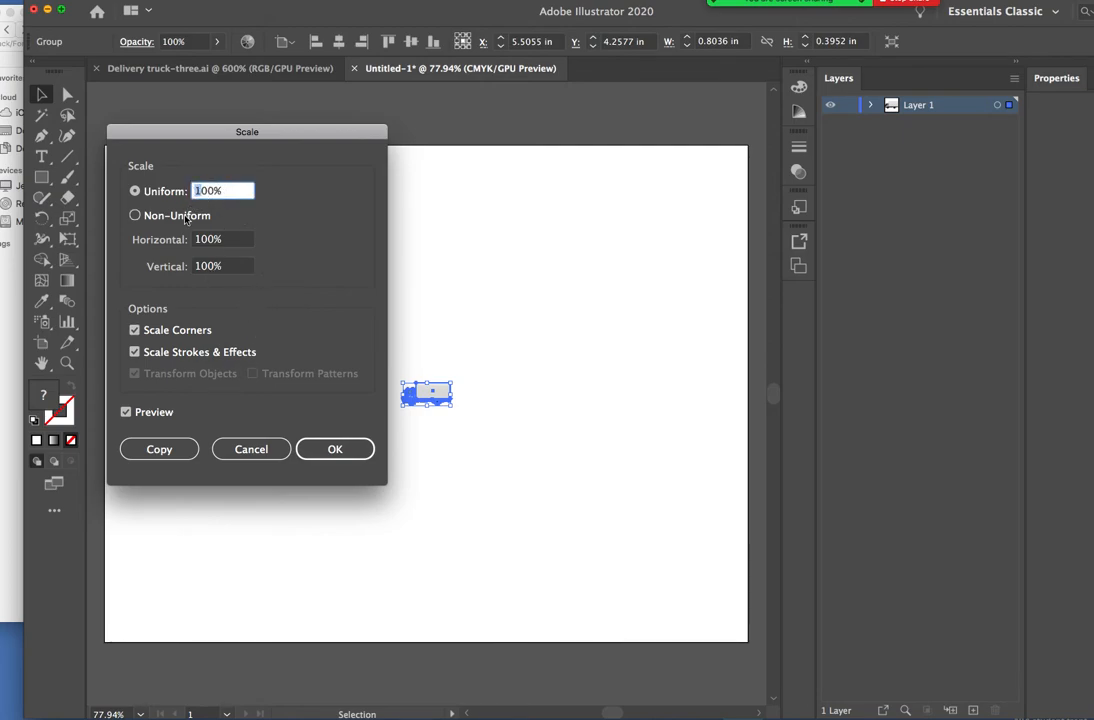
type("4")
left_click(208, 240)
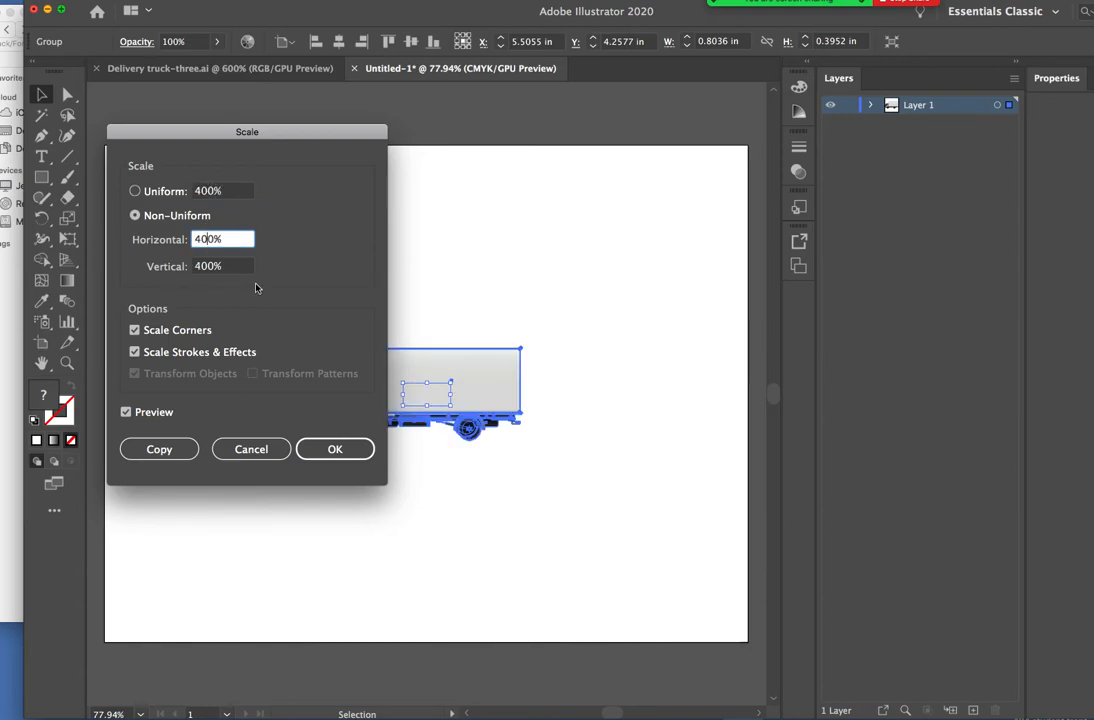
left_click(126, 412)
left_click(126, 412)
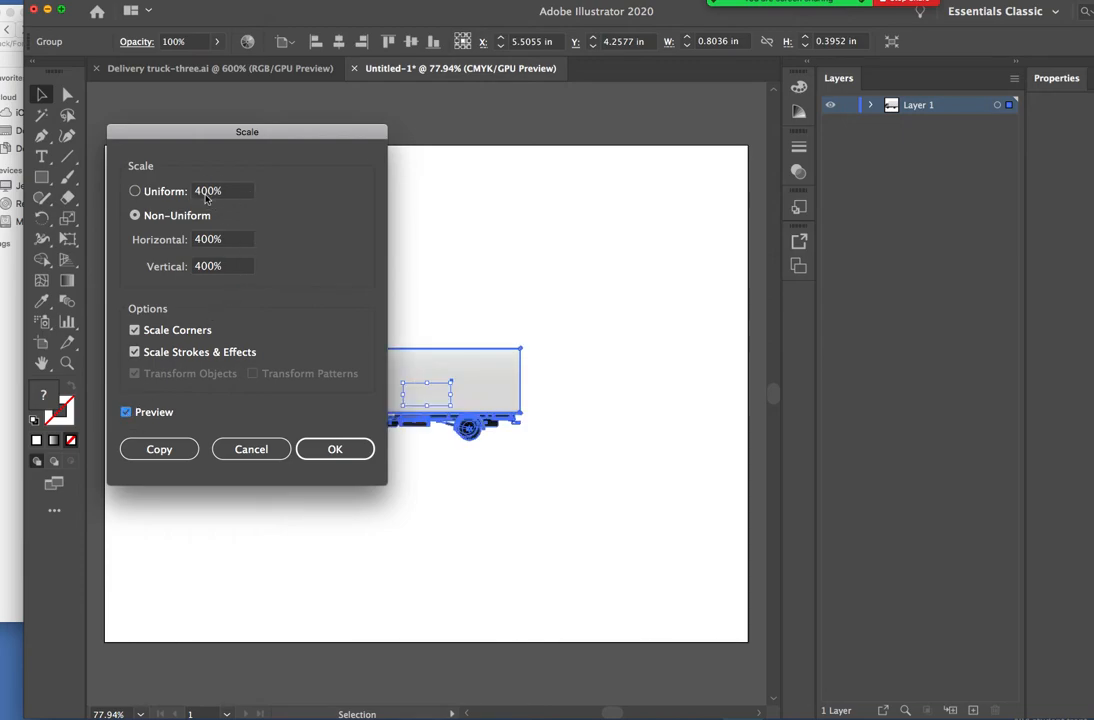
Scale the pasted truck to 800% both horizontally and vertically, apply it, and deselect the truck
left_click(196, 191)
type("800%")
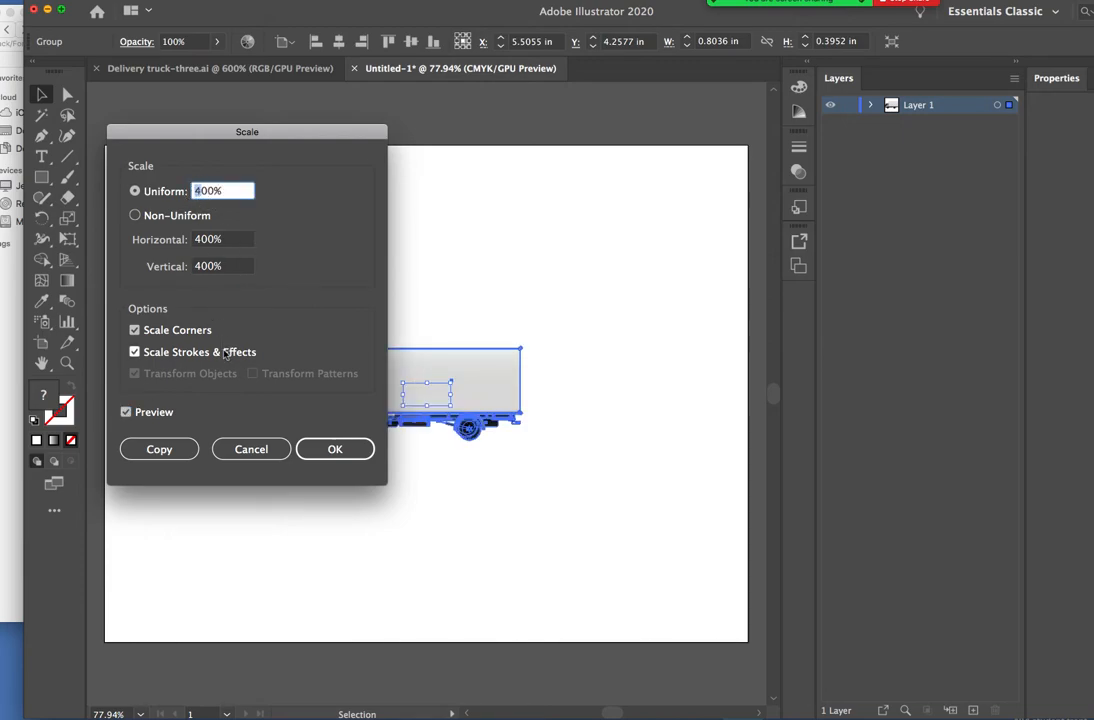
left_click(213, 239)
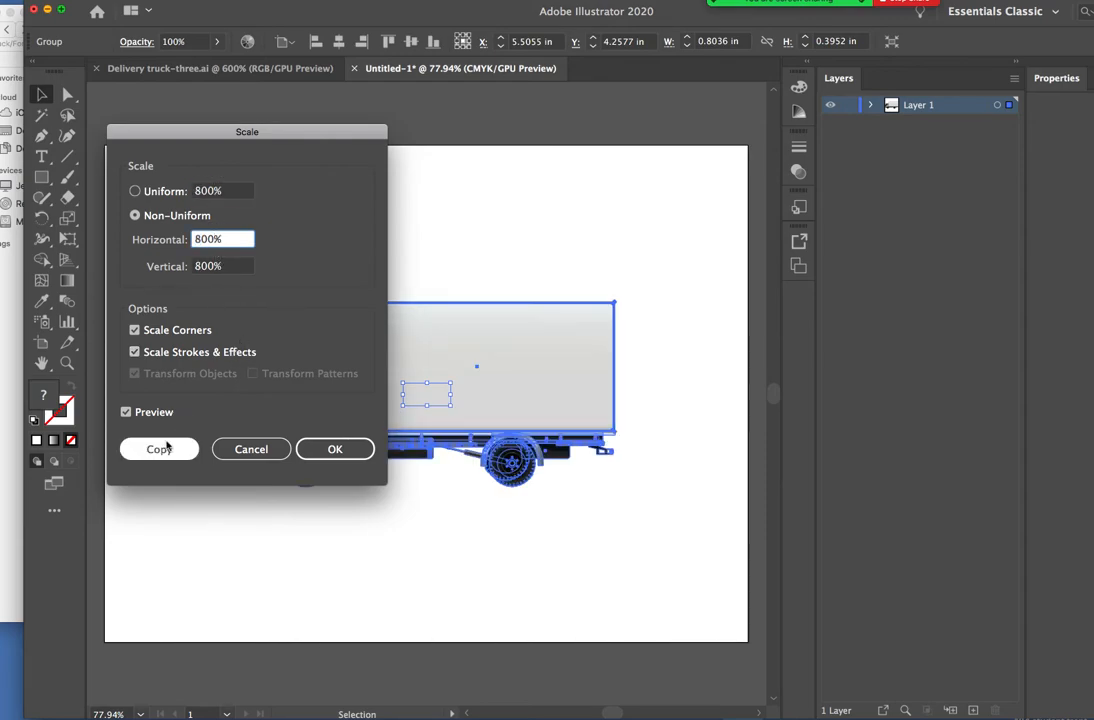
left_click(310, 449)
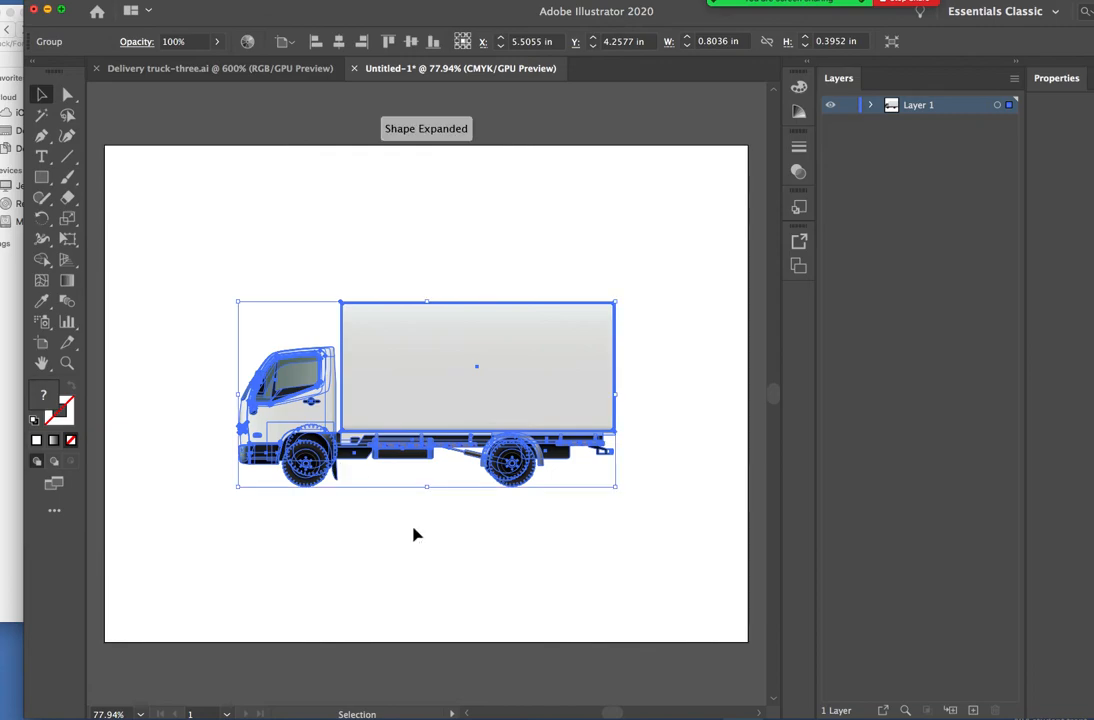
left_click(425, 556)
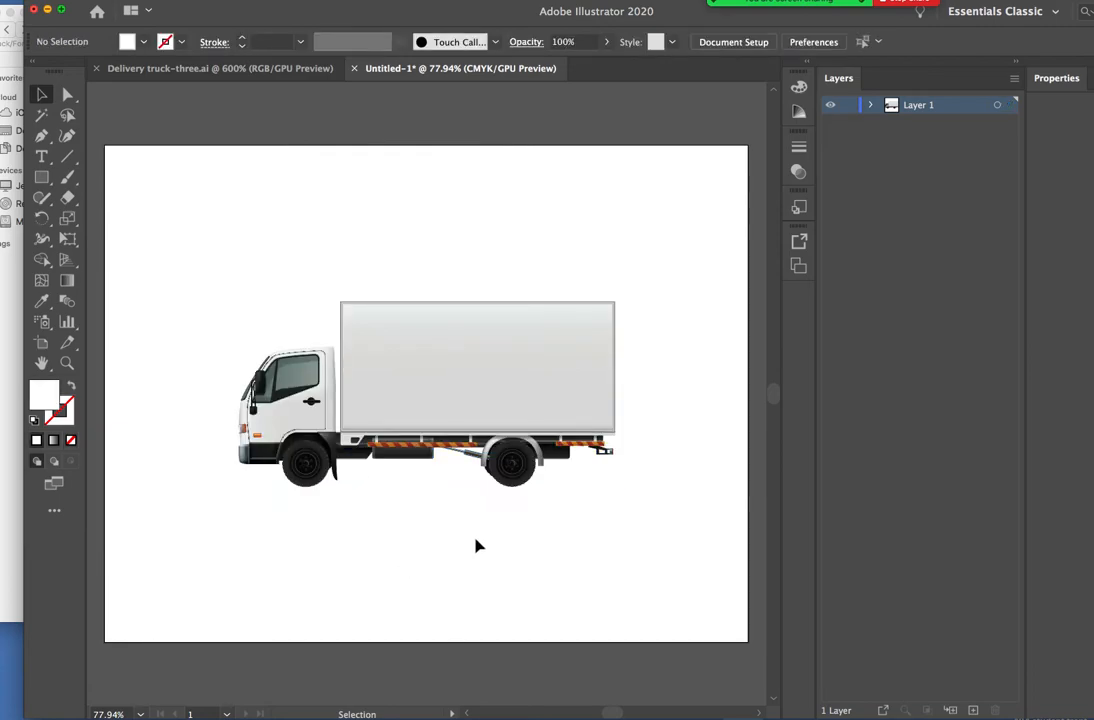
Enlarge the whole truck slightly from its upper corner, shift it a little left on the artboard, and deselect it
left_click_drag(194, 272, 647, 520)
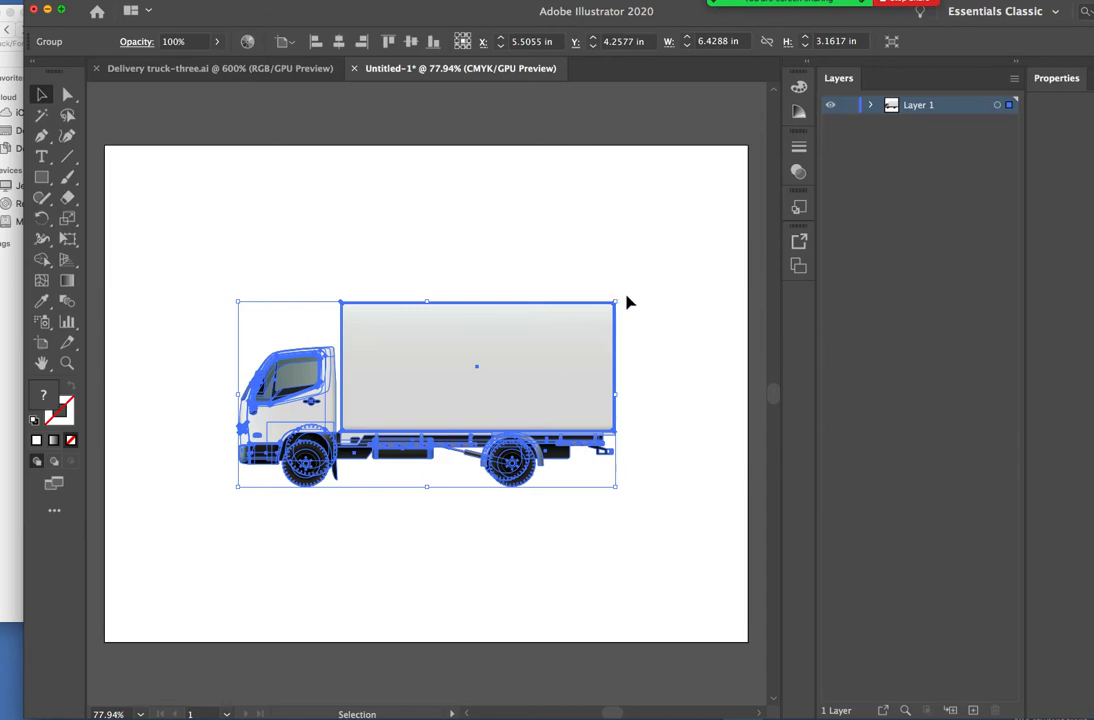
left_click_drag(619, 298, 626, 290)
left_click_drag(638, 285, 651, 284)
left_click(623, 259)
left_click_drag(180, 227, 691, 508)
left_click_drag(585, 410, 553, 415)
left_click(679, 455)
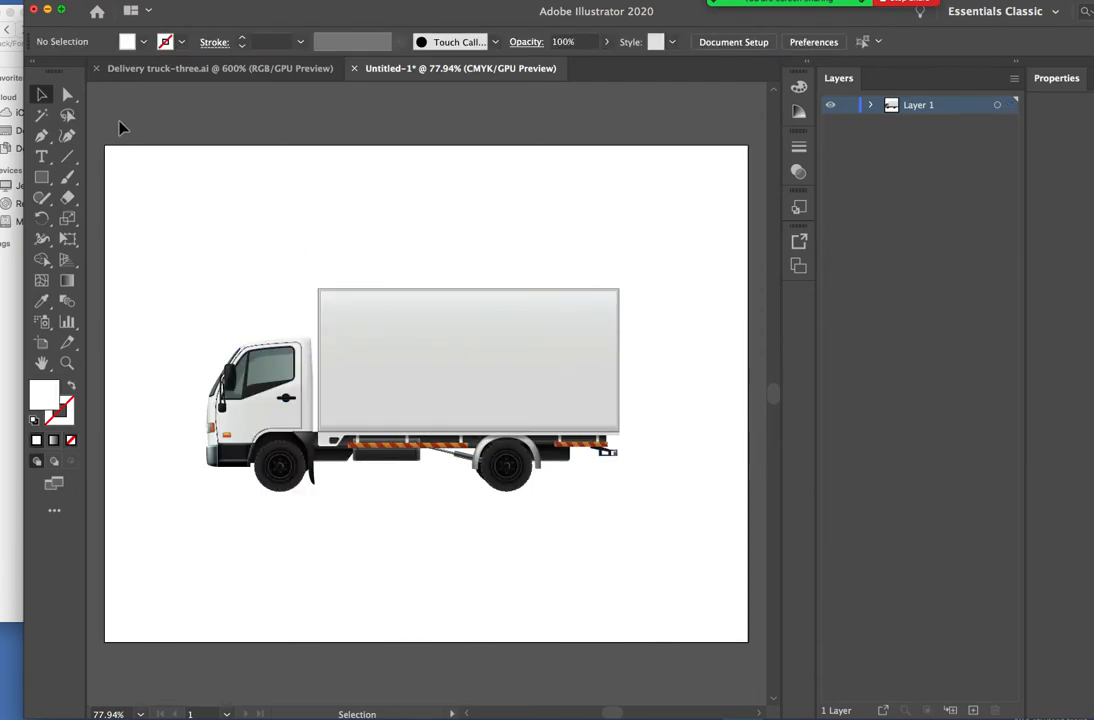
Use Direct Selection to pick only the truck's cargo box panel inside the group, and clear the selection
left_click(67, 95)
left_click_drag(67, 95, 108, 93)
left_click(481, 369)
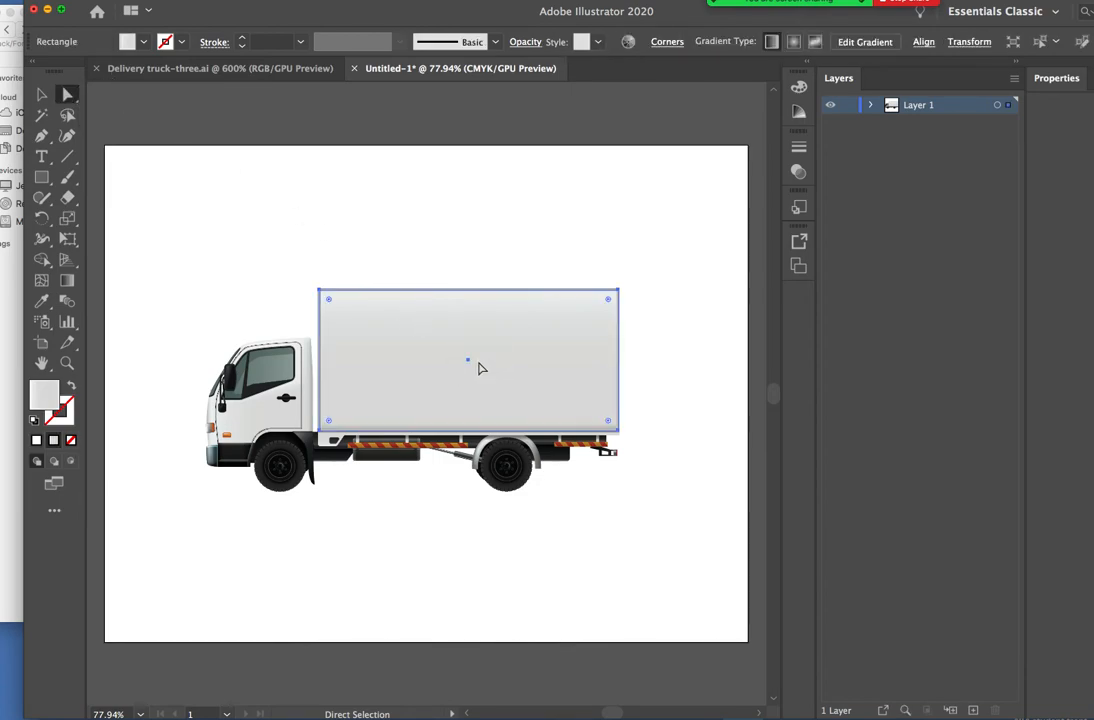
left_click(455, 266)
left_click(464, 315)
left_click_drag(472, 267, 476, 271)
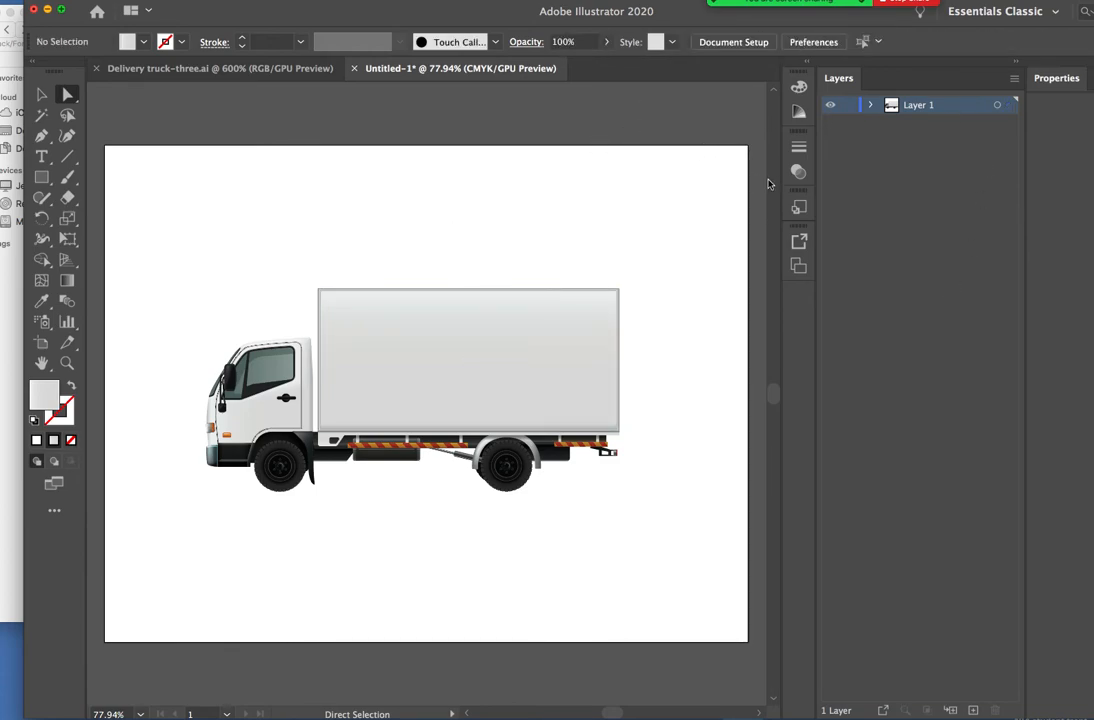
mouse_move(832, 19)
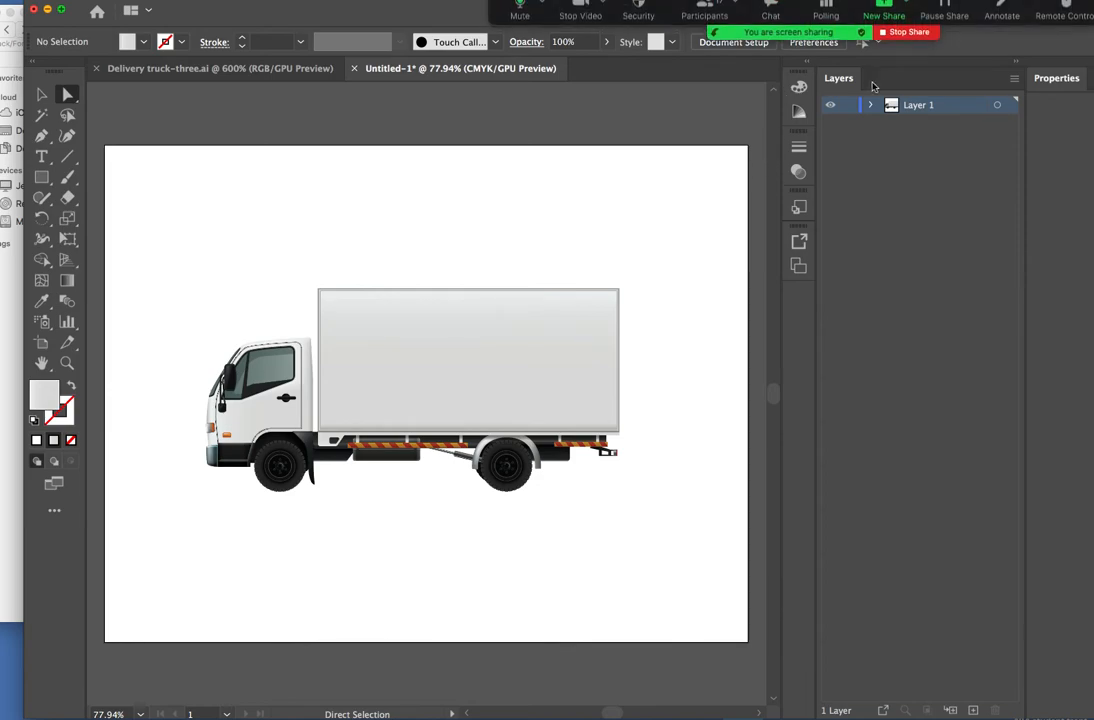
left_click_drag(265, 22, 50, 229)
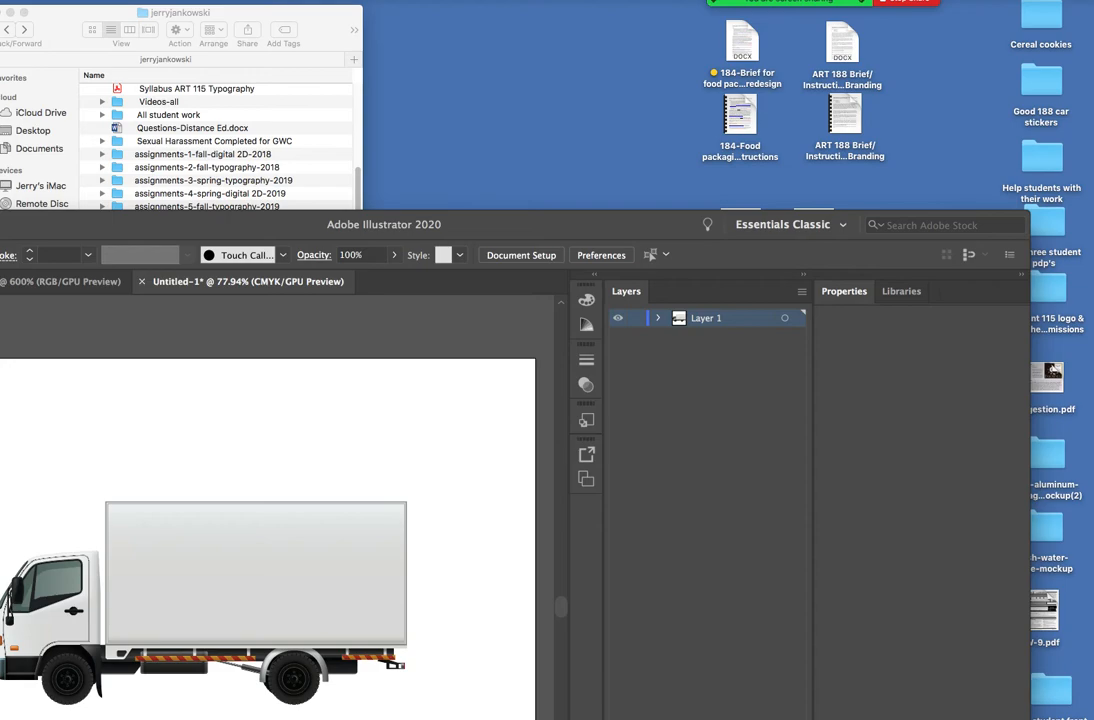
left_click_drag(1090, 350, 449, 330)
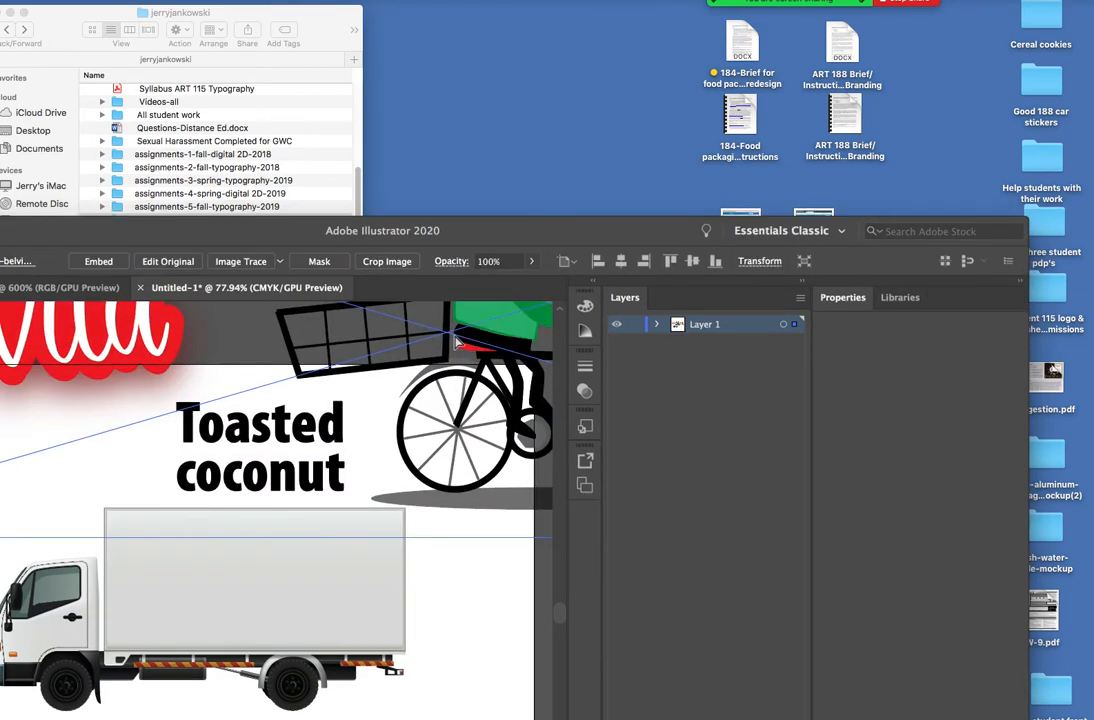
key("Delete")
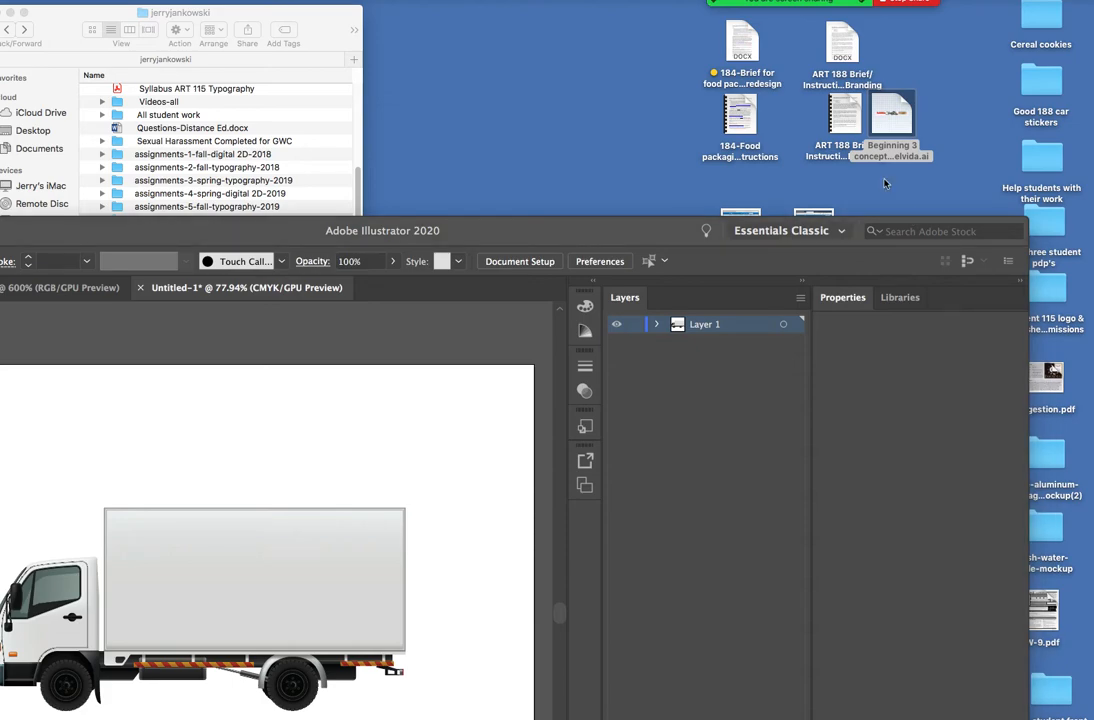
Open Beginning 3 concepts-belvida.ai from the desktop, ignore the missing linked file Tuscany.png, and move the Illustrator window back into full view
left_click(893, 120)
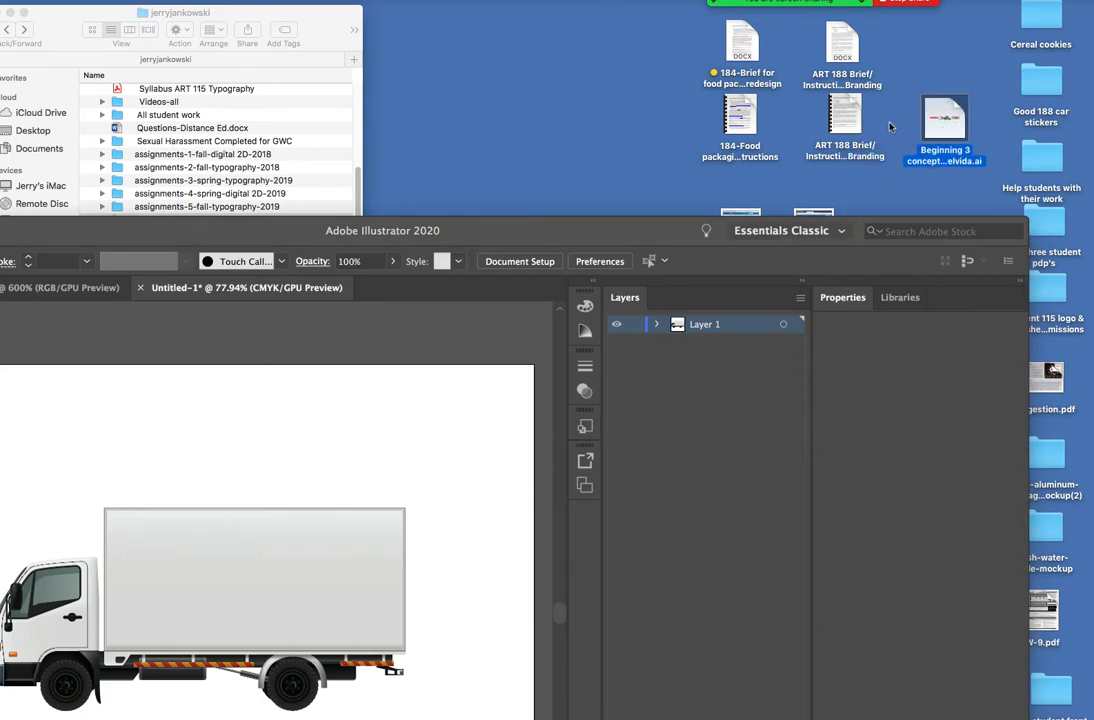
double_click(937, 134)
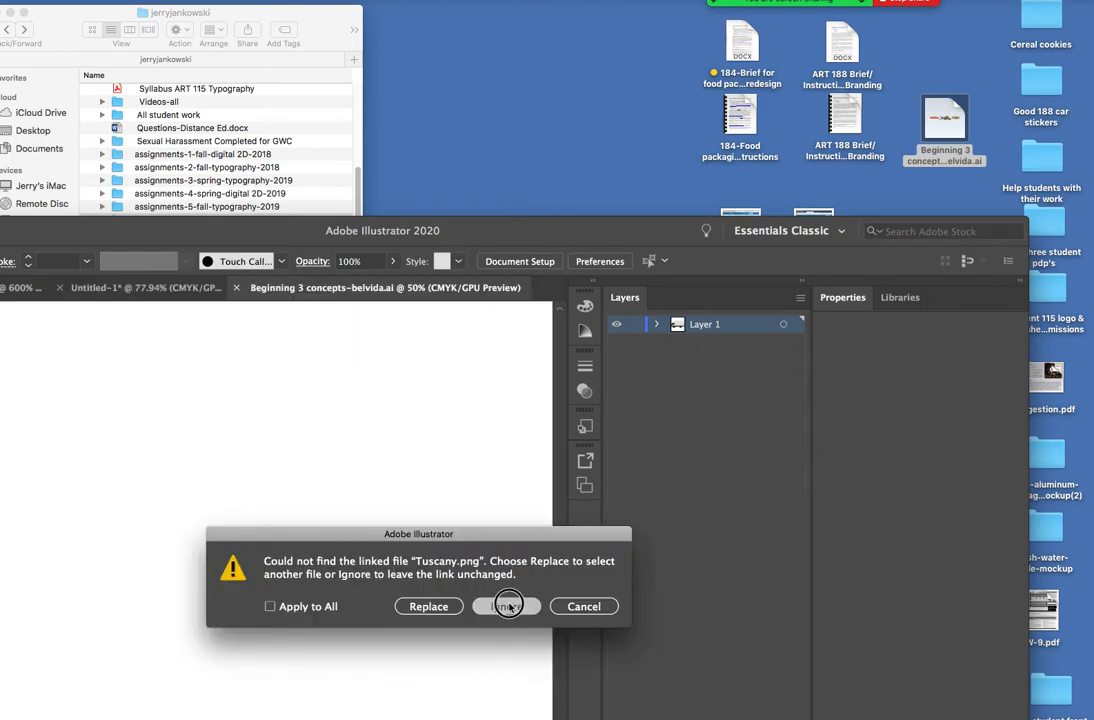
left_click(506, 606)
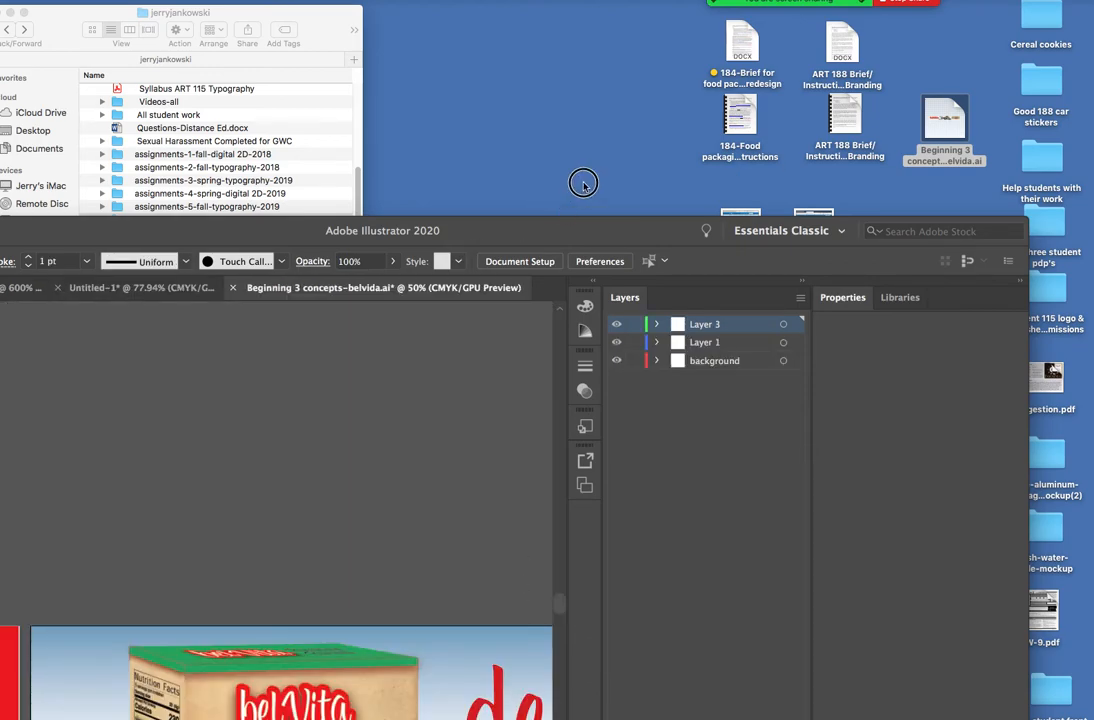
left_click_drag(584, 236, 742, 25)
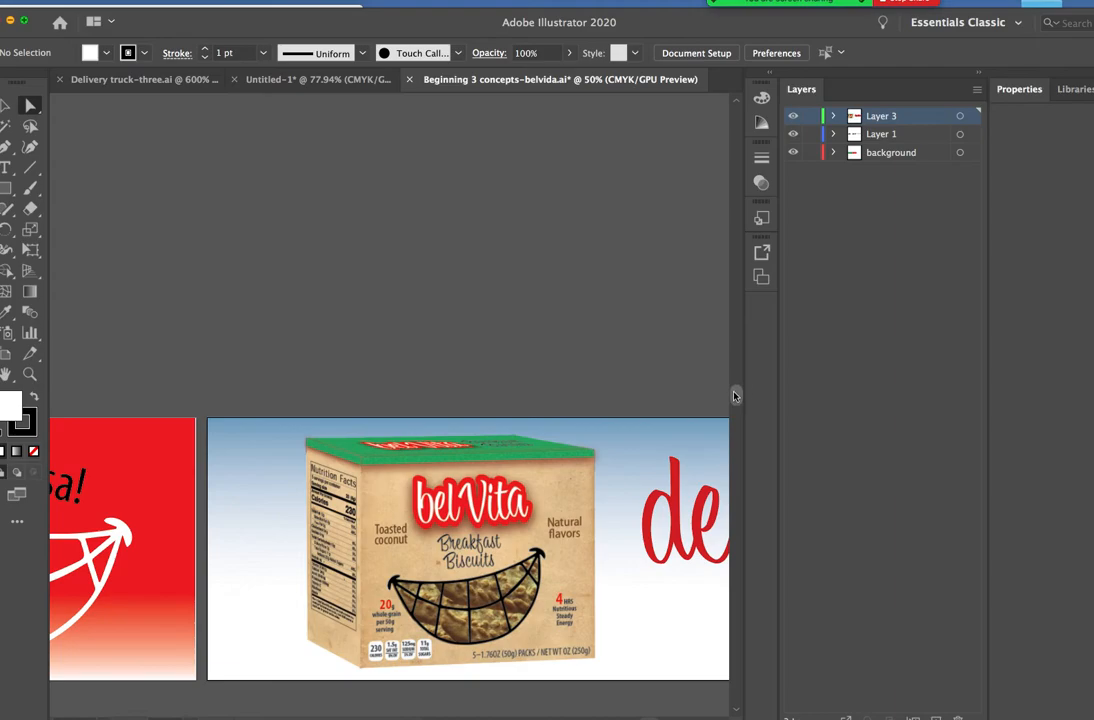
Look through the belVita banner concepts in the opened document, ending at the red "deliziosa!" banner
scroll(737, 403, "down", 5)
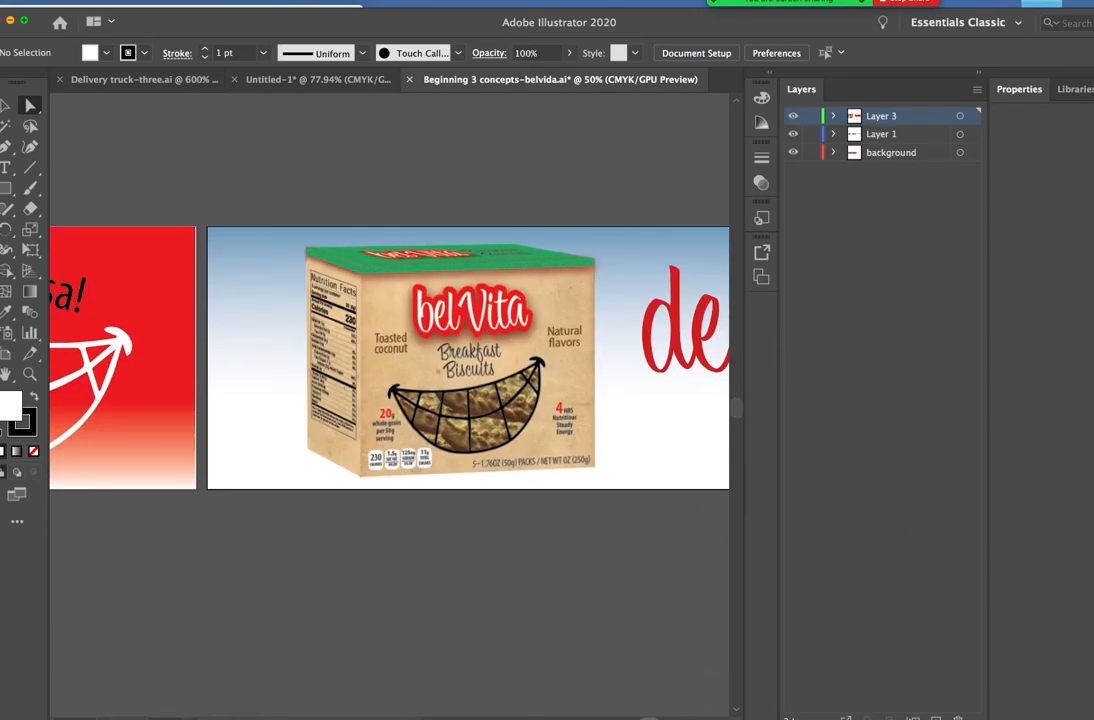
scroll(648, 716, "right", 10)
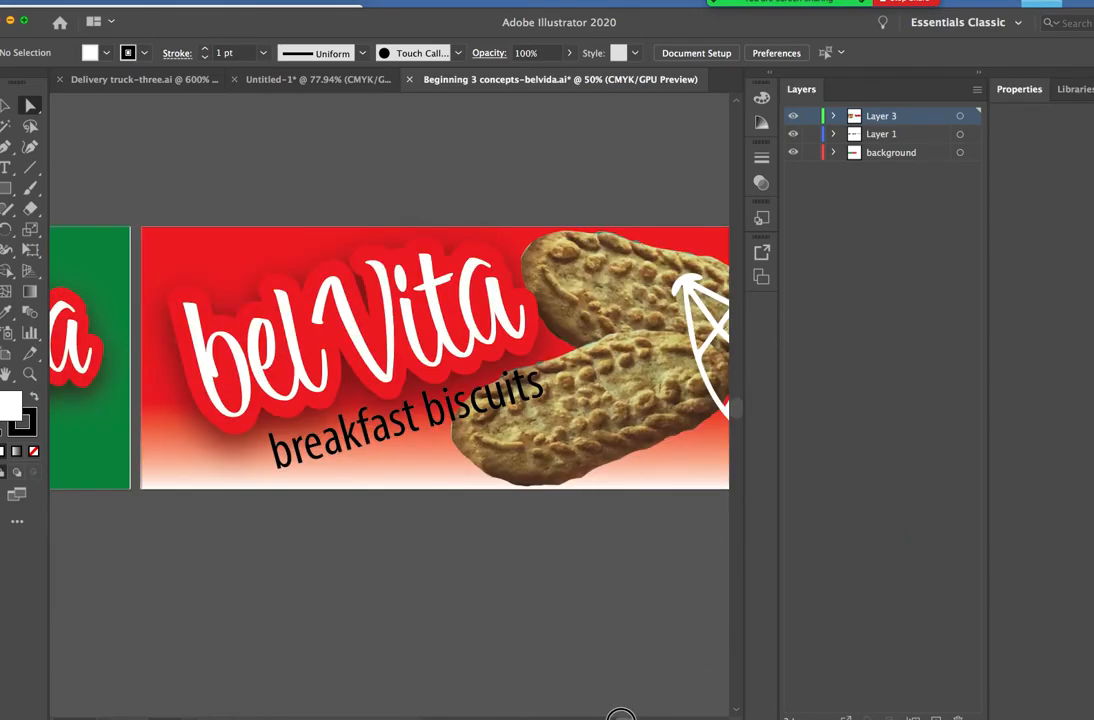
scroll(599, 716, "right", 10)
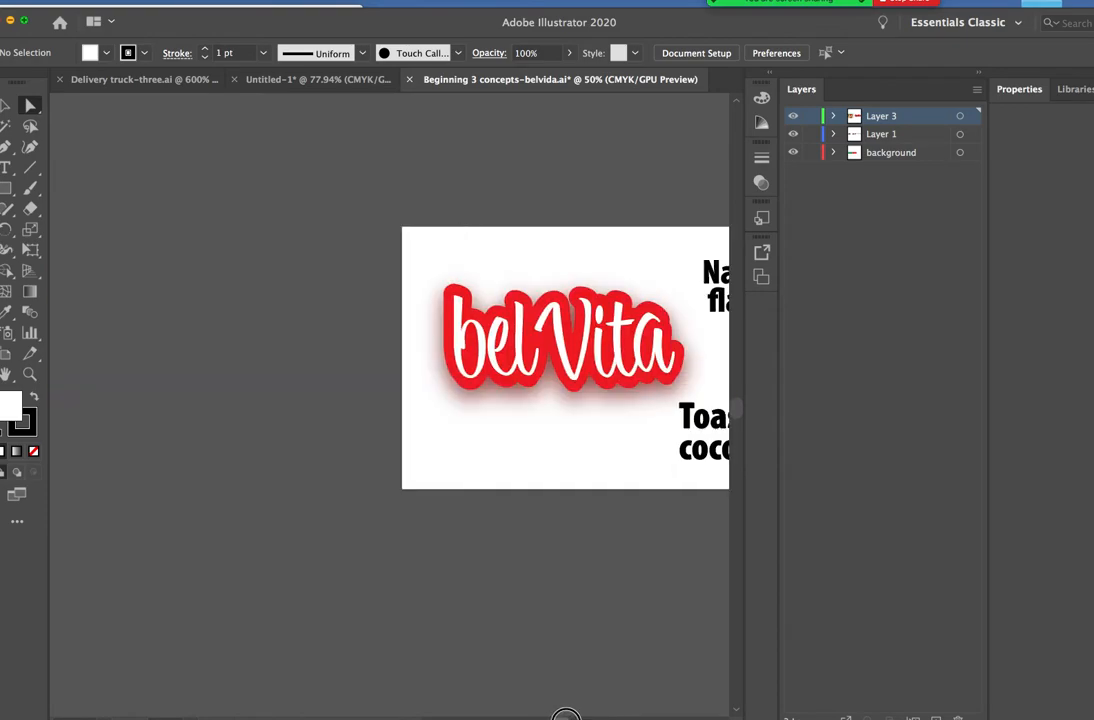
scroll(572, 714, "right", 4)
scroll(574, 715, "left", 3)
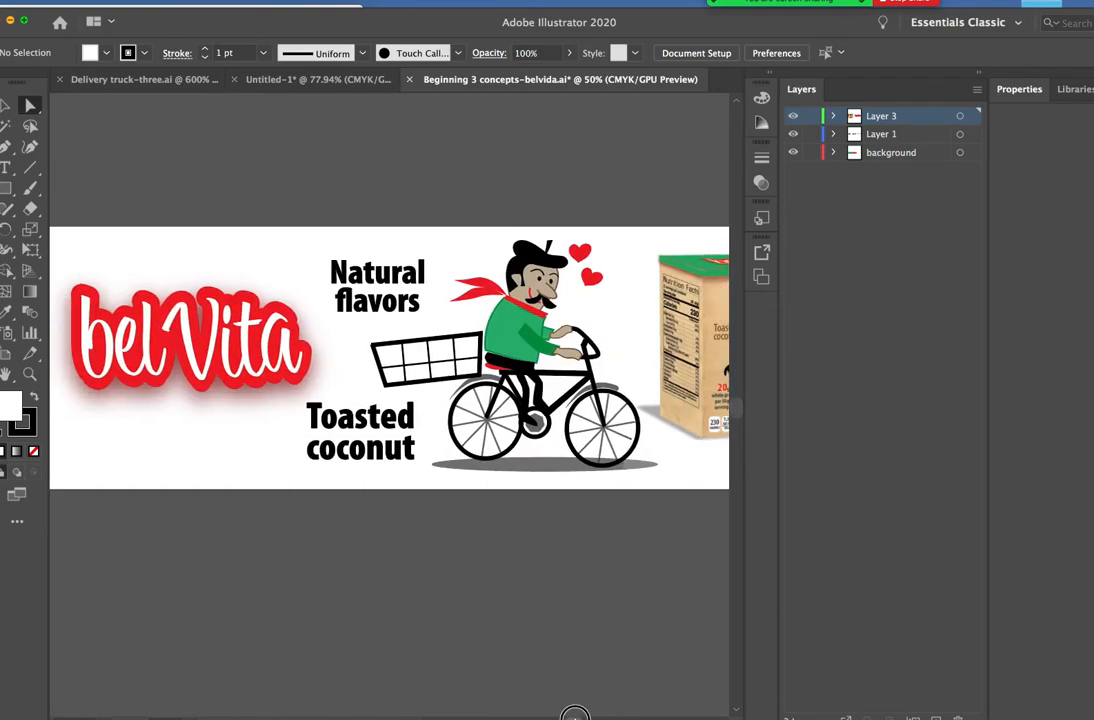
scroll(575, 714, "right", 10)
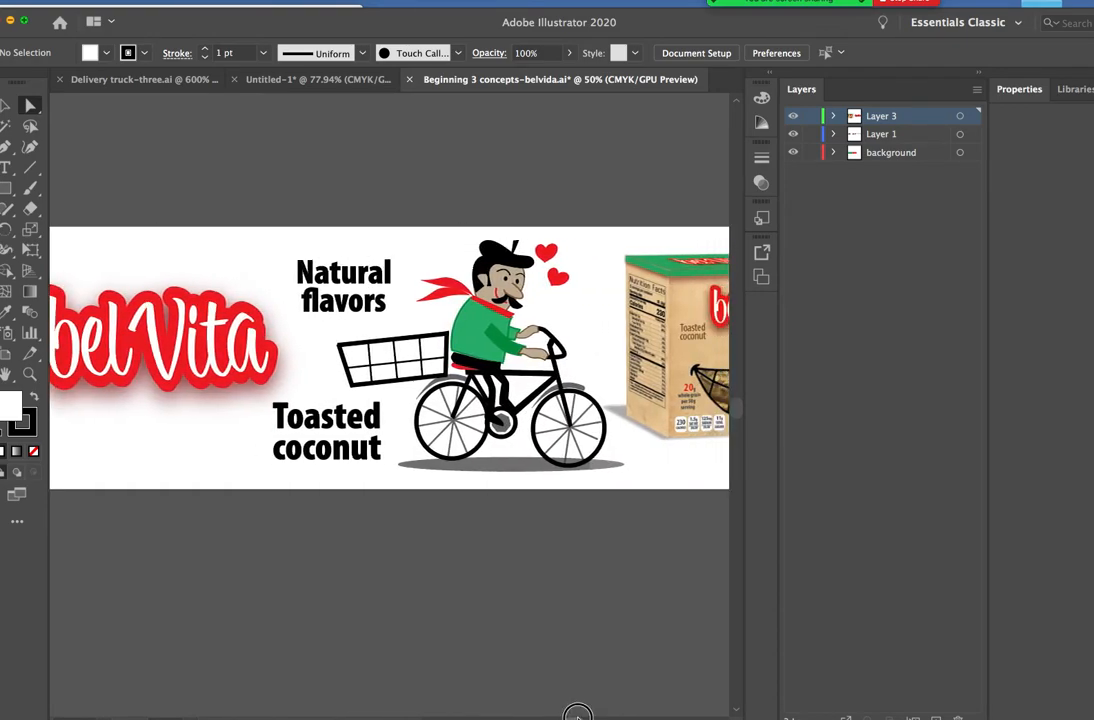
scroll(600, 712, "right", 10)
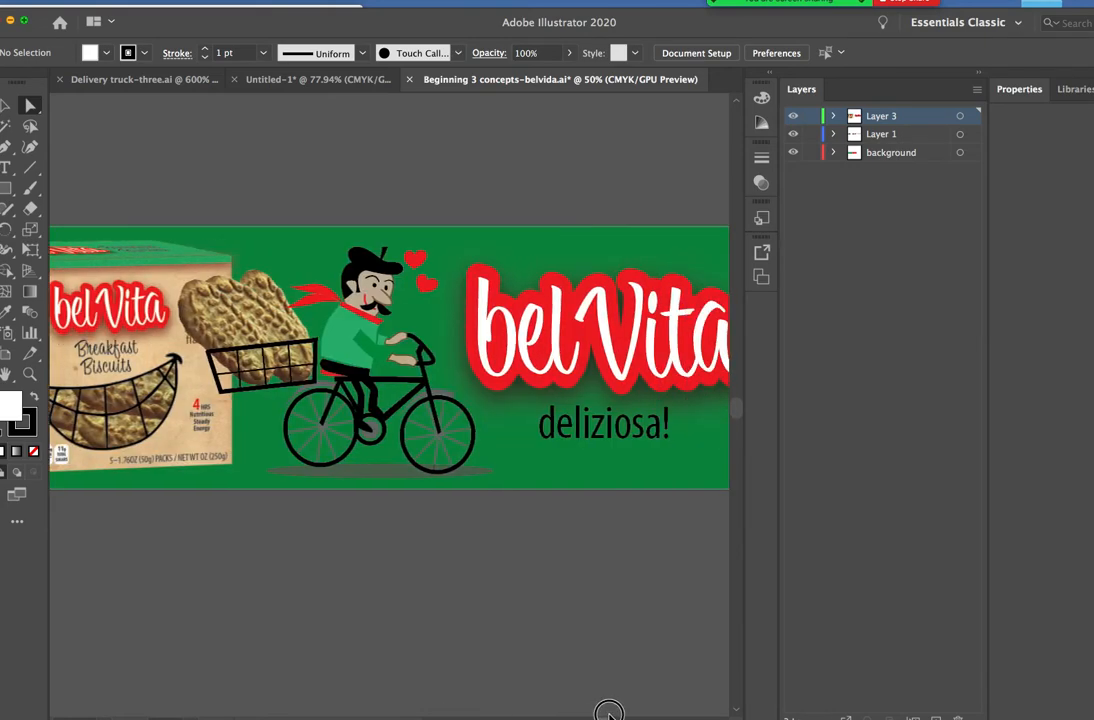
scroll(630, 711, "right", 3)
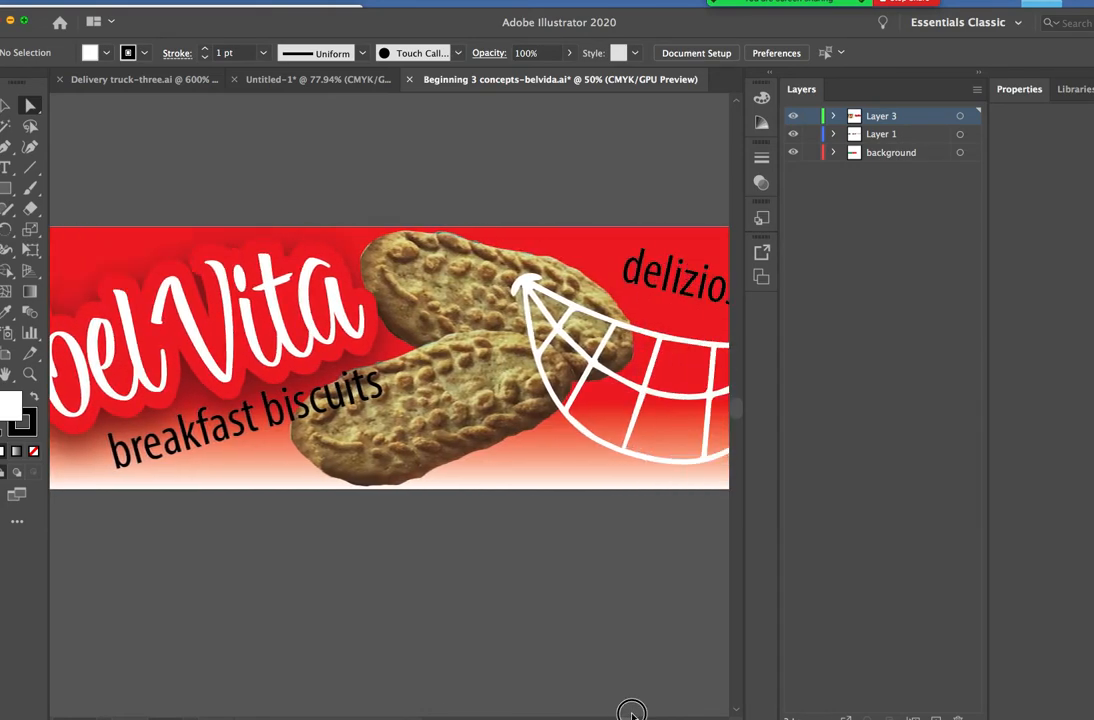
Copy the complete red belVita banner artwork into the truck document, reduced to about the cargo box's width and placed above the truck
left_click(8, 106)
left_click_drag(92, 178, 681, 554)
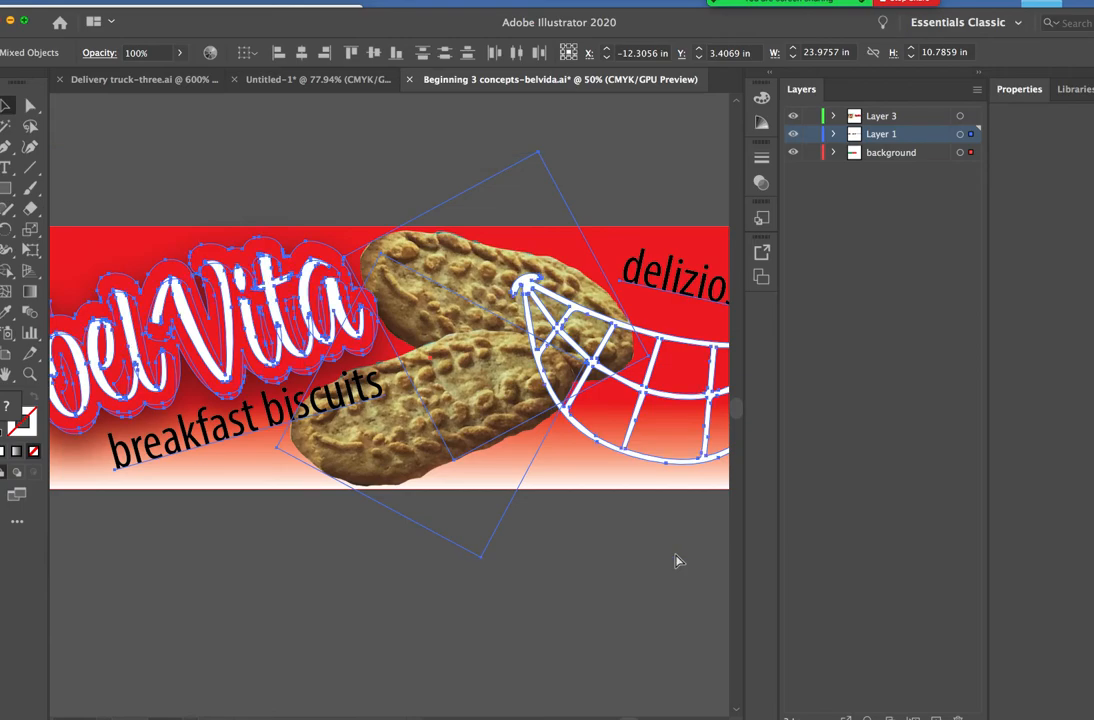
left_click(579, 342)
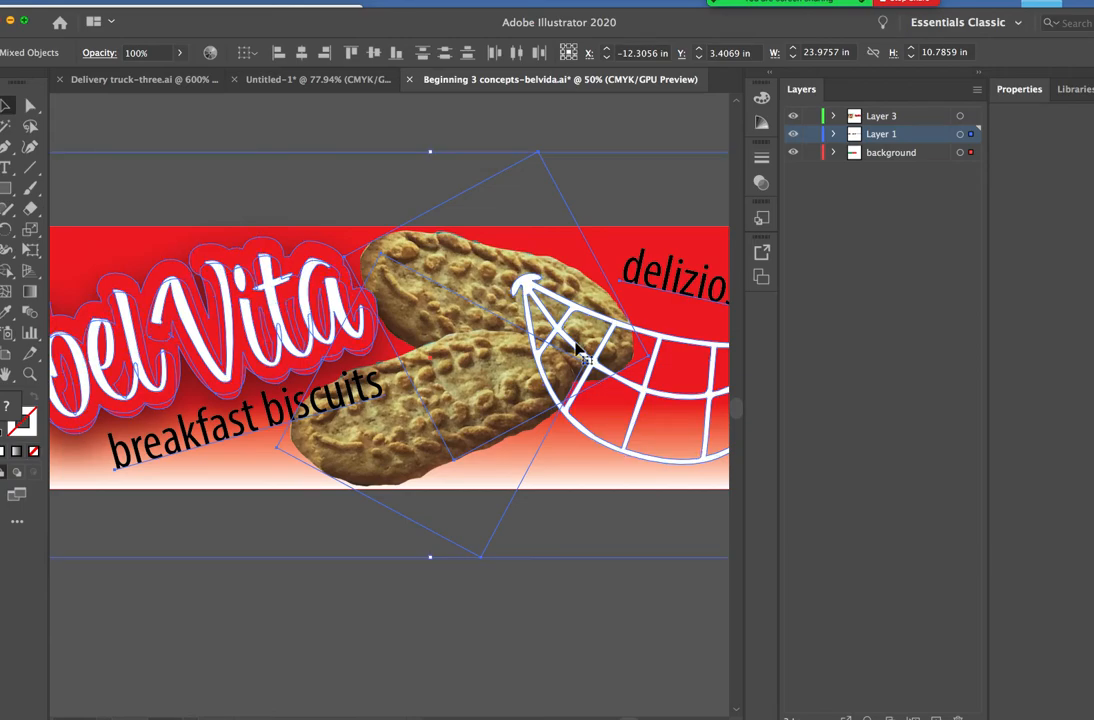
left_click(290, 82)
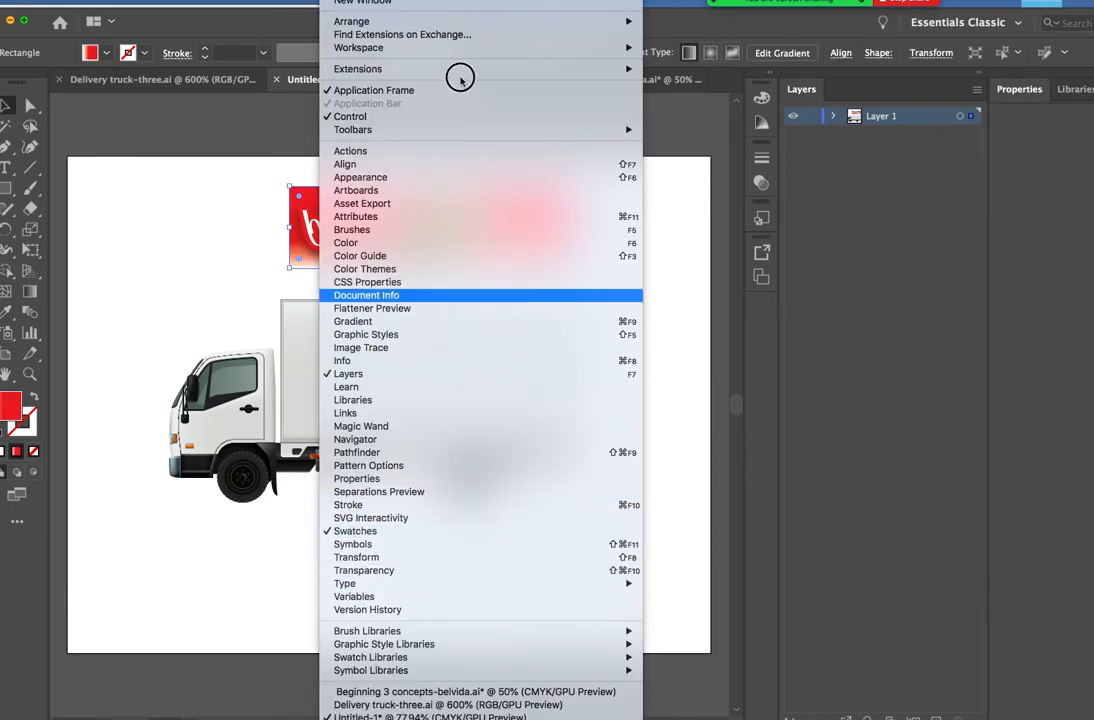
Place the floating Swatches panel beside the artboard and clear the selection on the artwork
left_click(234, 172)
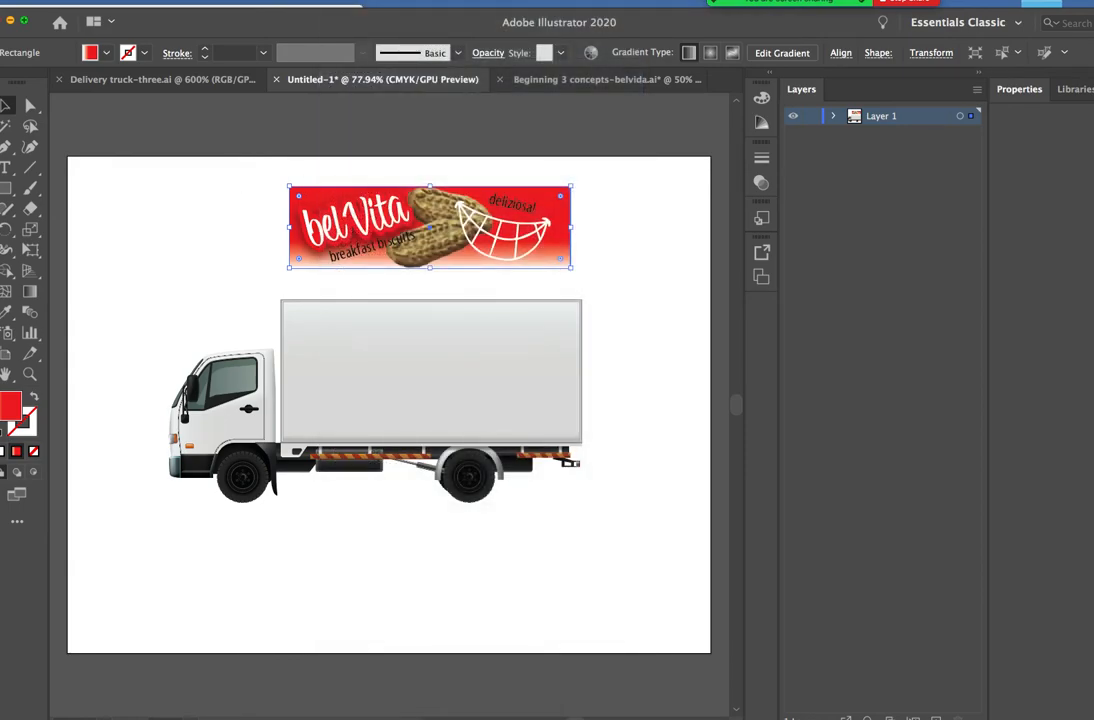
left_click_drag(1015, 425, 820, 325)
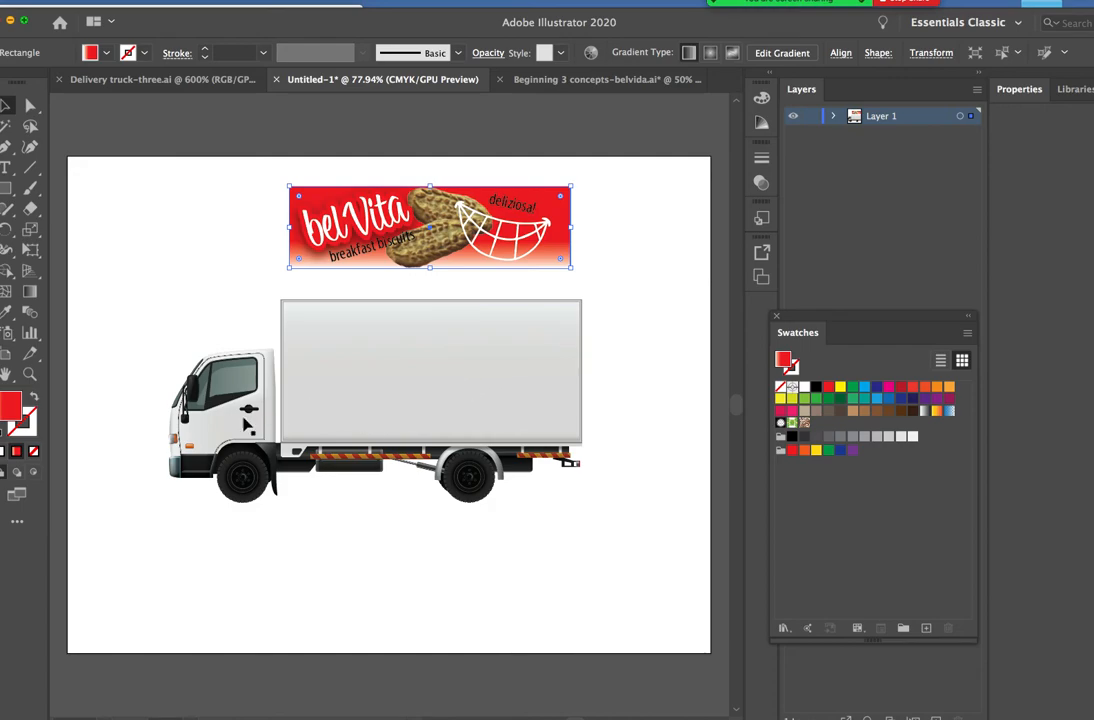
left_click(244, 420)
left_click(145, 258)
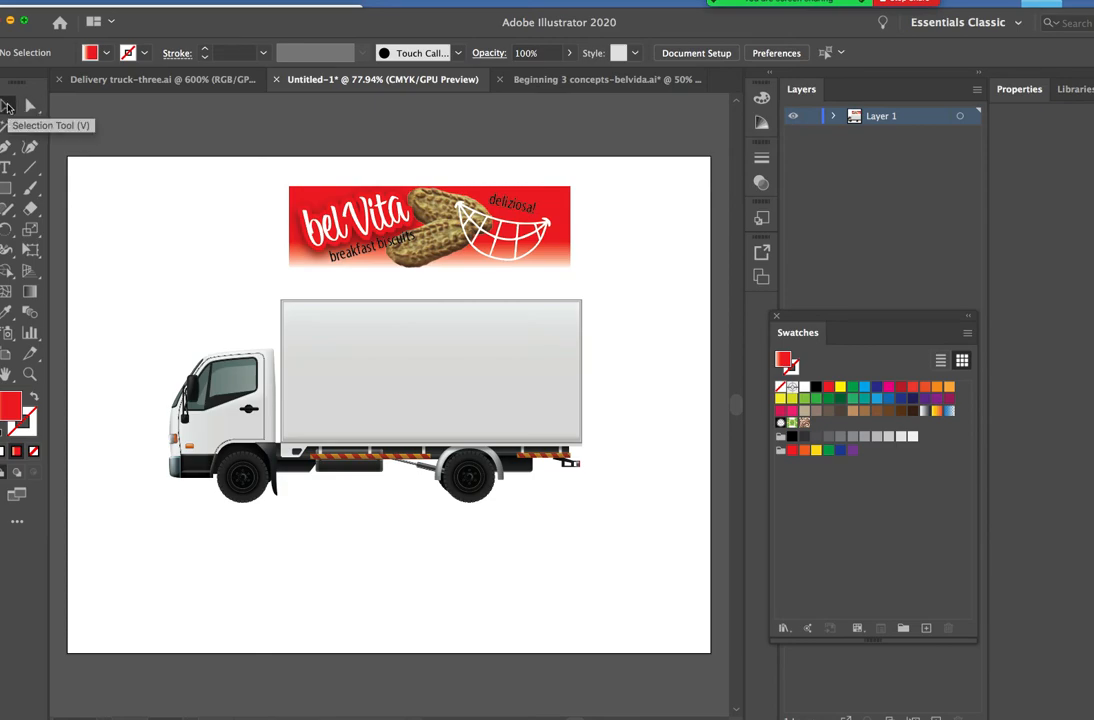
Select the whole truck, ungroup it twice into its separate parts, and deselect everything
left_click_drag(164, 307, 540, 532)
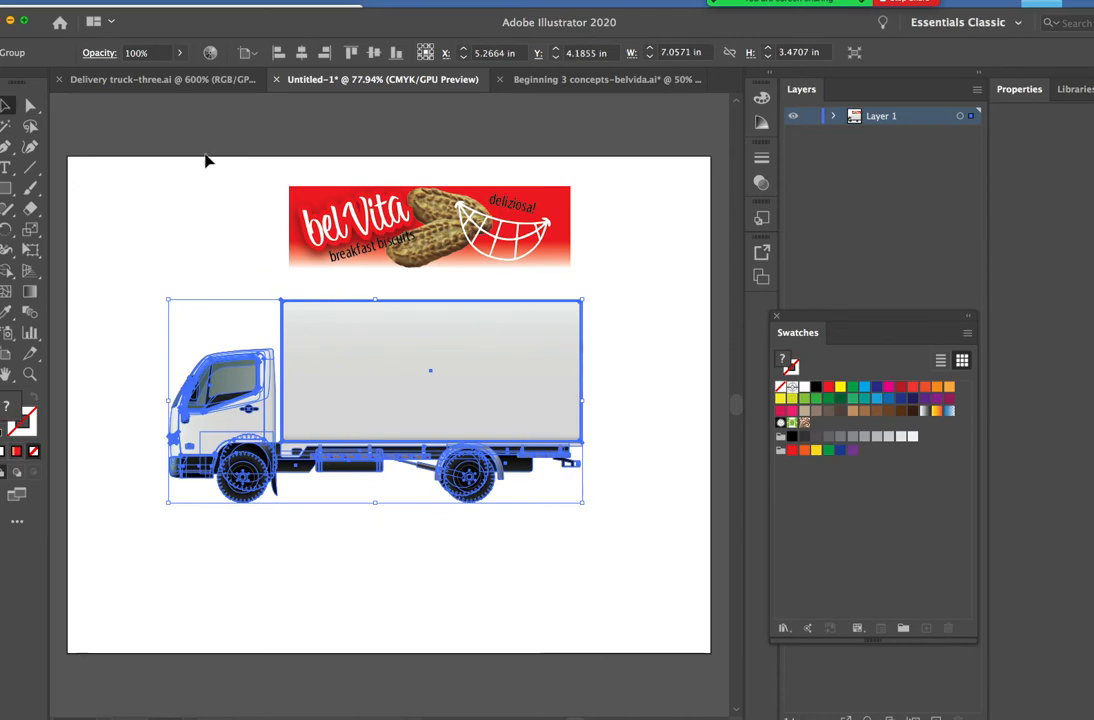
left_click(155, 1)
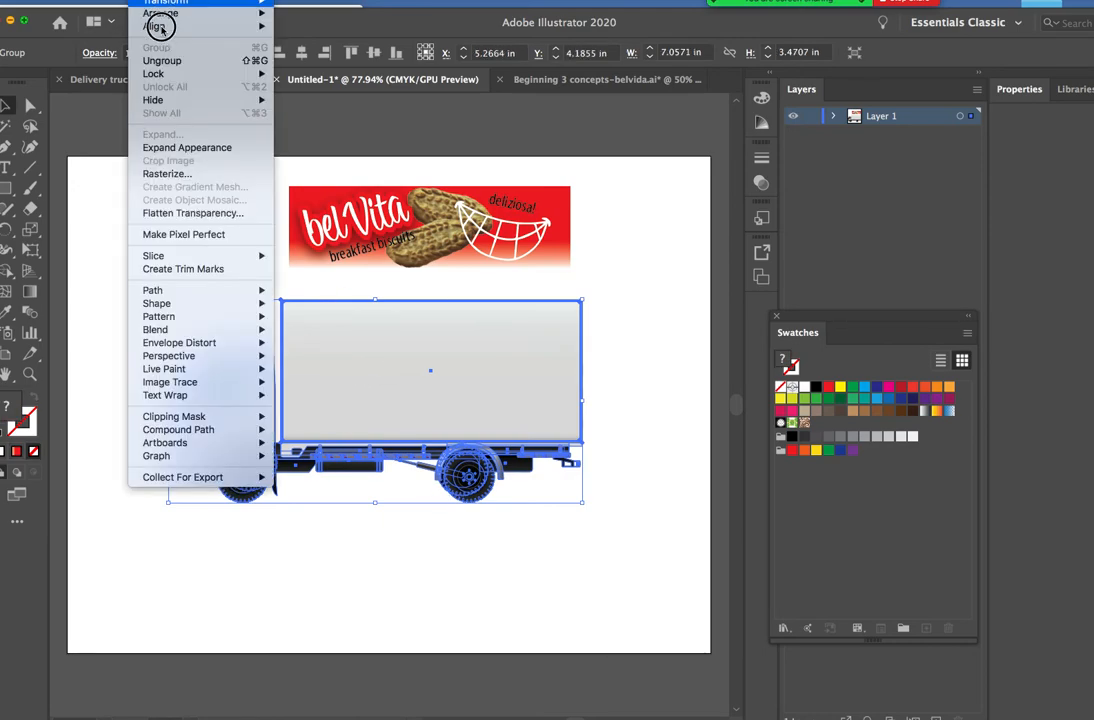
left_click(156, 60)
left_click(144, 307)
left_click_drag(110, 361, 337, 460)
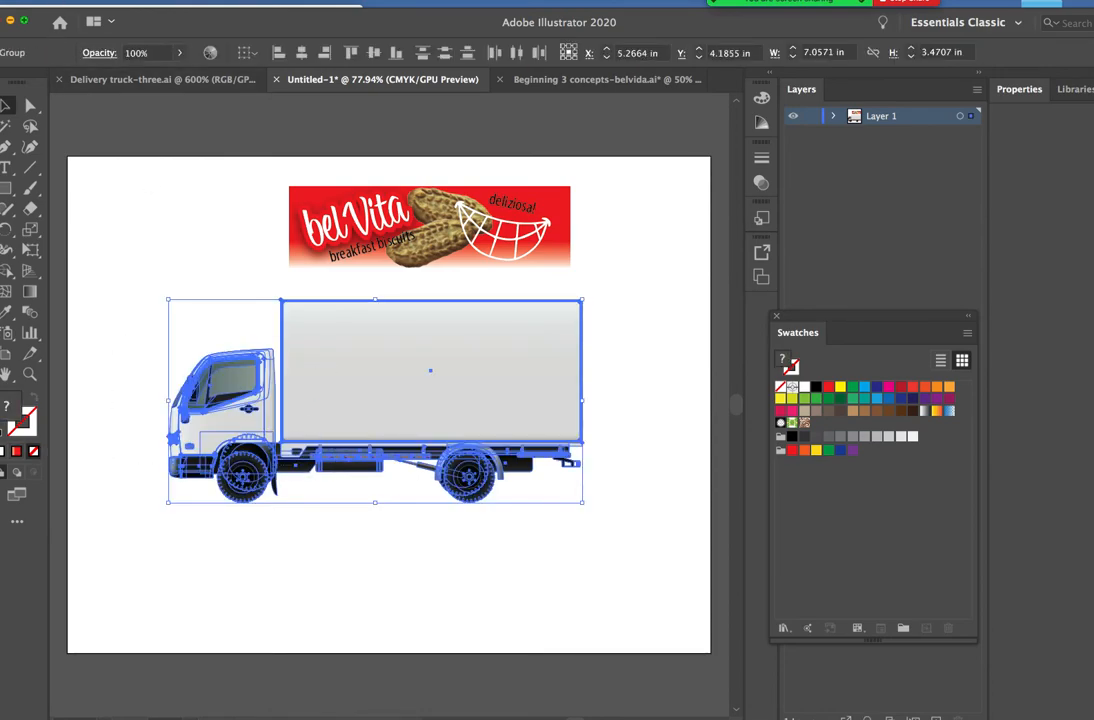
left_click(150, 1)
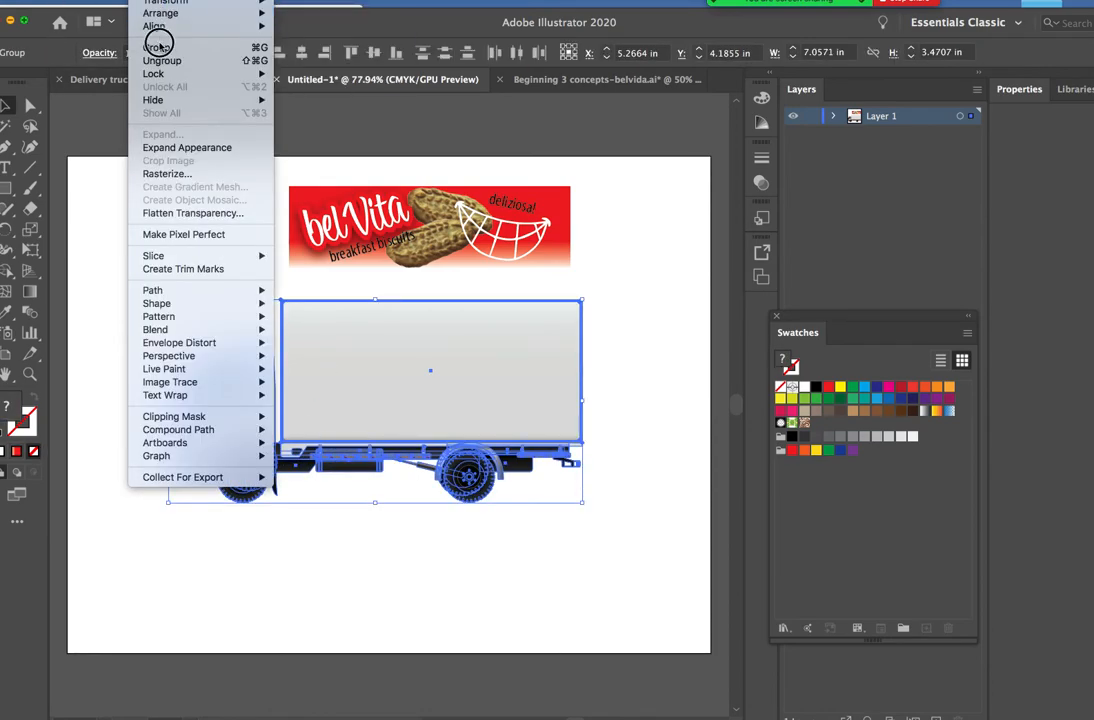
left_click(161, 60)
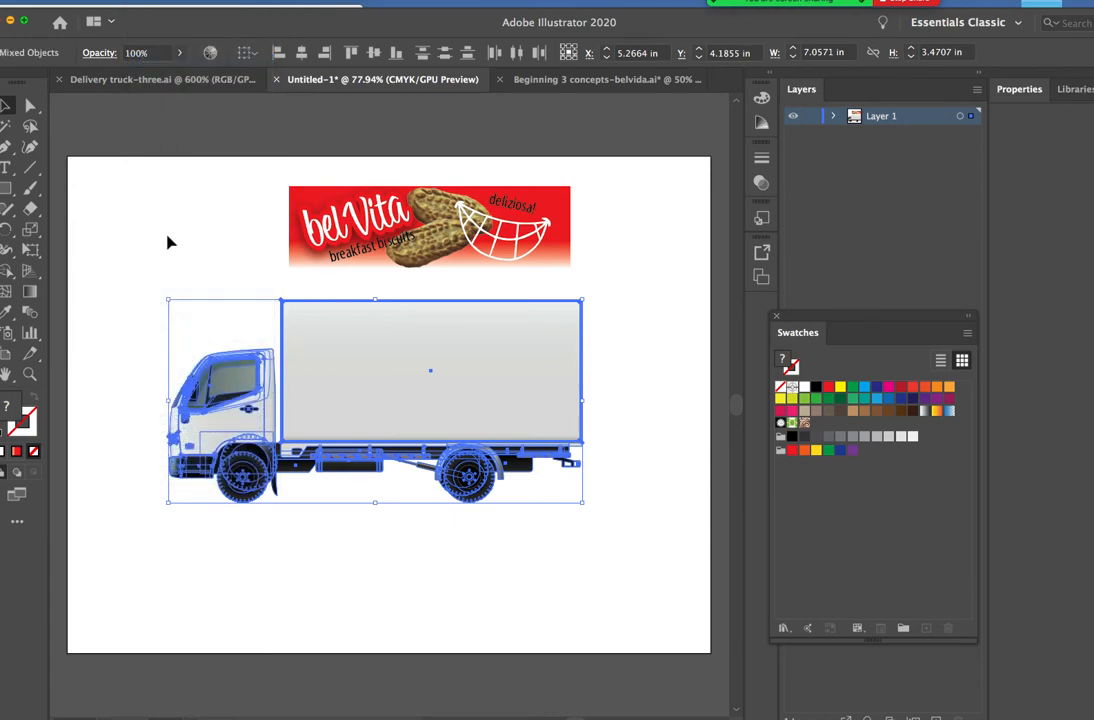
left_click(178, 236)
Select only the truck's cab body, fill it with bright red (R 249, G 8, B 8), and deselect it
left_click(310, 359)
left_click(240, 425)
left_click(162, 236)
left_click(190, 358)
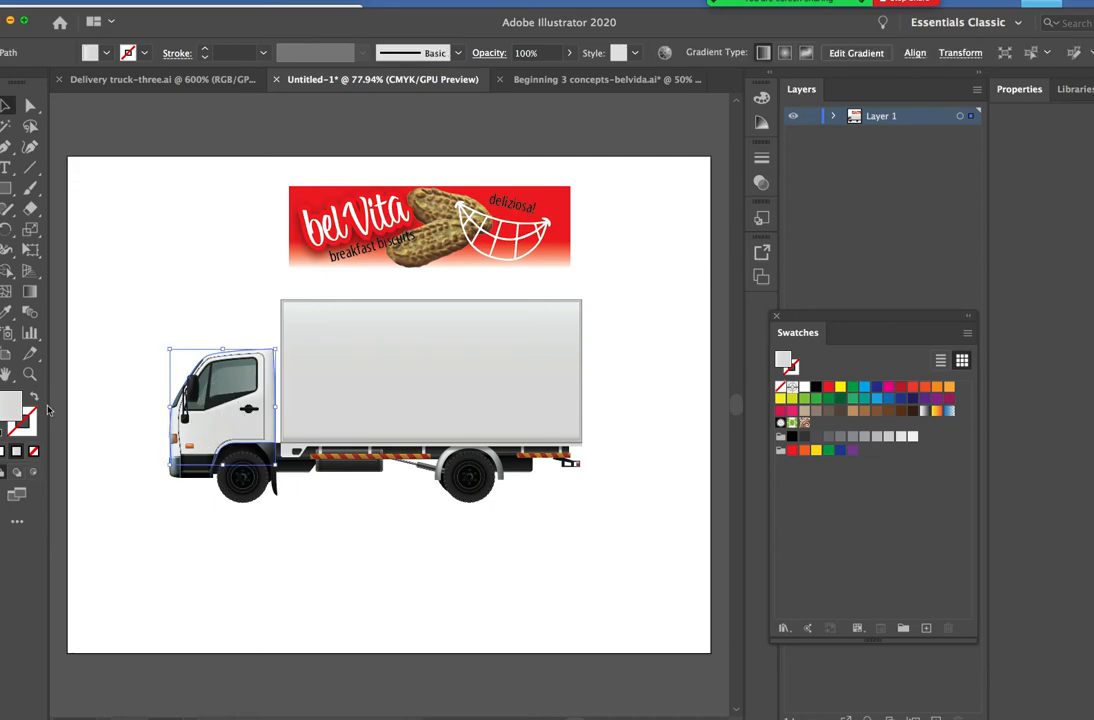
double_click(14, 406)
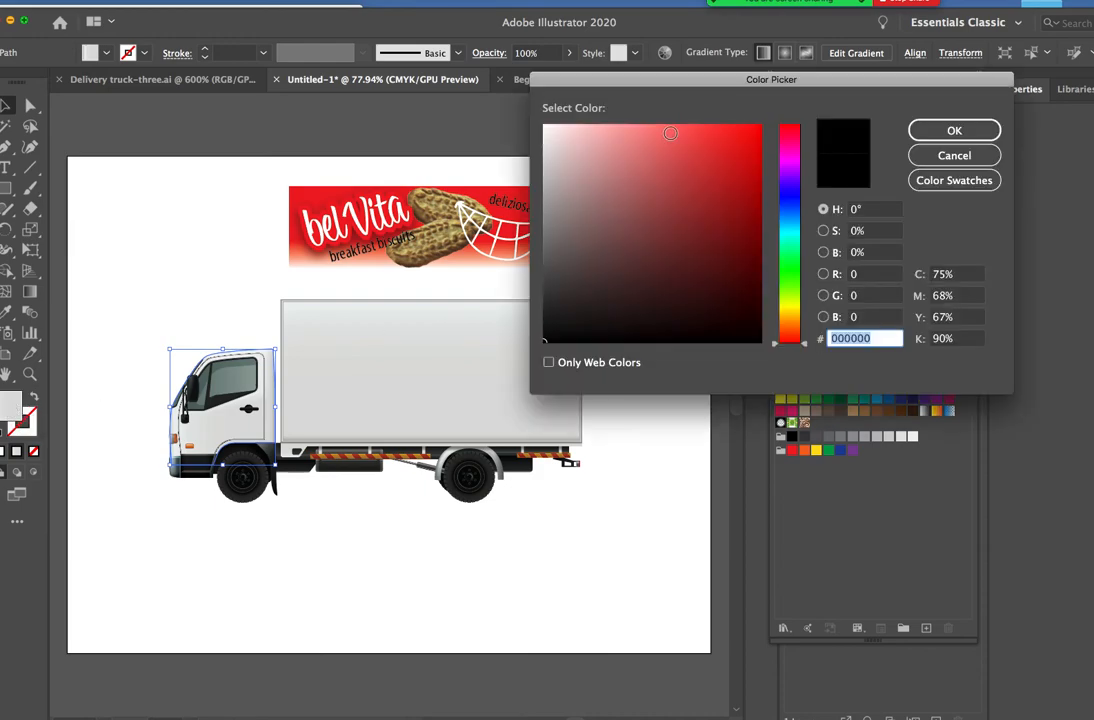
left_click(755, 128)
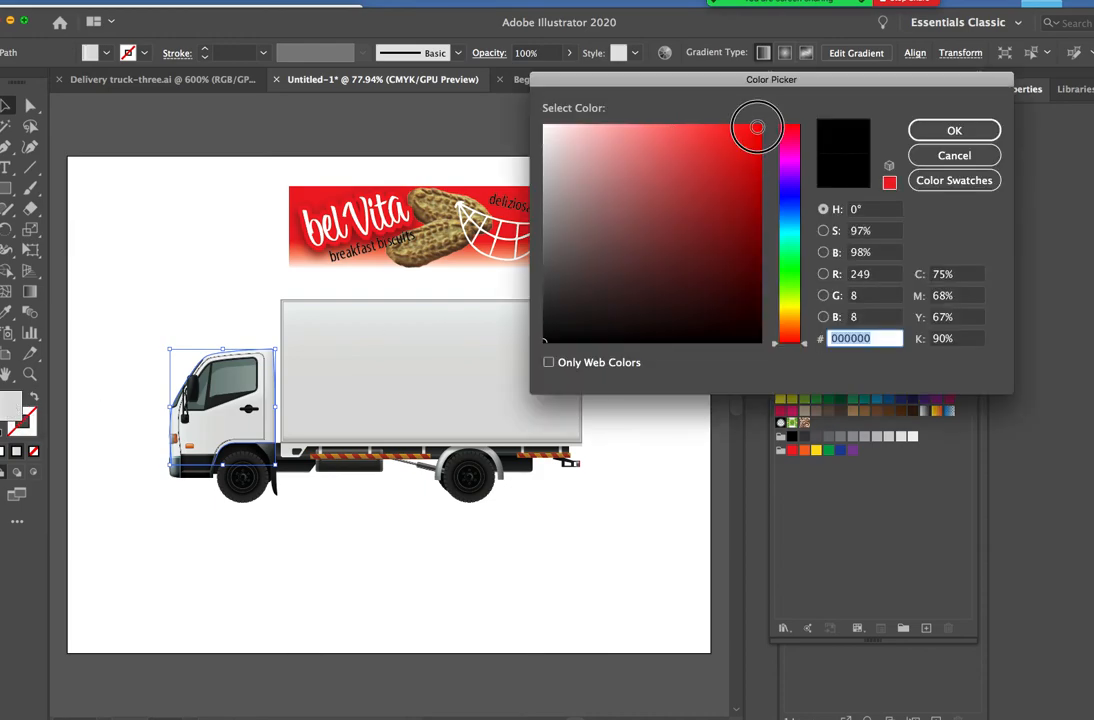
left_click(981, 132)
left_click(159, 298)
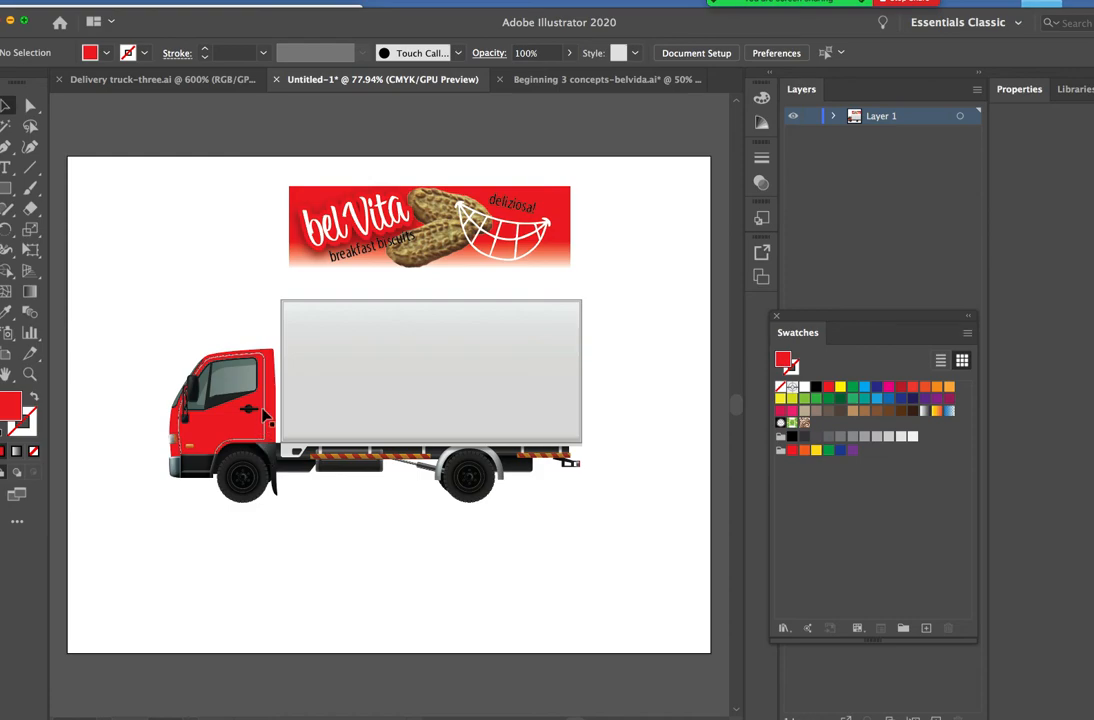
Apply the red-to-white gradient from the banner's background rectangle to the truck's cargo box as its fill
left_click(418, 346)
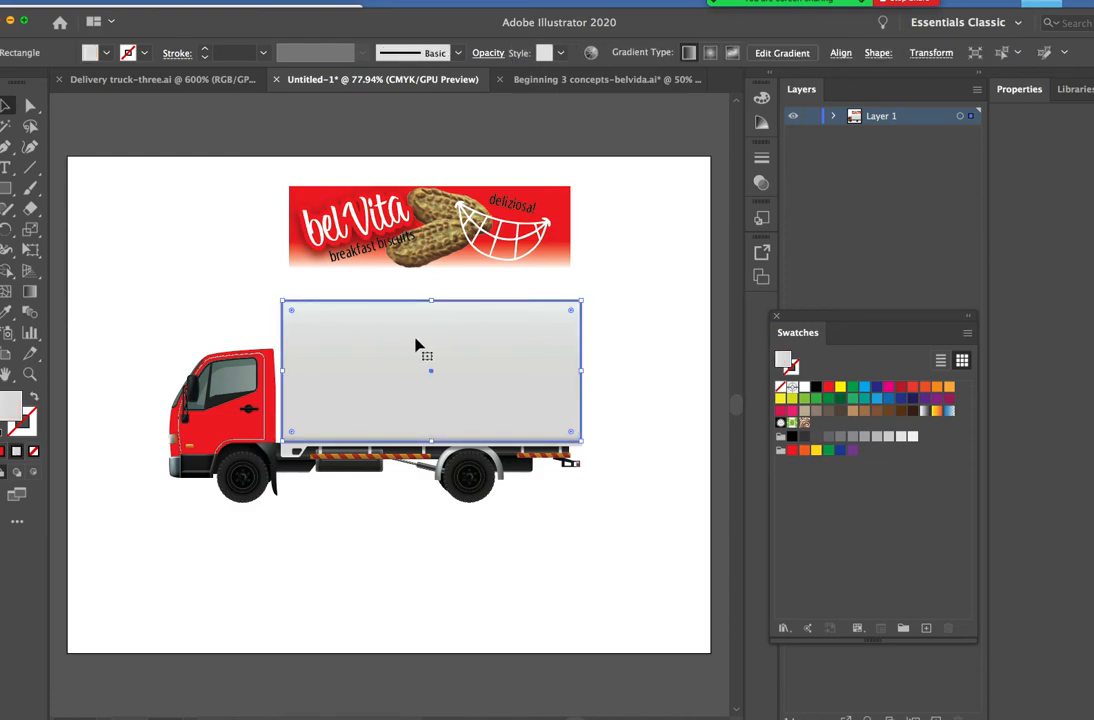
left_click(565, 196)
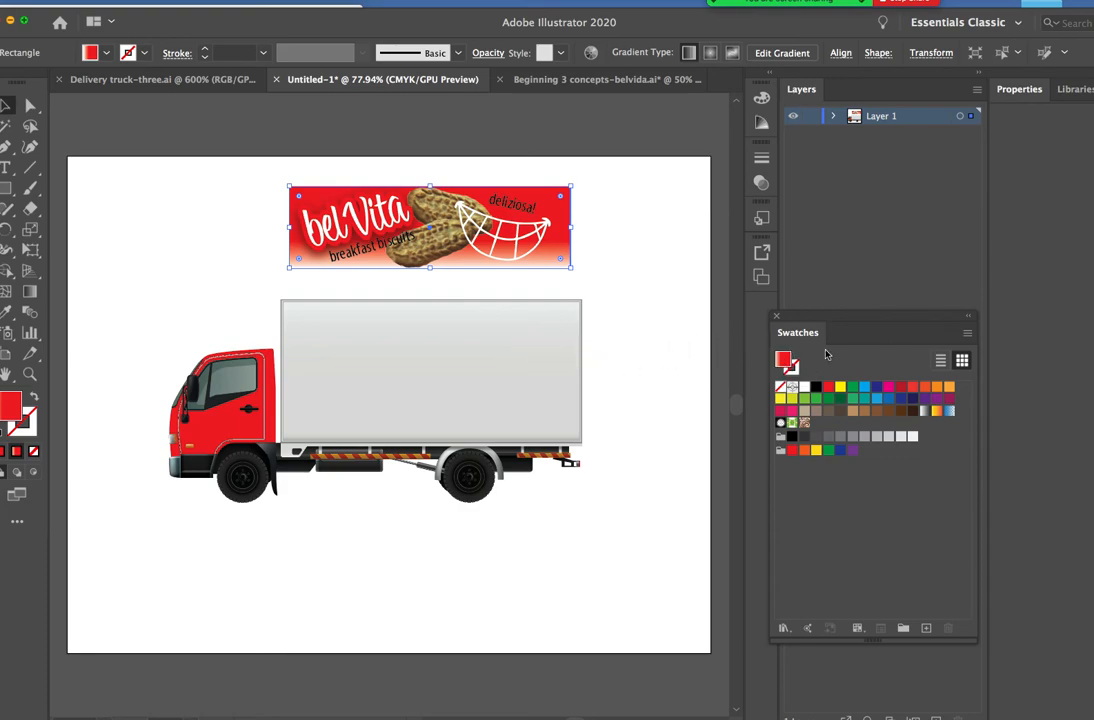
left_click_drag(772, 370, 497, 362)
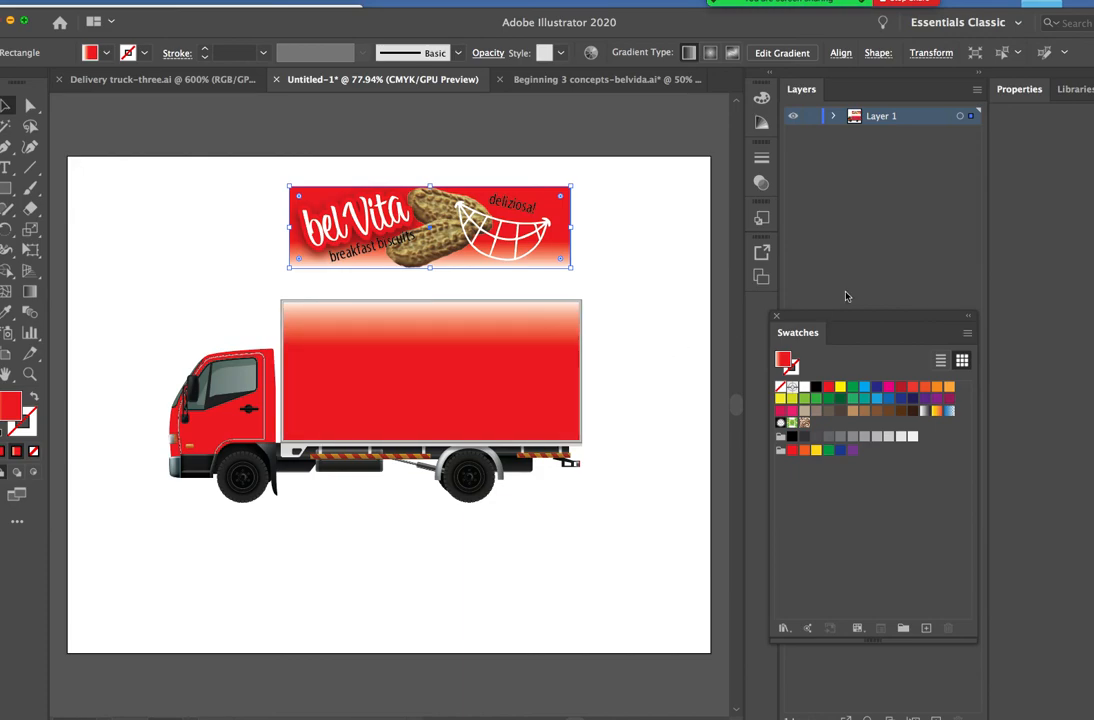
Show the Gradient panel for the banner's background fill and arrange it with the Swatches panel beside the artboard
left_click_drag(830, 327, 866, 241)
left_click(345, 2)
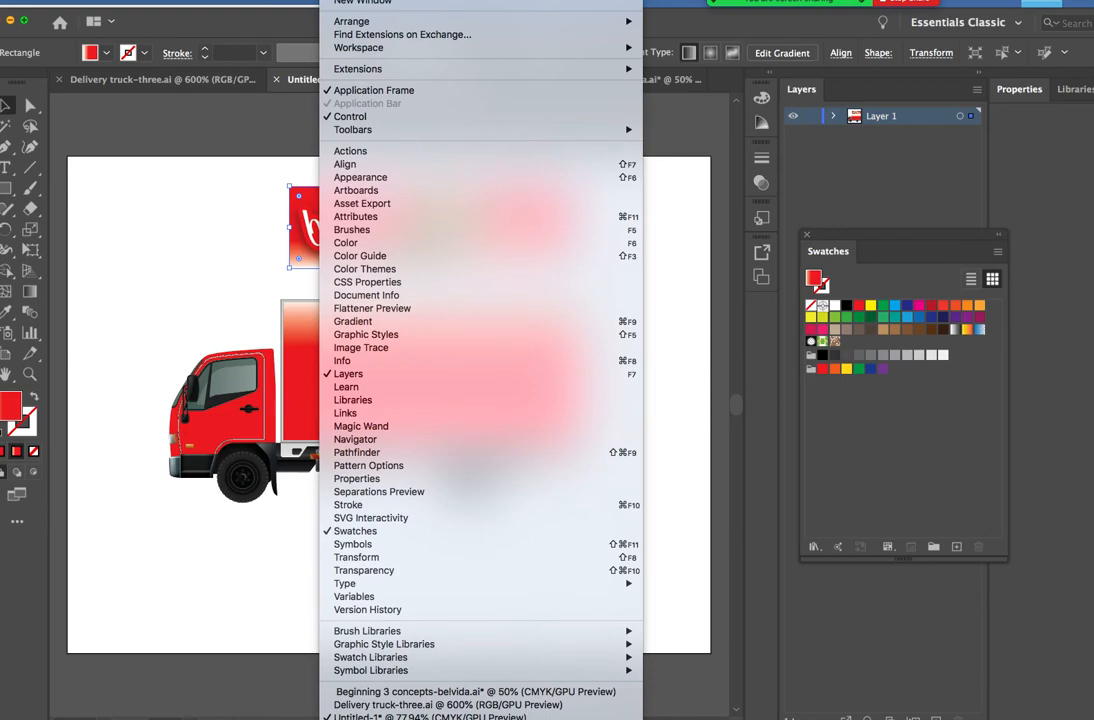
left_click(360, 321)
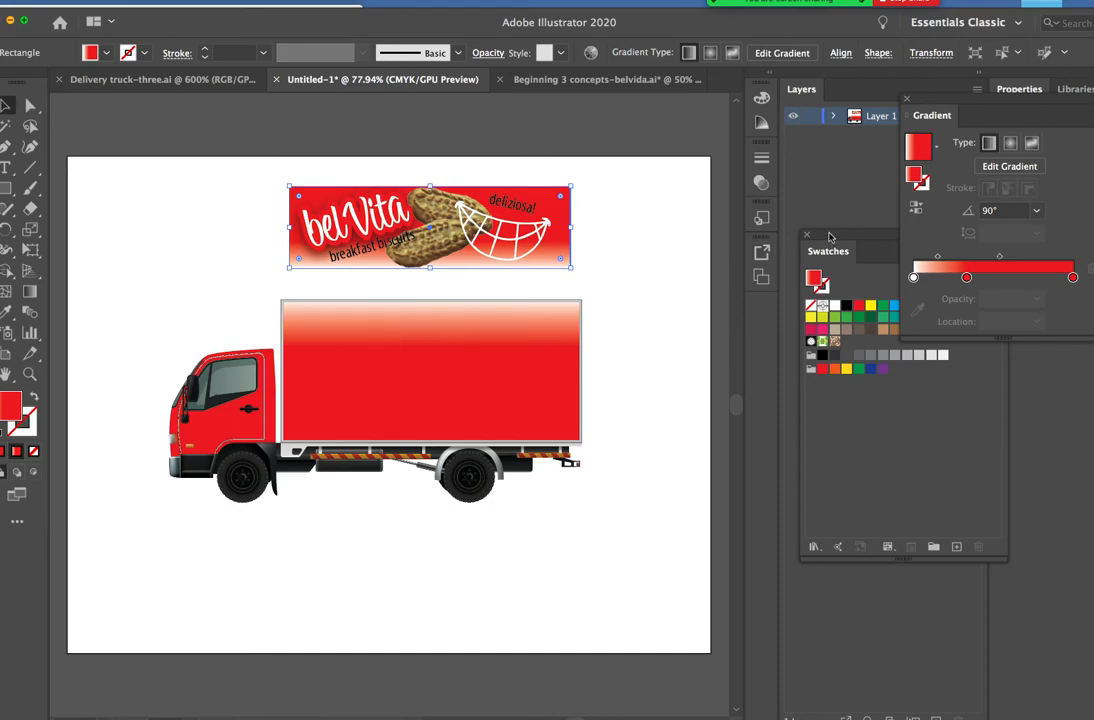
left_click_drag(926, 103, 663, 316)
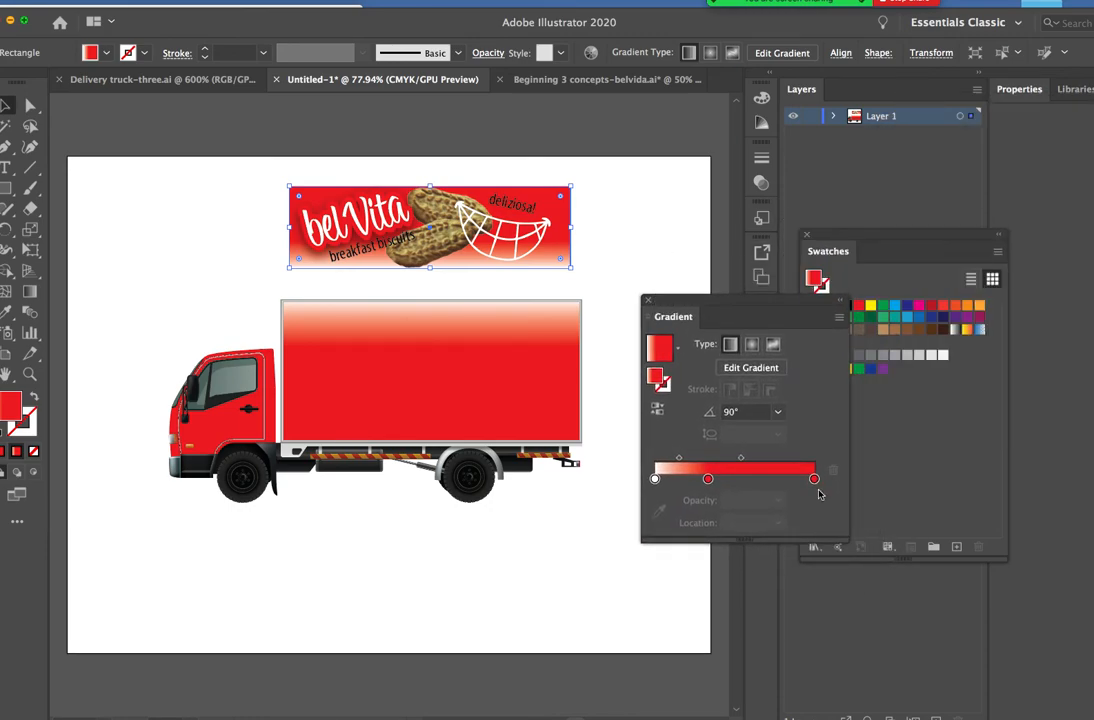
Set the cargo box's gradient angle to 90° so the white fades in along its lower edge, and move the Gradient panel off the artboard
left_click(666, 387)
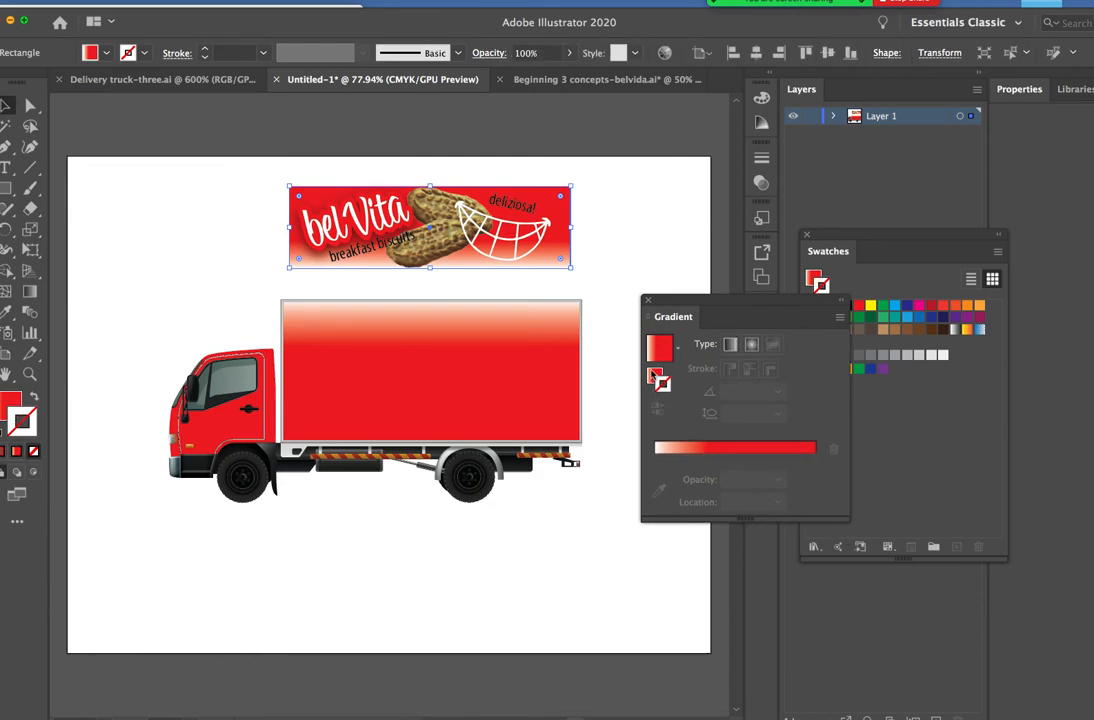
left_click(655, 376)
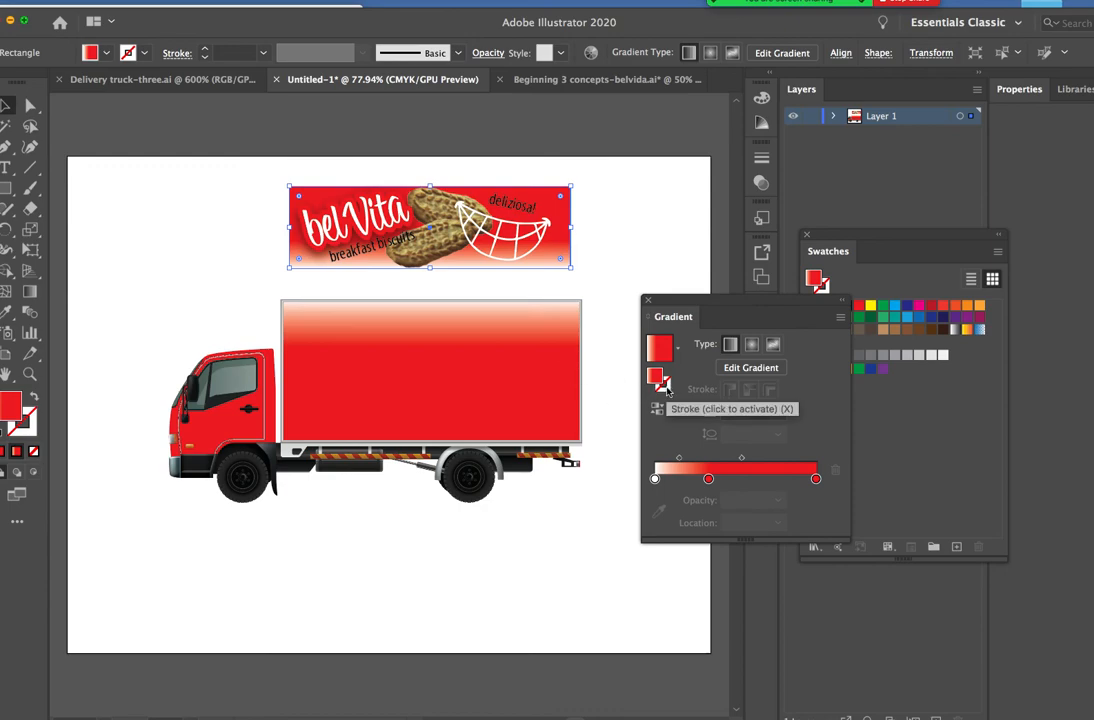
left_click(501, 350)
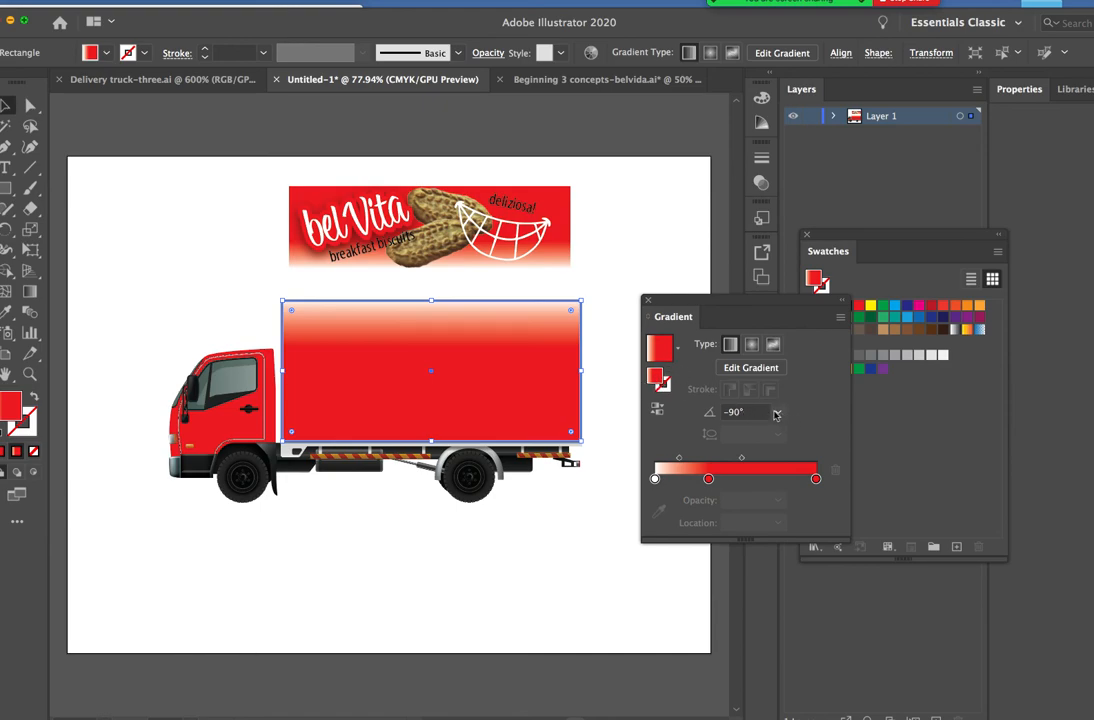
left_click(777, 412)
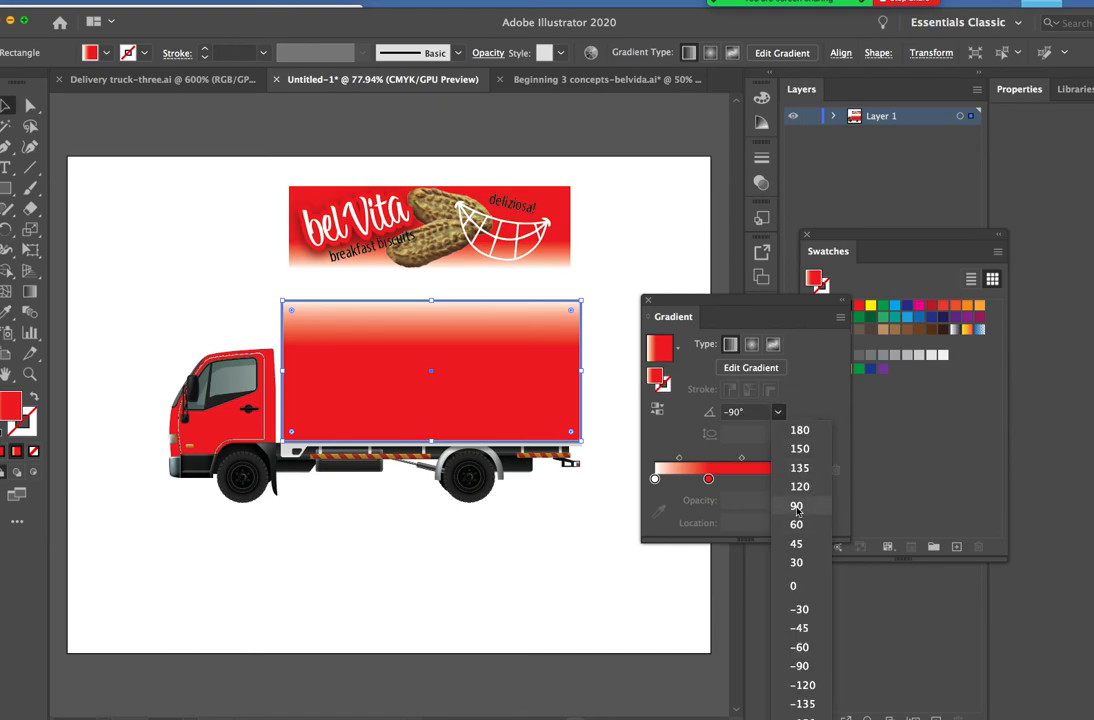
left_click(797, 508)
left_click(600, 225)
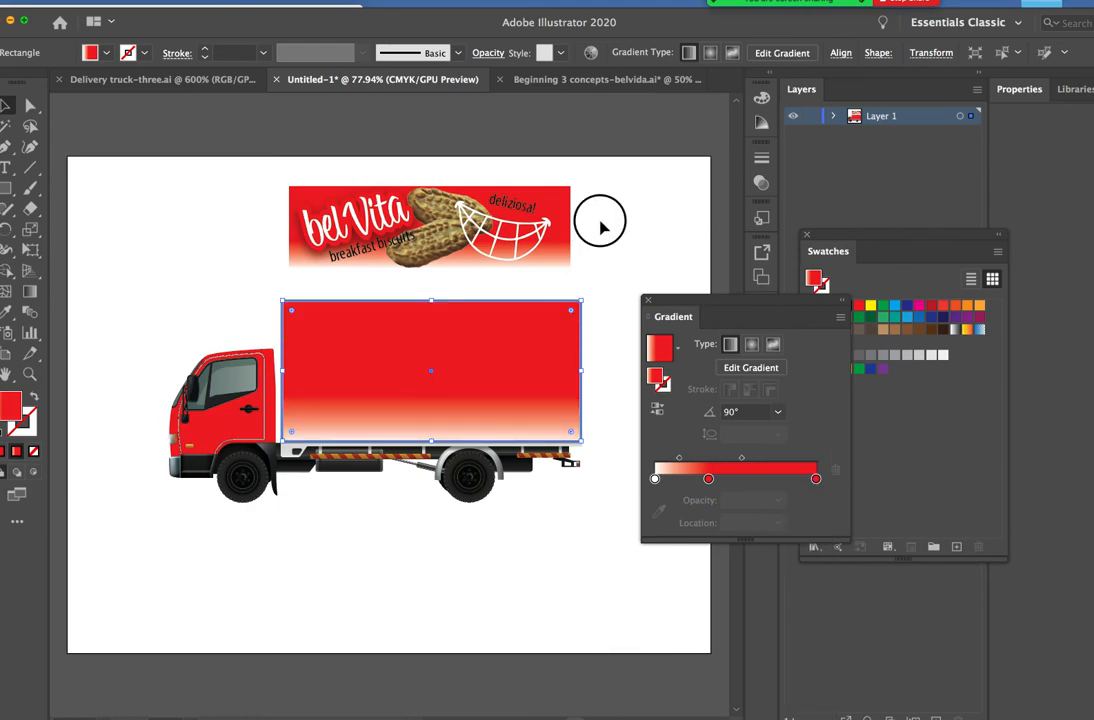
left_click_drag(680, 297, 808, 327)
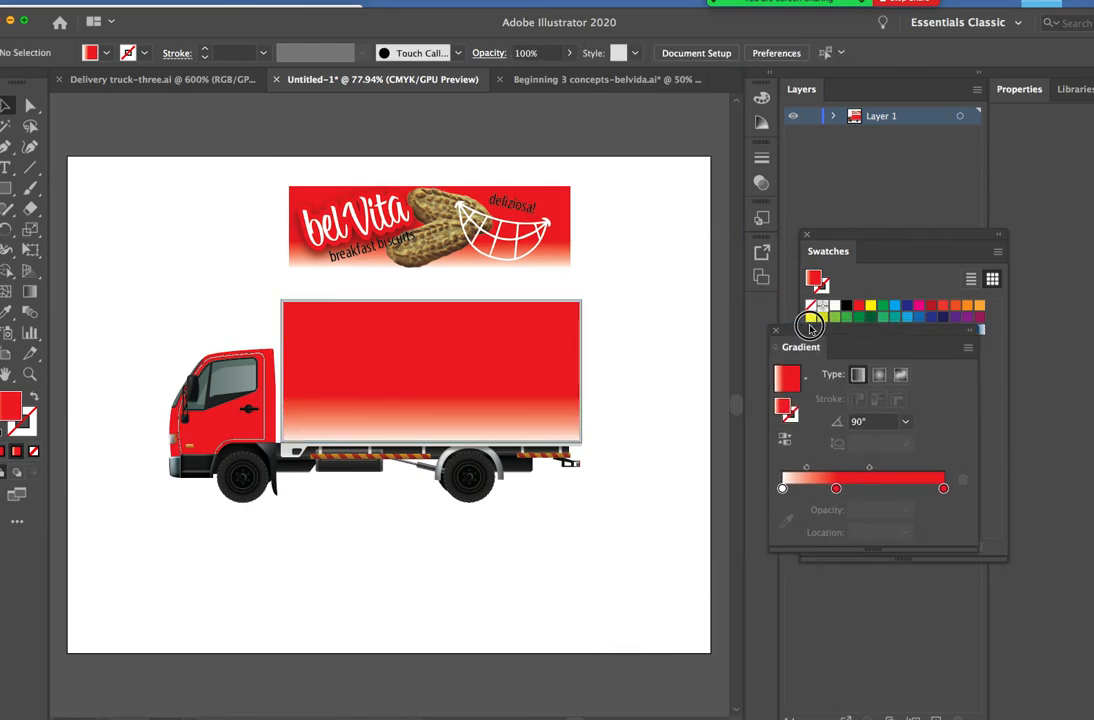
Move the white smile graphic from the banner onto the truck's cargo box and enlarge it to about half the box's width
left_click_drag(500, 222, 612, 310)
left_click_drag(547, 339, 498, 367)
left_click(628, 364)
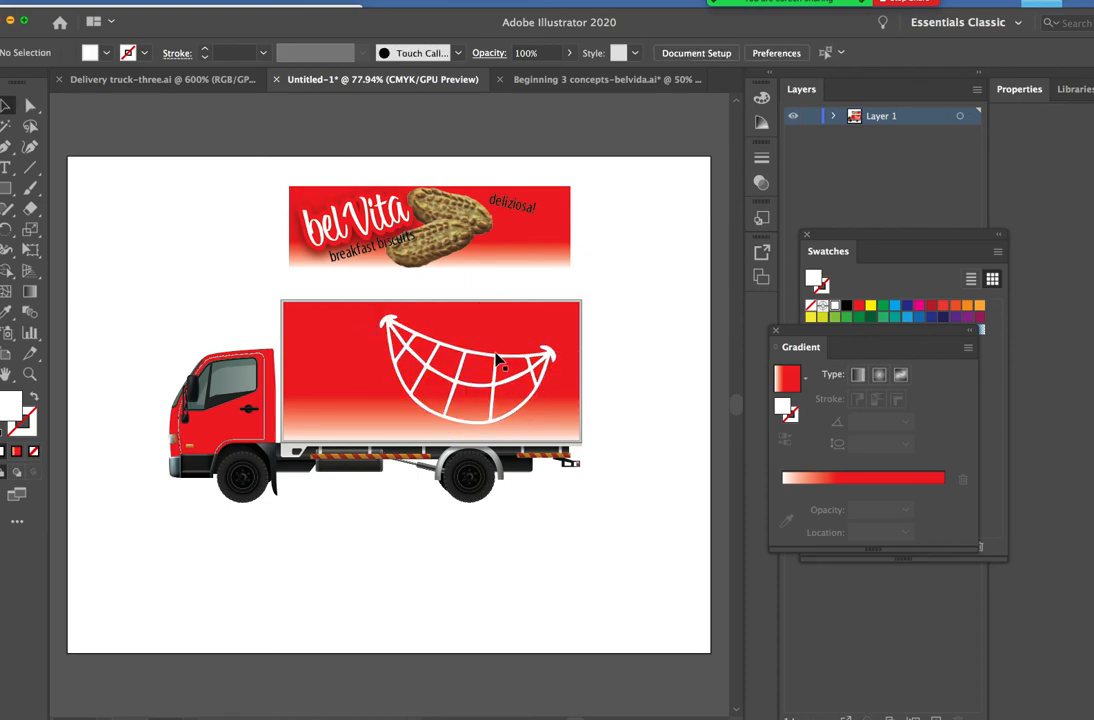
left_click(548, 356)
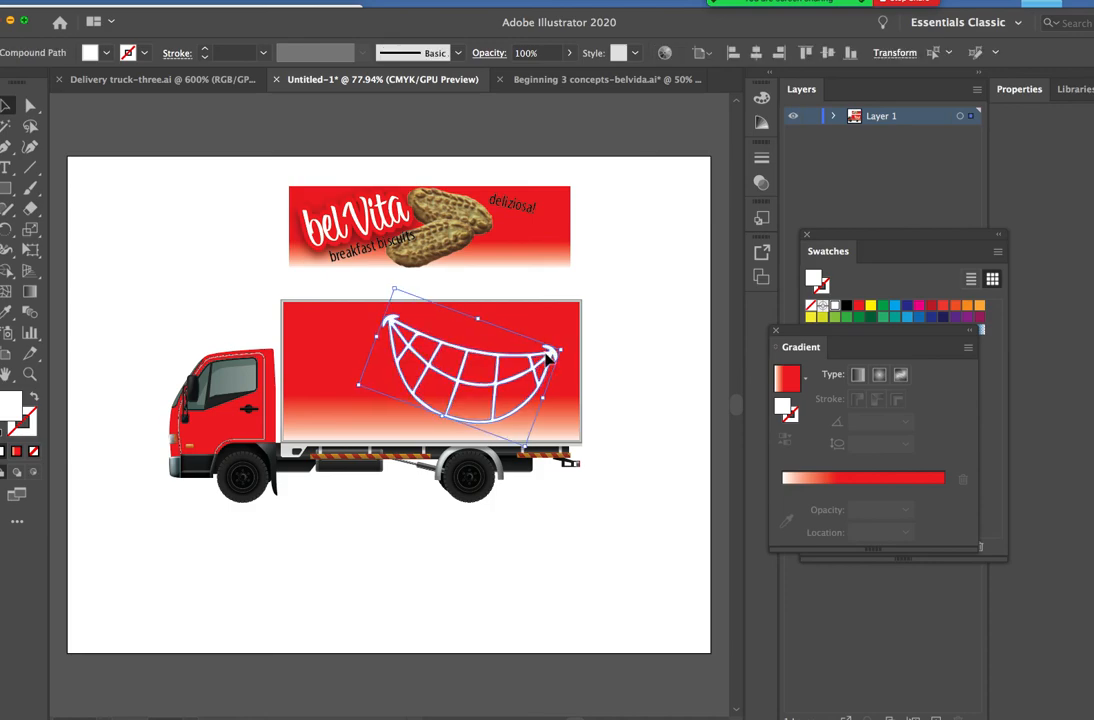
mouse_move(562, 351)
left_mouse_down()
mouse_move(508, 354)
mouse_move(542, 359)
left_mouse_up()
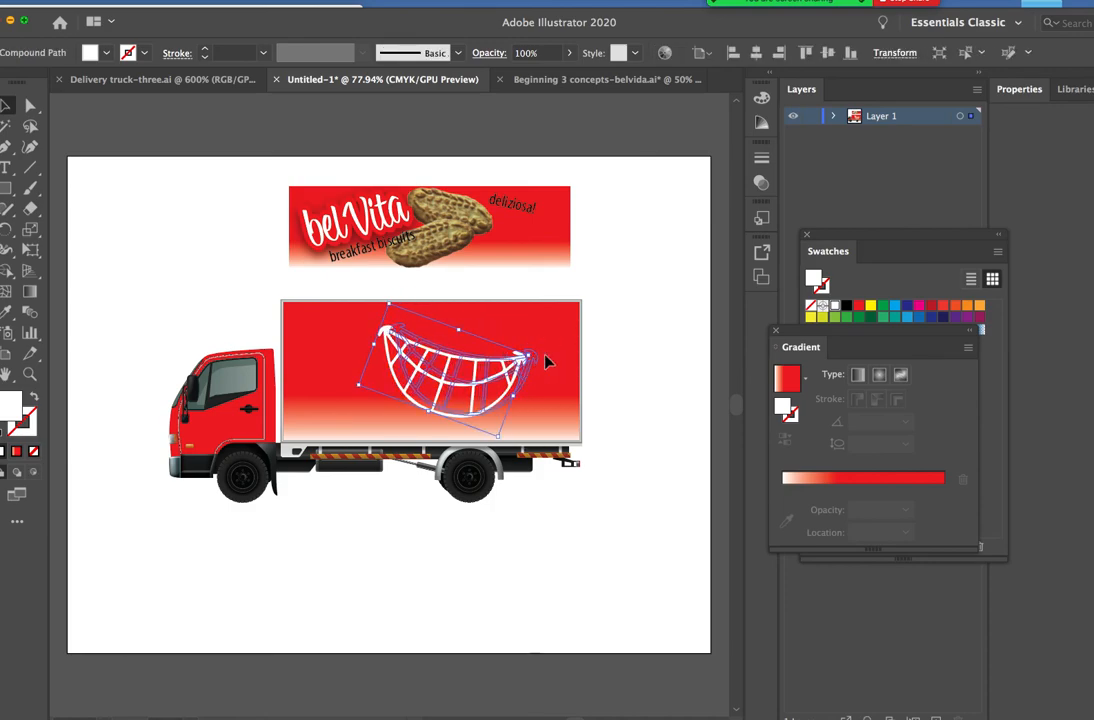
left_click(623, 361)
Duplicate the banner's belVita logo onto the front half of the cargo box and enlarge it to about half the box's width
left_click(347, 224)
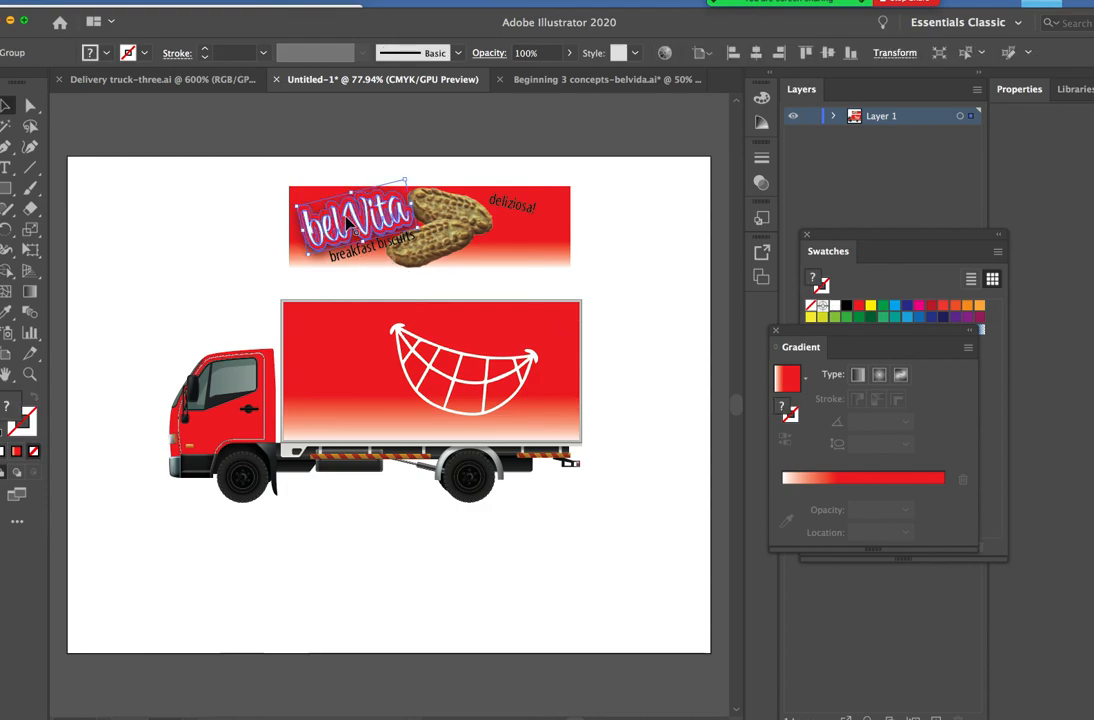
left_click_drag(347, 224, 352, 366)
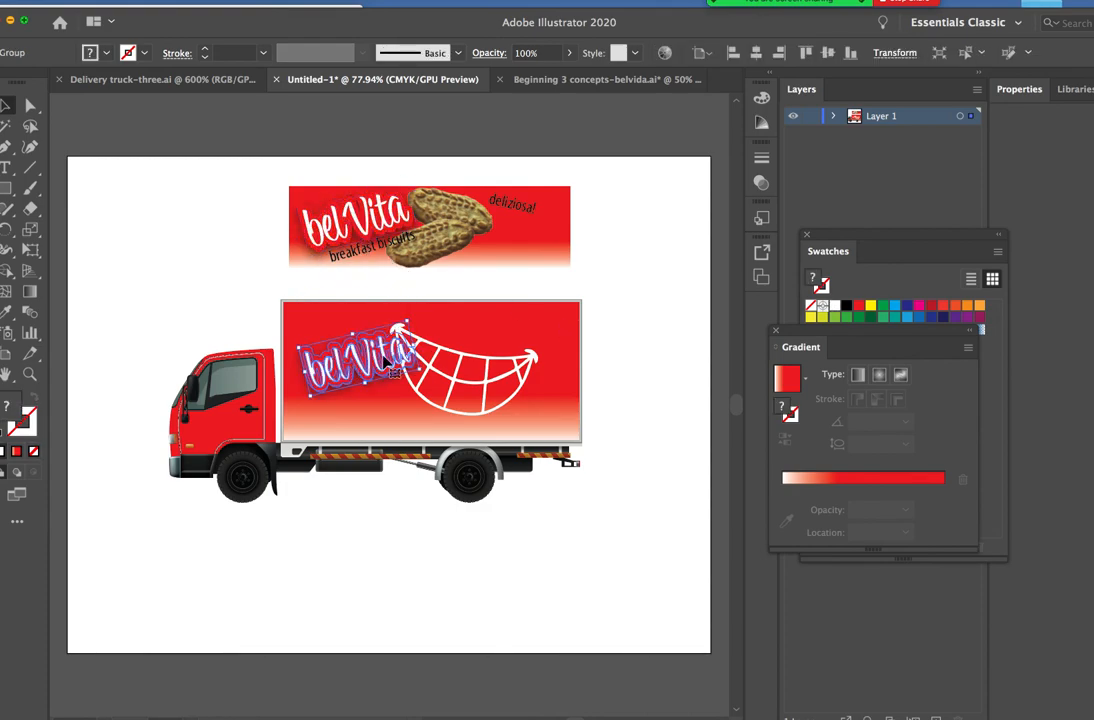
left_click_drag(422, 368, 505, 369)
left_click(622, 422)
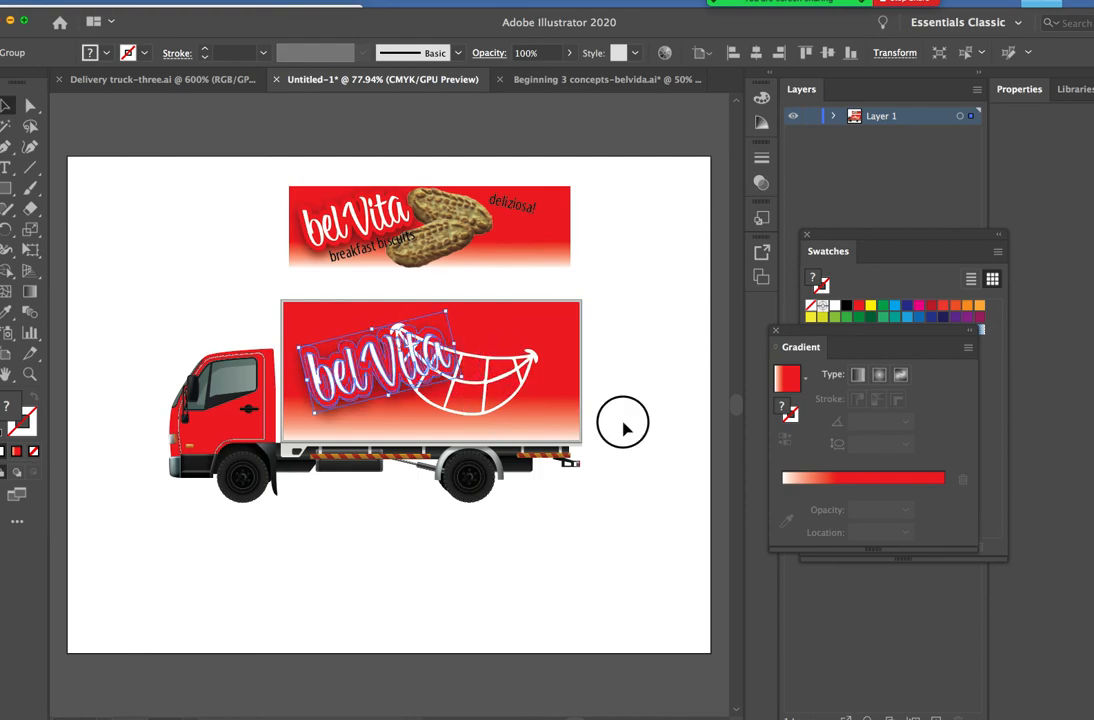
Shift the smile toward the cargo box's rear and shrink it slightly, and move the belVita logo toward the cab to separate them
left_click_drag(500, 415, 522, 414)
key("super+z")
left_click(499, 407)
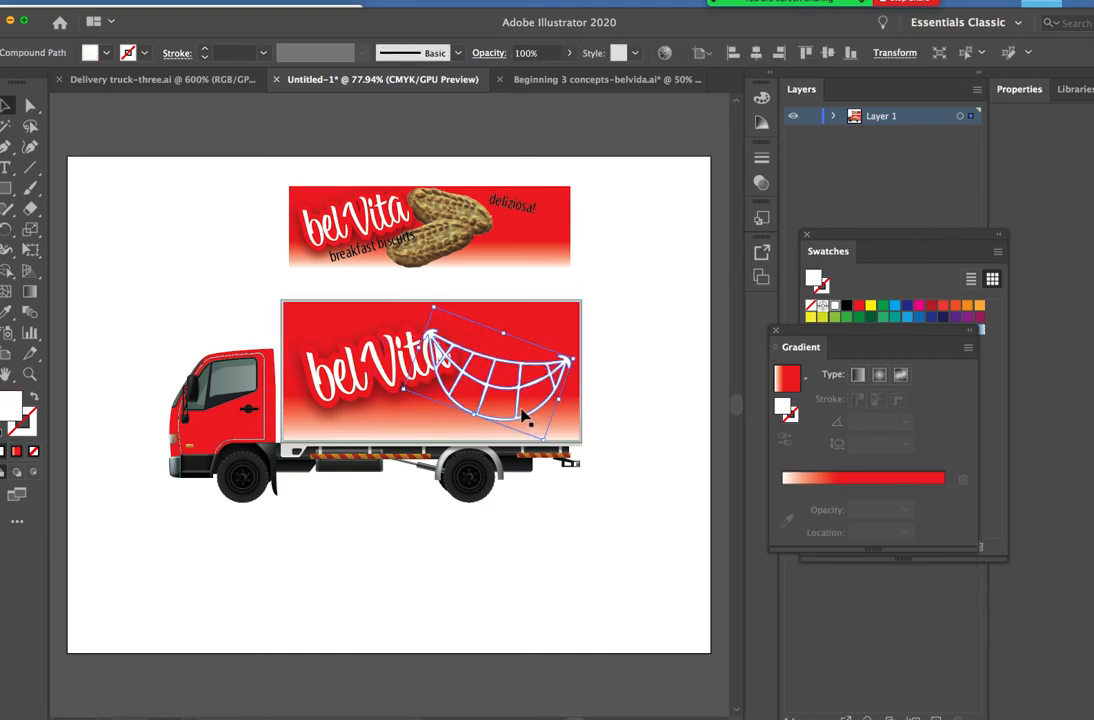
left_click_drag(433, 306, 392, 321)
left_click(400, 357)
left_click(643, 370)
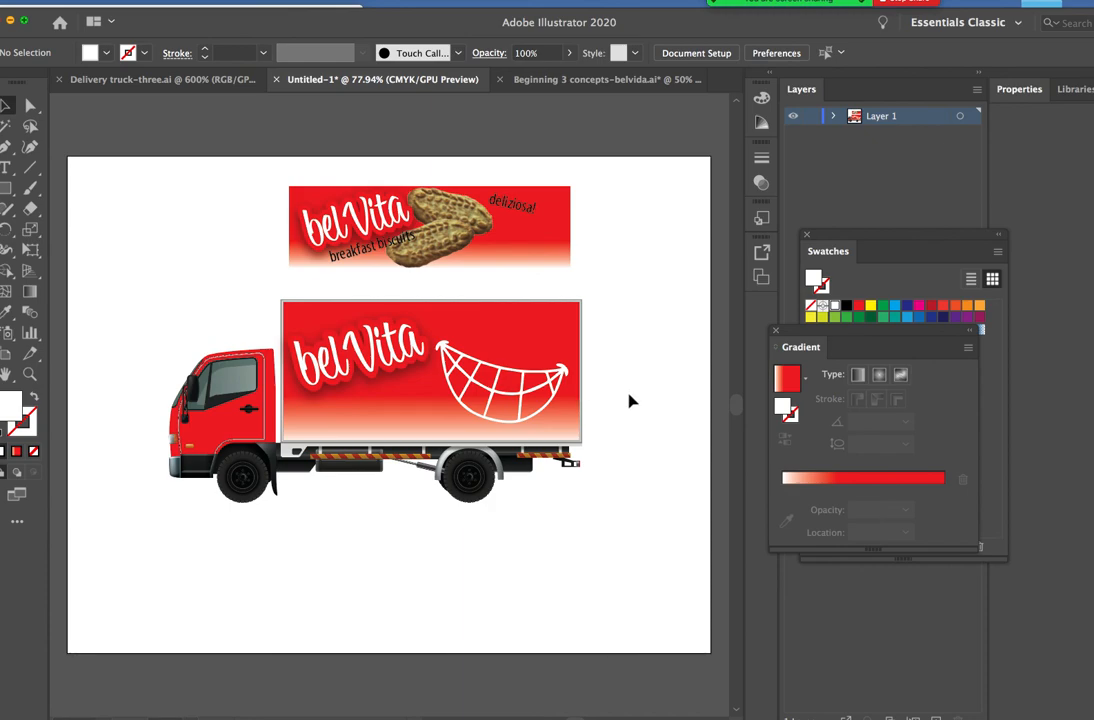
Rotate the smile on the cargo box slightly clockwise, nudge it up a little, and deselect it
left_click(541, 388)
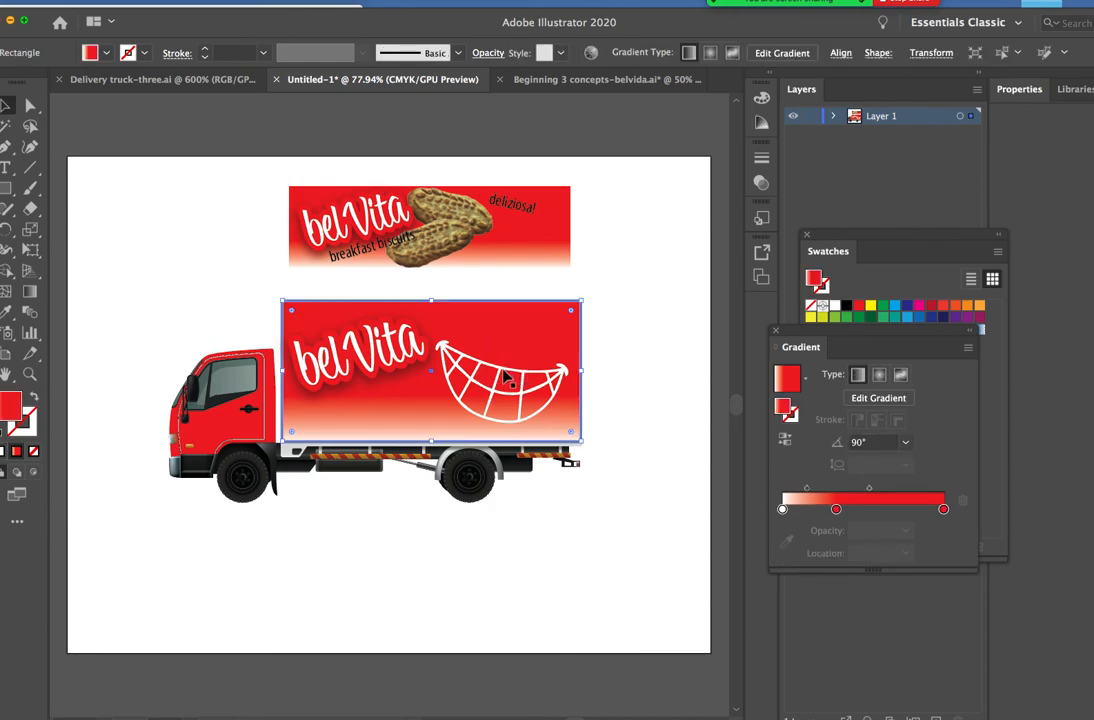
left_click(505, 376)
mouse_move(575, 362)
left_mouse_down()
mouse_move(586, 361)
mouse_move(578, 380)
left_mouse_up()
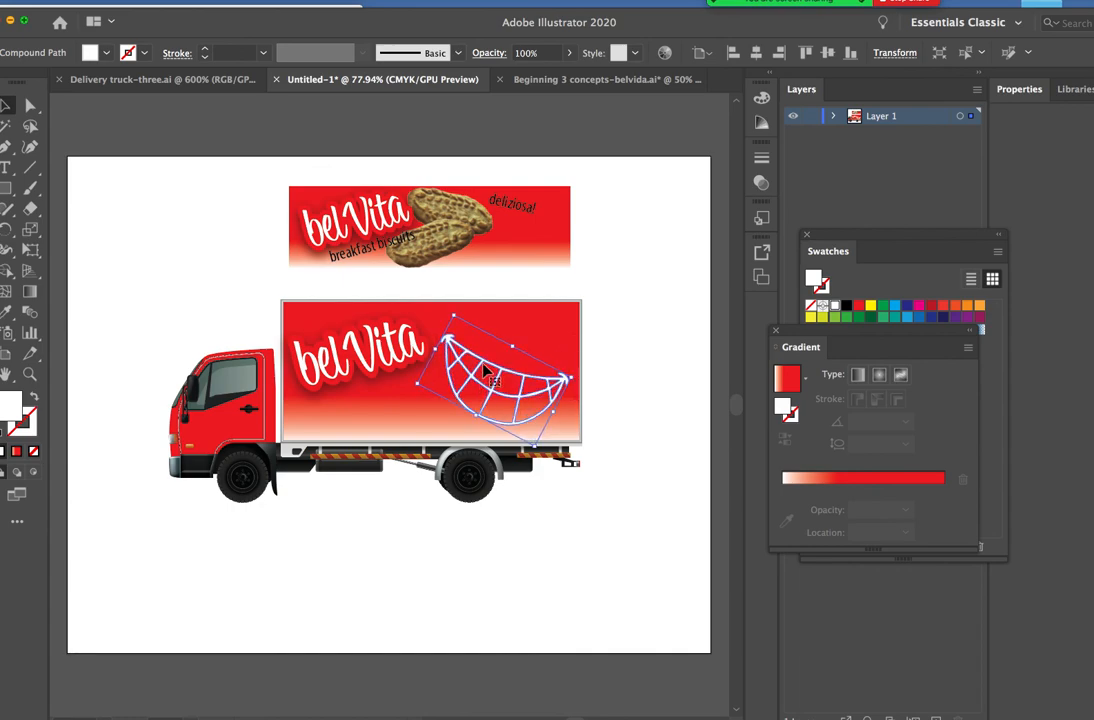
key("Up")
key("Up")
key("Up")
key("Up")
key("Up")
key("Up")
key("Up")
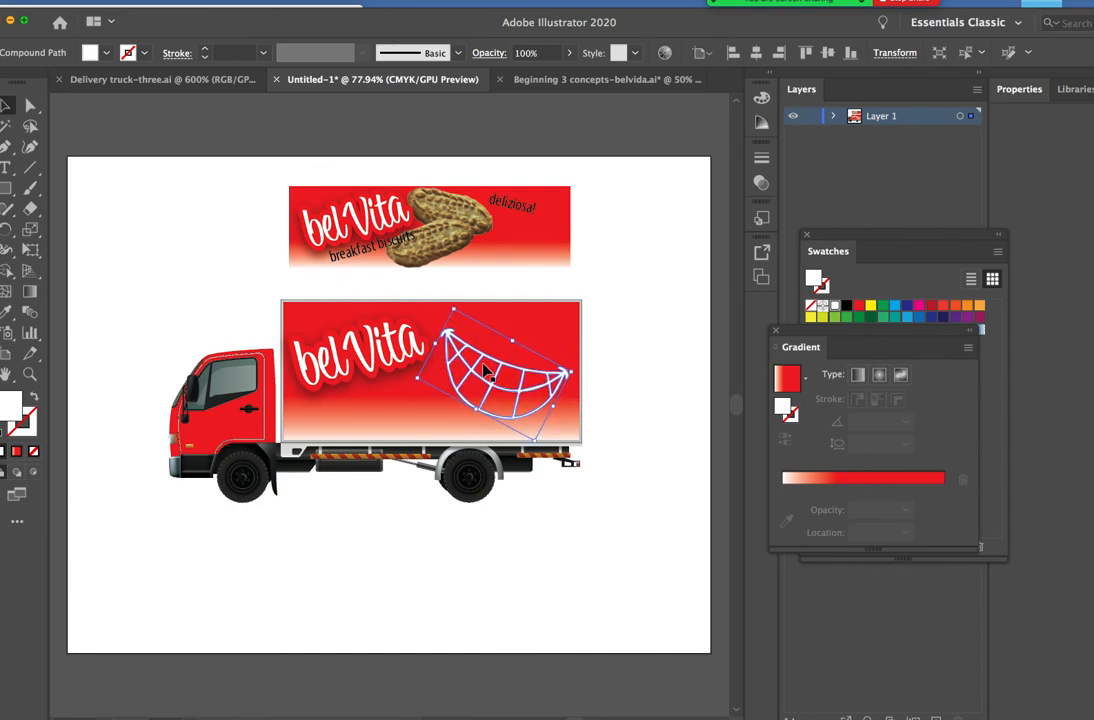
left_click(677, 359)
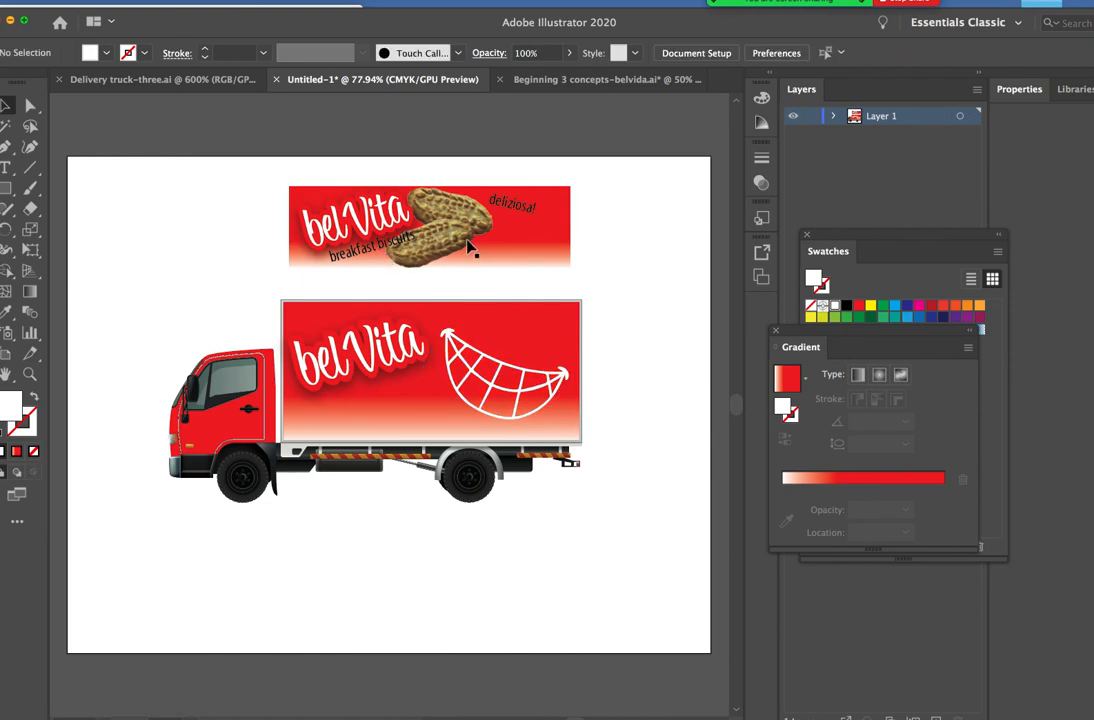
Duplicate the "breakfast biscuits" text beneath the truck's belVita logo, enlarge it to about 27.7 pt, and tilt it to follow the logo's slant
left_click(380, 250)
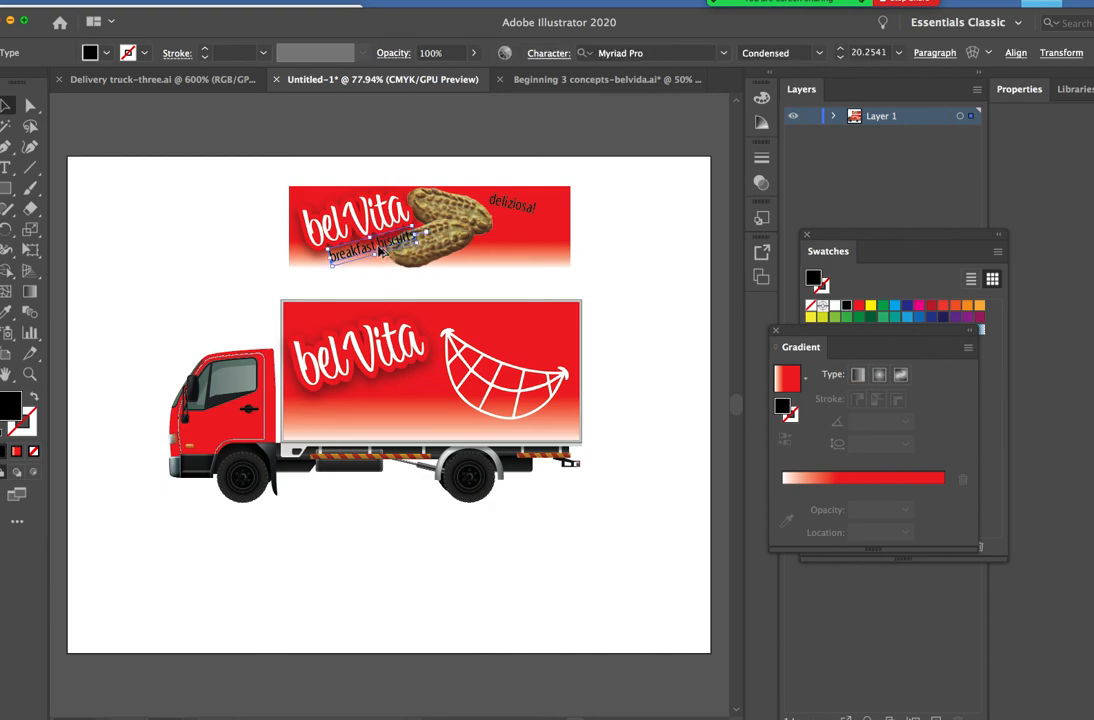
left_click_drag(380, 252, 382, 398)
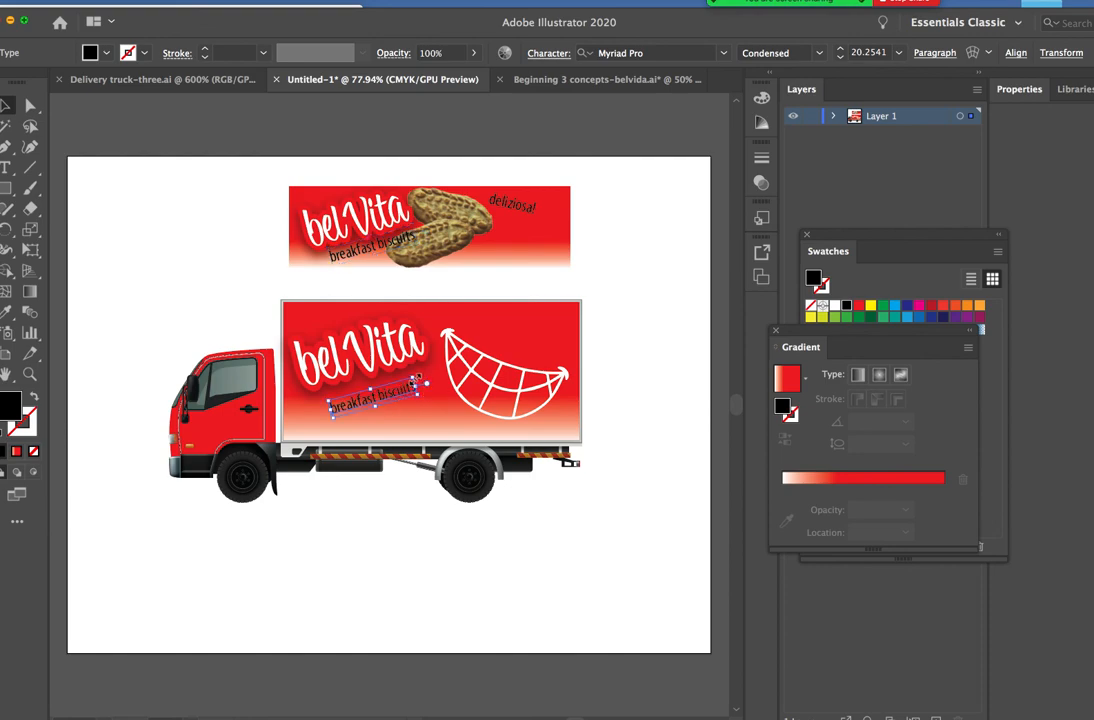
left_click_drag(413, 383, 434, 366)
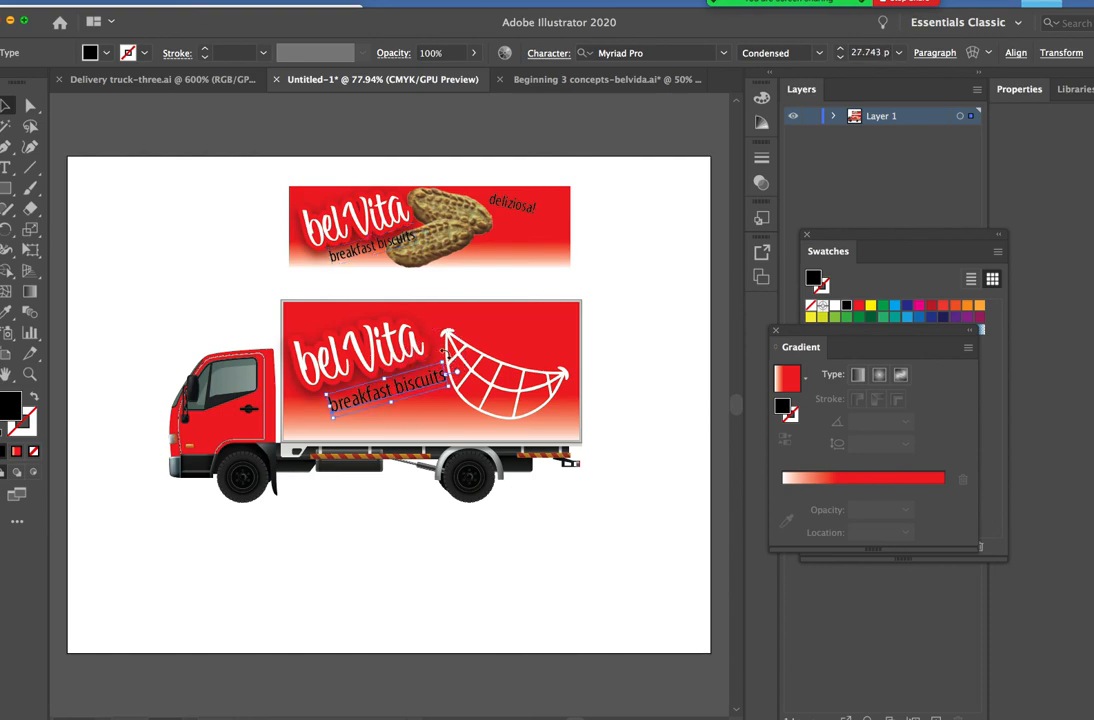
left_click_drag(328, 422, 354, 403)
left_click(650, 265)
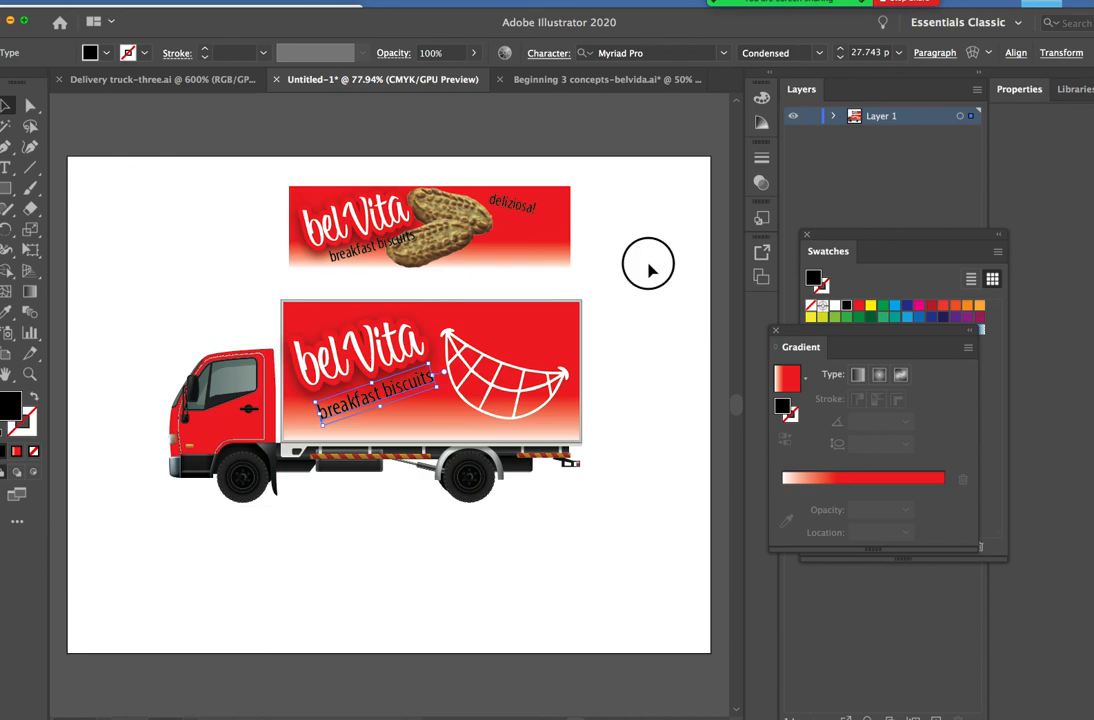